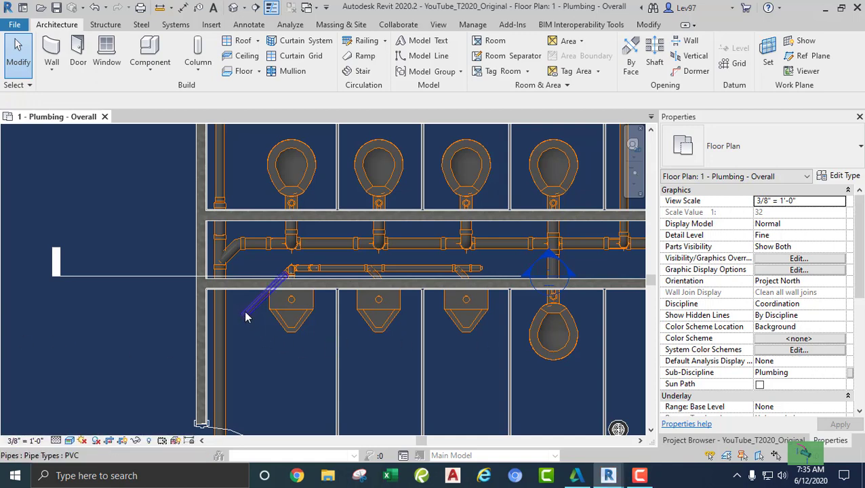
Step: Move the horizontal section line from the plumbing wall down to just below the urinals
{"action": "middle_click_drag", "start_coordinate": [246, 317], "coordinate": [324, 251]}
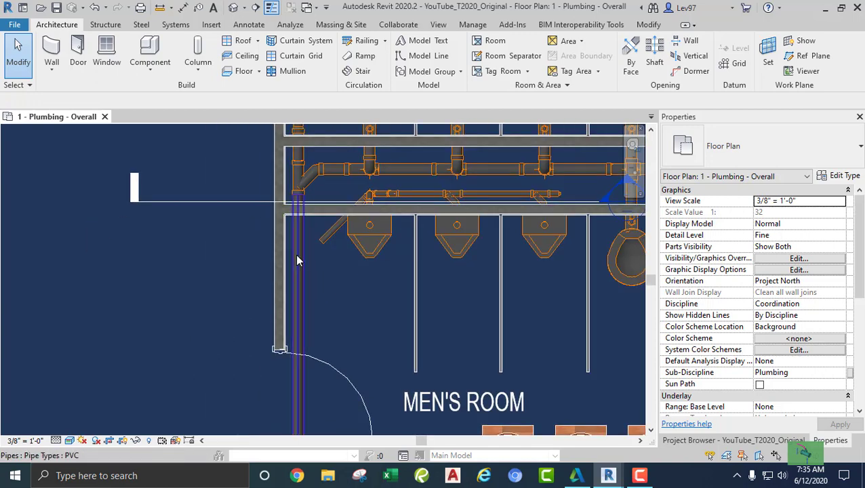
{"action": "scroll", "coordinate": [324, 283], "scroll_direction": "up", "scroll_amount": 2}
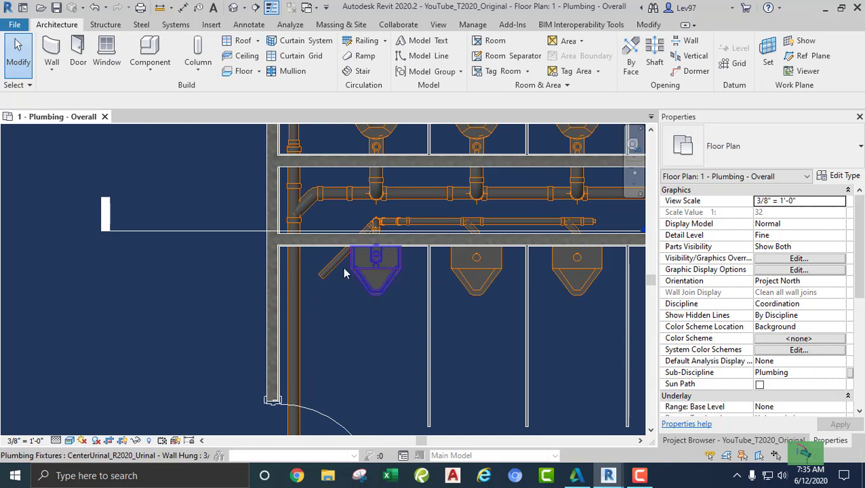
{"action": "middle_click_drag", "start_coordinate": [338, 295], "coordinate": [307, 320]}
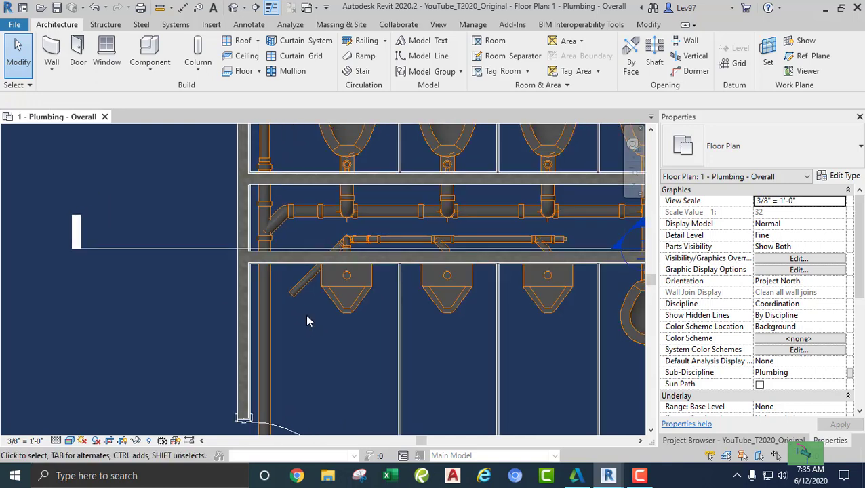
{"action": "left_click", "coordinate": [205, 249]}
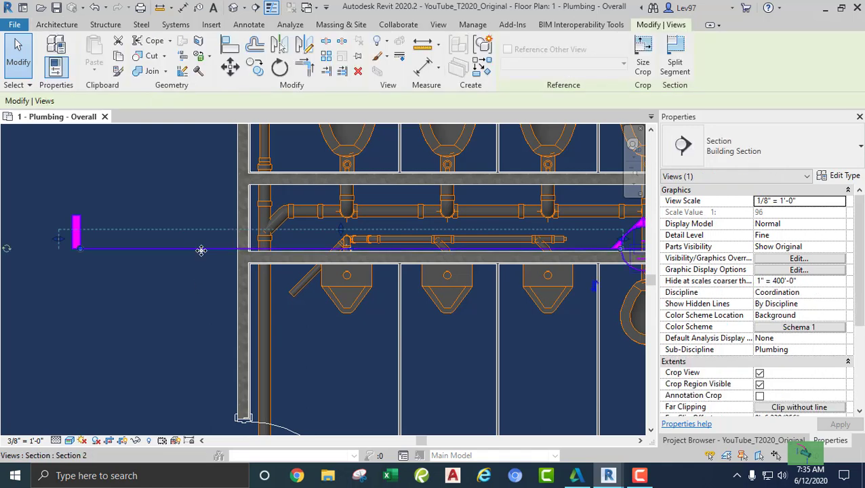
{"action": "left_click_drag", "start_coordinate": [197, 267], "coordinate": [178, 325]}
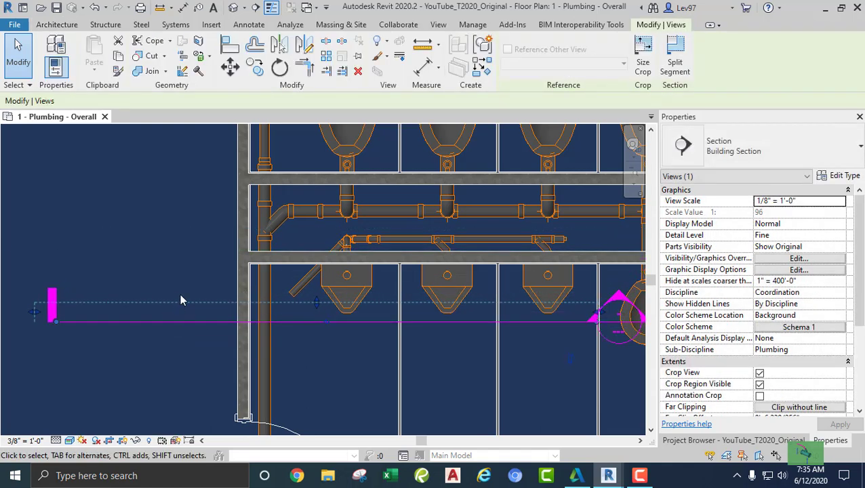
{"action": "left_click", "coordinate": [187, 278]}
Step: Rotate the section line 45° counterclockwise about a point outside the wall and shift it alongside the angled urinal drain pipe
{"action": "middle_click_drag", "start_coordinate": [213, 257], "coordinate": [160, 278]}
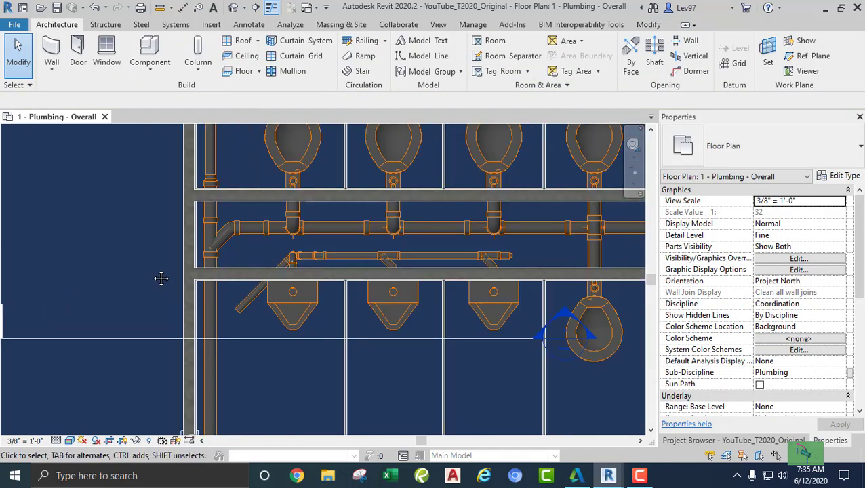
{"action": "left_click", "coordinate": [146, 337]}
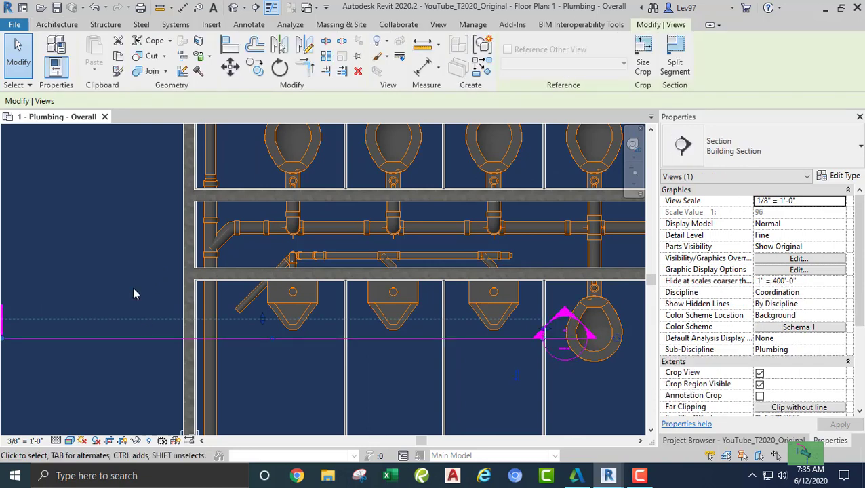
{"action": "left_click", "coordinate": [279, 68]}
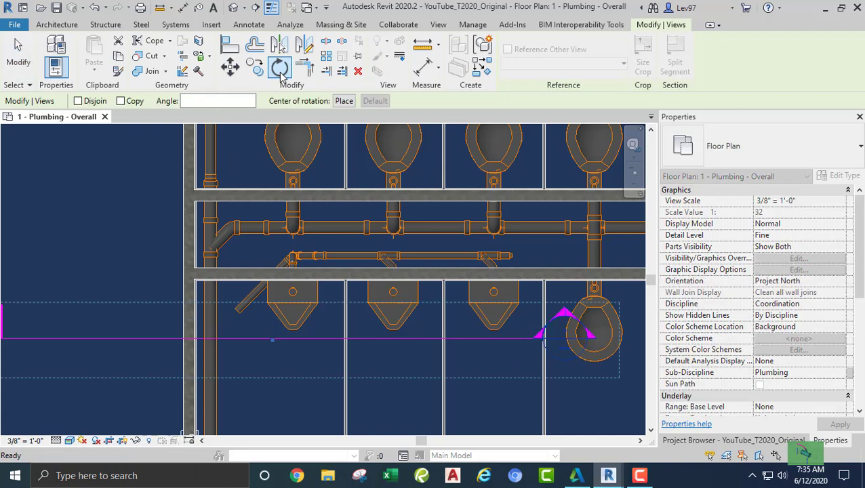
{"action": "left_click", "coordinate": [343, 101]}
{"action": "left_click", "coordinate": [161, 337]}
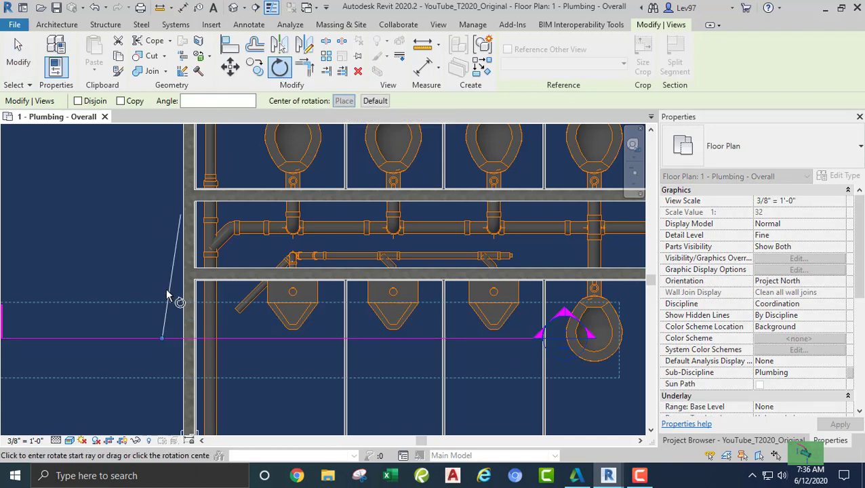
{"action": "left_click", "coordinate": [166, 252]}
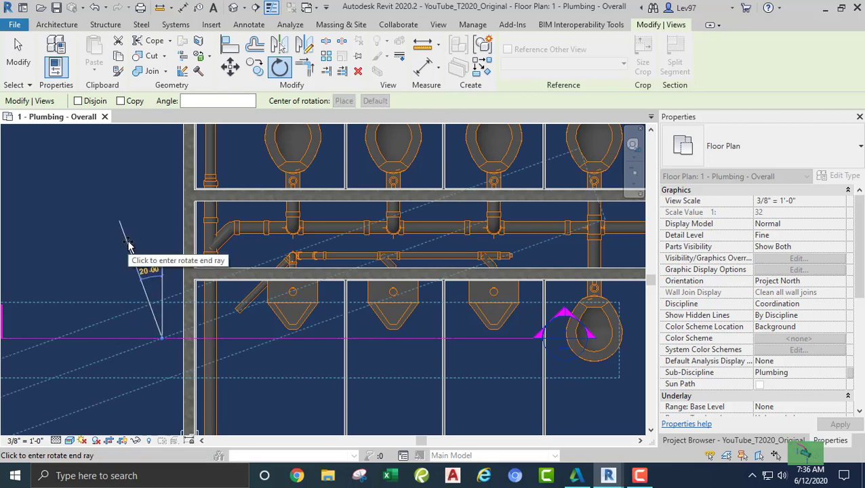
{"action": "type", "text": "45"}
{"action": "key", "text": "Return"}
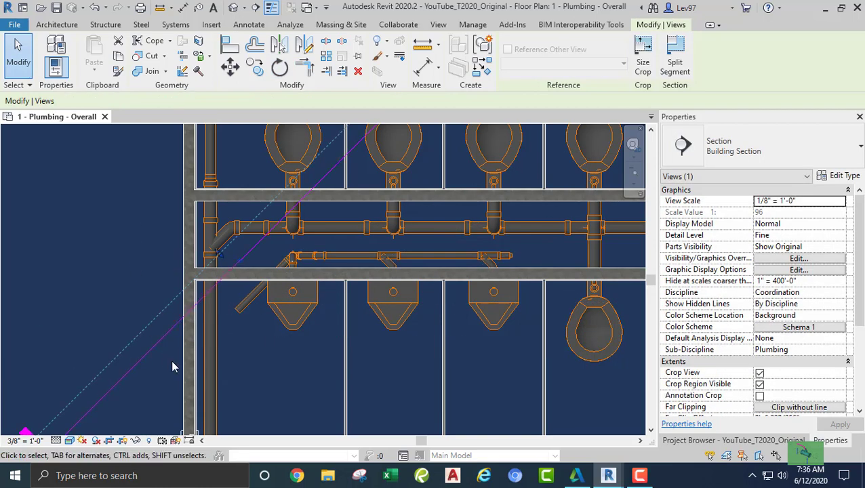
{"action": "left_click_drag", "start_coordinate": [168, 339], "coordinate": [208, 359]}
{"action": "left_click", "coordinate": [155, 282]}
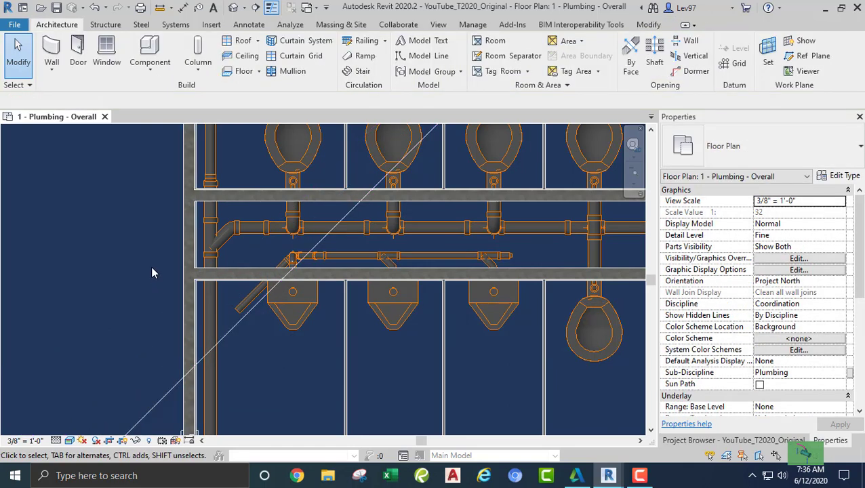
Step: Open the view of the rotated section and frame the piping below the floor
{"action": "middle_click_drag", "start_coordinate": [149, 251], "coordinate": [131, 267]}
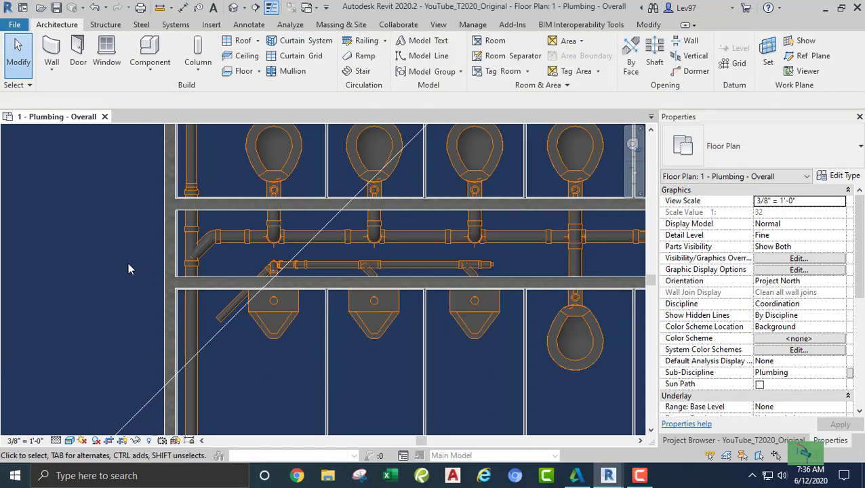
{"action": "scroll", "coordinate": [224, 330], "scroll_direction": "up", "scroll_amount": 2}
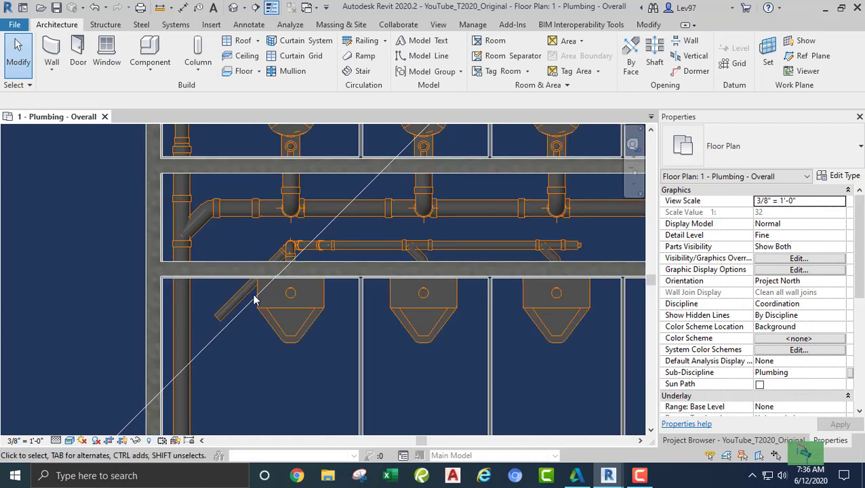
{"action": "left_click", "coordinate": [214, 343]}
{"action": "right_click", "coordinate": [214, 341]}
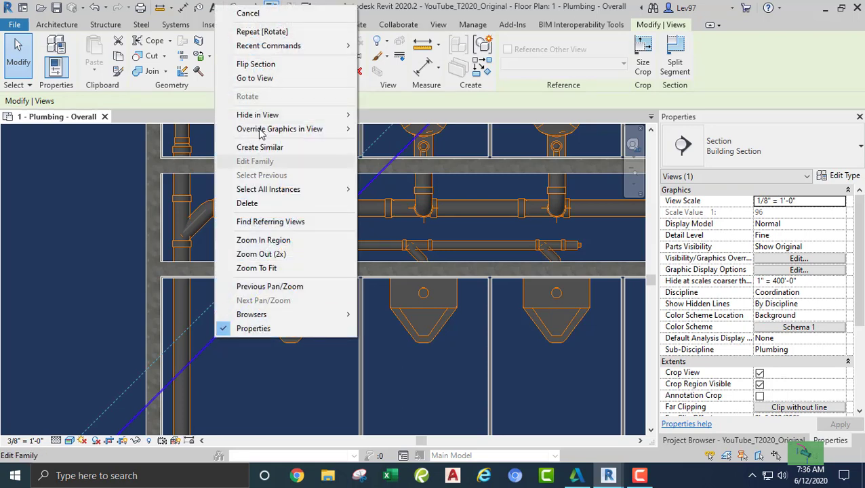
{"action": "left_click", "coordinate": [255, 79]}
{"action": "middle_click_drag", "start_coordinate": [288, 313], "coordinate": [224, 303]}
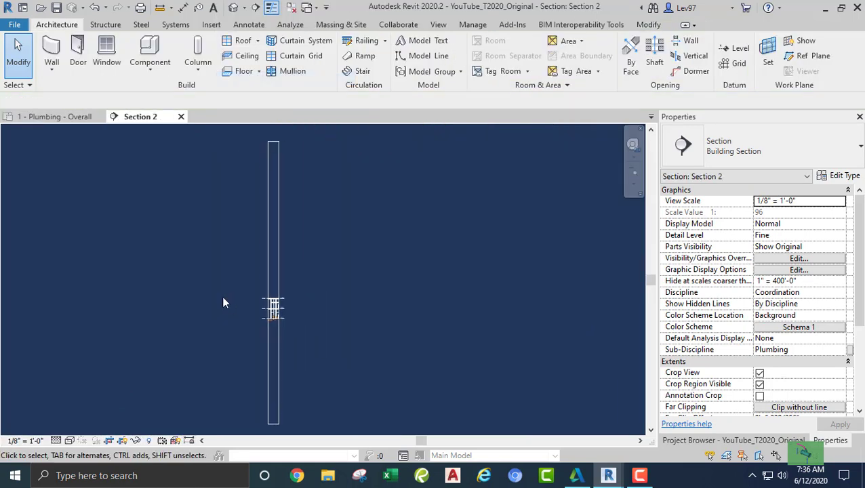
{"action": "scroll", "coordinate": [280, 332], "scroll_direction": "up", "scroll_amount": 5}
{"action": "scroll", "coordinate": [265, 317], "scroll_direction": "up", "scroll_amount": 6}
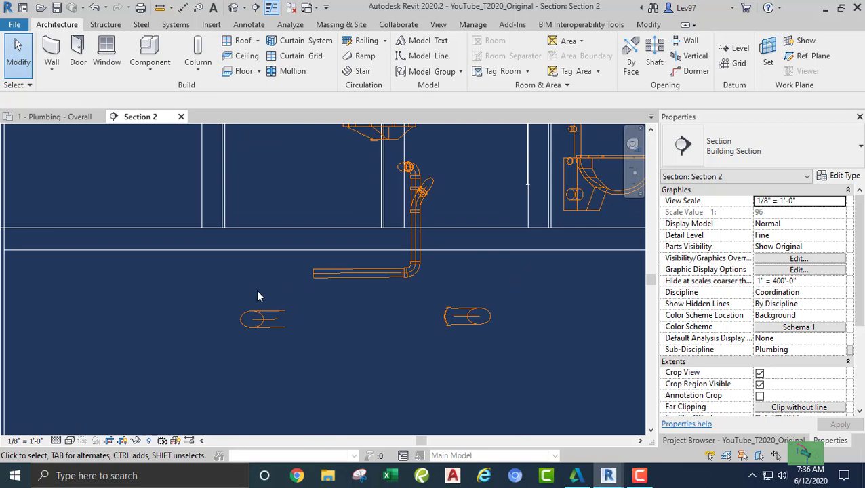
Step: Tile the section view and the plumbing floor plan side by side, with the underfloor pipes in sight
{"action": "left_click", "coordinate": [438, 25]}
{"action": "left_click", "coordinate": [731, 62]}
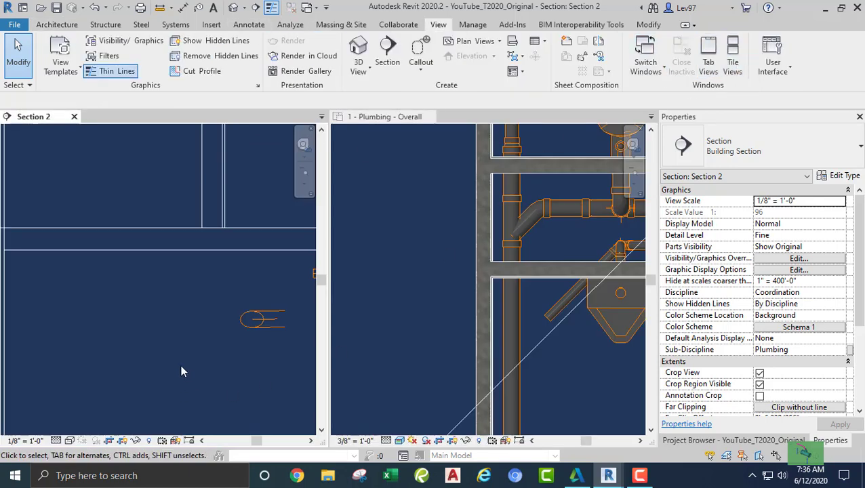
{"action": "scroll", "coordinate": [181, 363], "scroll_direction": "down", "scroll_amount": 2}
{"action": "middle_click_drag", "start_coordinate": [185, 355], "coordinate": [59, 315]}
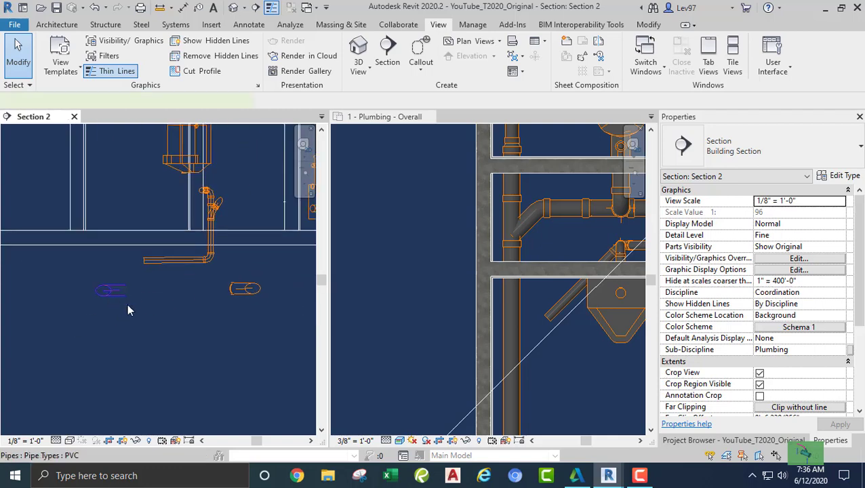
Step: Select the pipes in both views to match the 2" urinal drain and the 4" mains between section and plan
{"action": "left_click", "coordinate": [128, 307]}
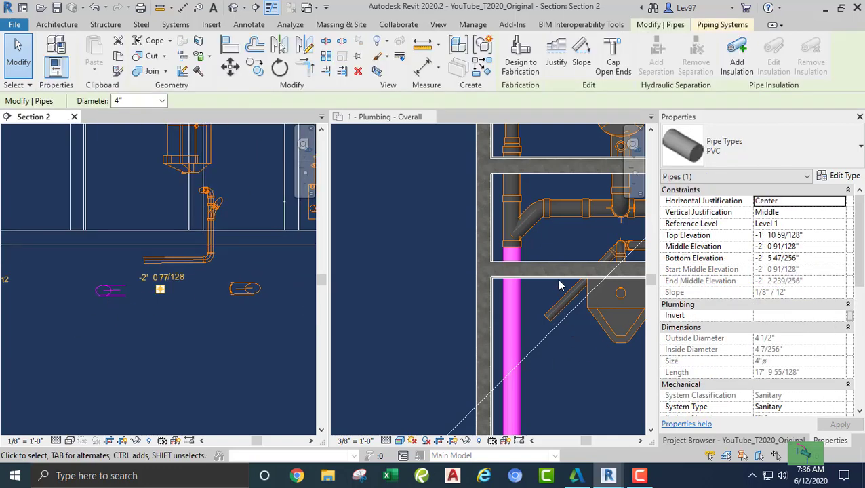
{"action": "left_click", "coordinate": [550, 309]}
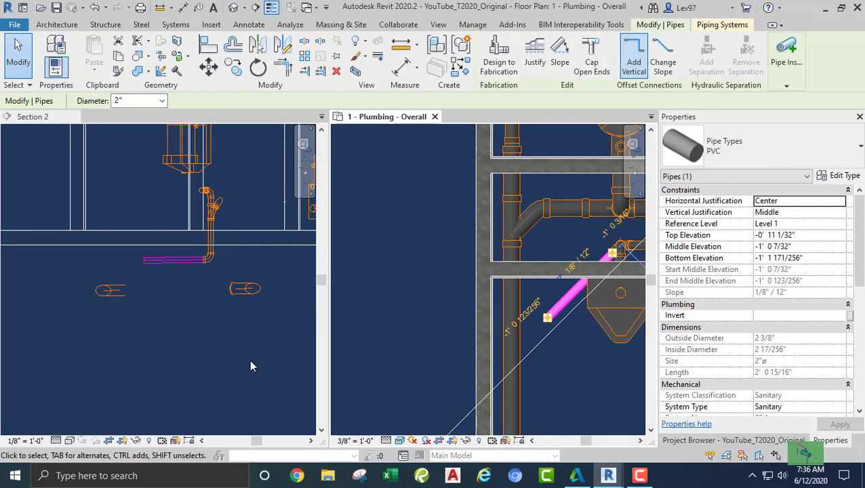
{"action": "left_click", "coordinate": [166, 341]}
{"action": "scroll", "coordinate": [197, 366], "scroll_direction": "down", "scroll_amount": 1}
{"action": "middle_click_drag", "start_coordinate": [201, 371], "coordinate": [109, 355]}
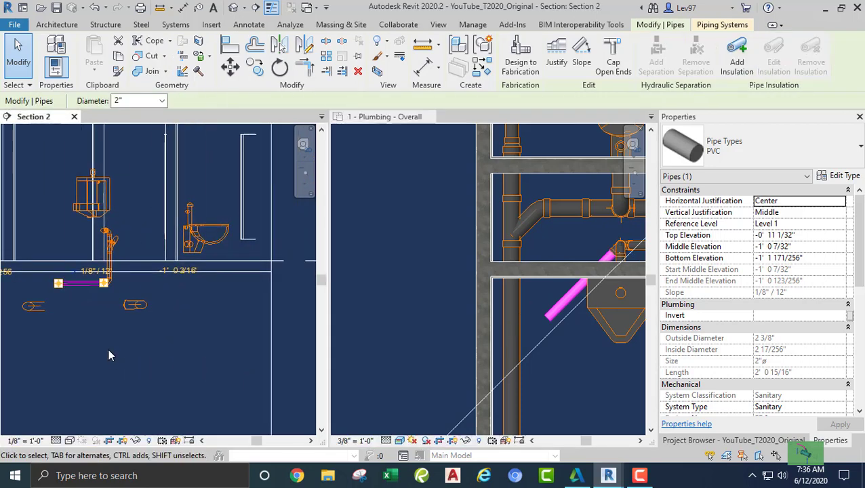
{"action": "left_click", "coordinate": [131, 308]}
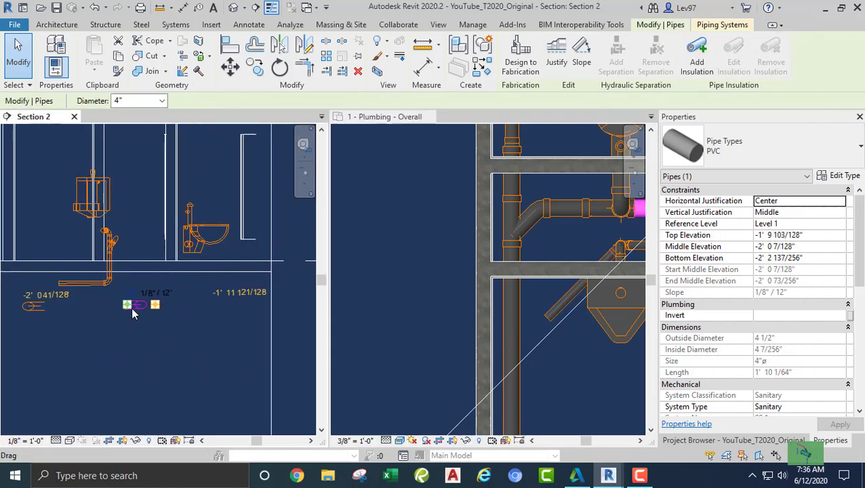
{"action": "left_click", "coordinate": [119, 321]}
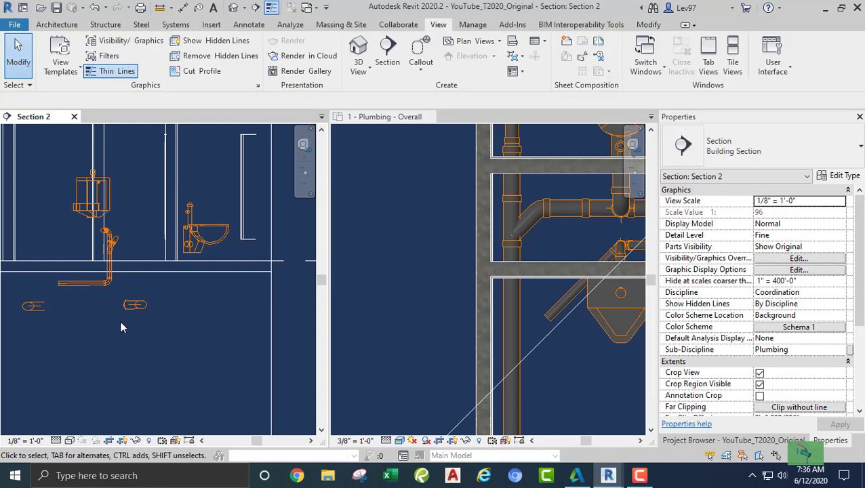
Step: Align the 2" urinal drain pipe with the centerline of the nearby 4" main in the section view
{"action": "middle_click_drag", "start_coordinate": [120, 321], "coordinate": [241, 314]}
{"action": "scroll", "coordinate": [188, 316], "scroll_direction": "up", "scroll_amount": 2}
{"action": "scroll", "coordinate": [168, 309], "scroll_direction": "up", "scroll_amount": 1}
{"action": "scroll", "coordinate": [243, 312], "scroll_direction": "up", "scroll_amount": 1}
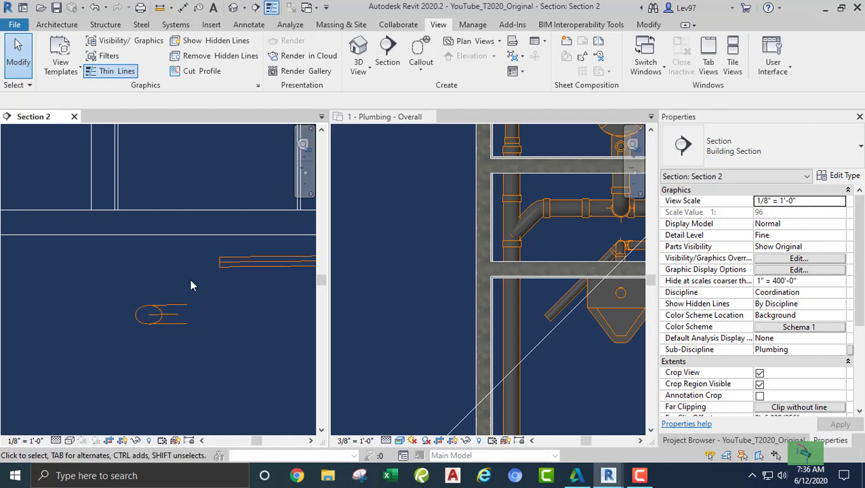
{"action": "middle_click_drag", "start_coordinate": [190, 279], "coordinate": [182, 280]}
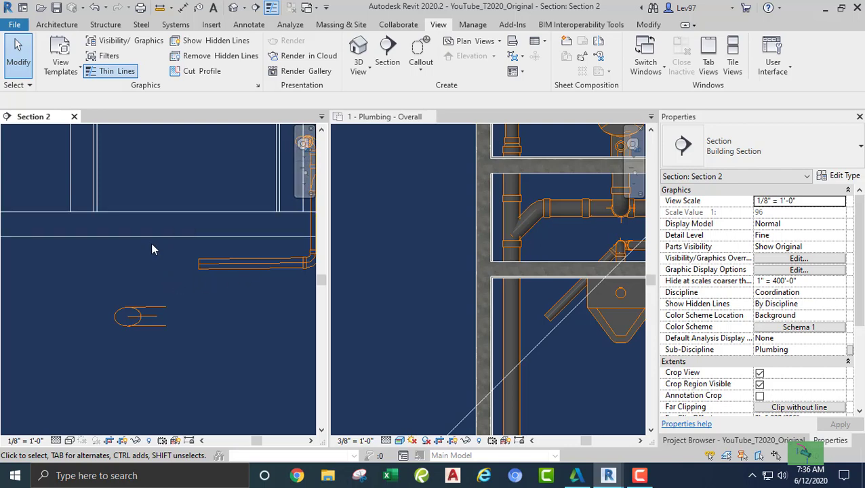
{"action": "left_click", "coordinate": [649, 26]}
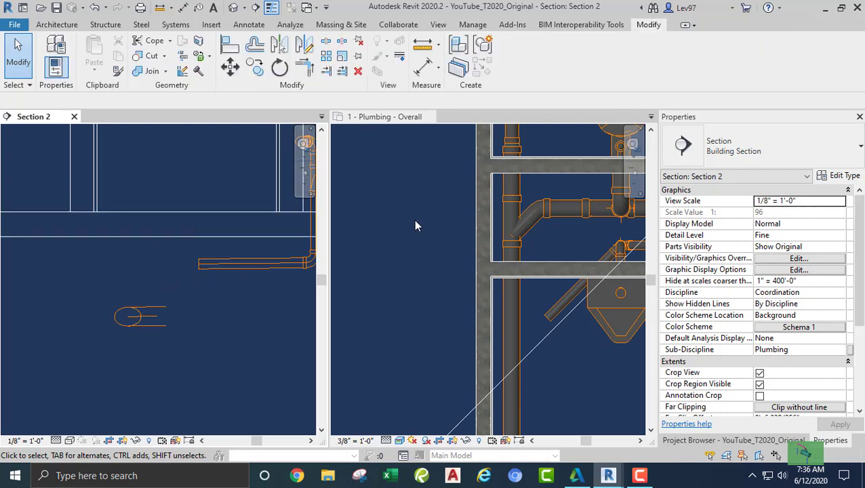
{"action": "left_click", "coordinate": [229, 47]}
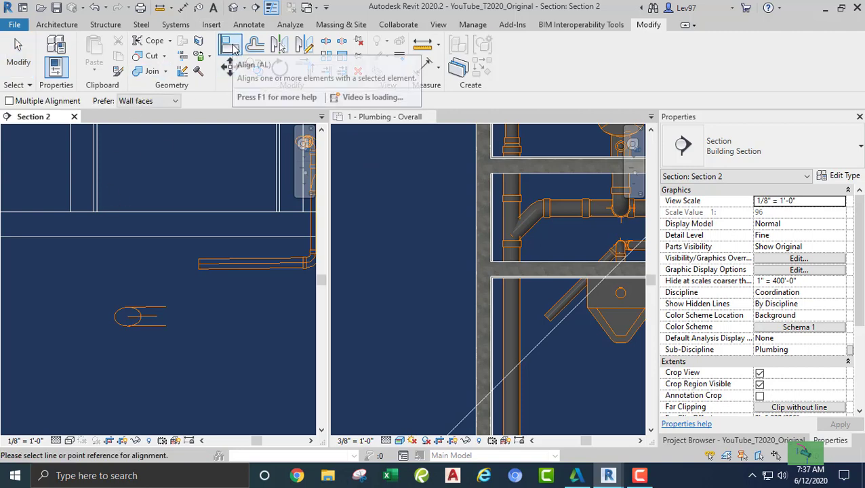
{"action": "left_click", "coordinate": [156, 315]}
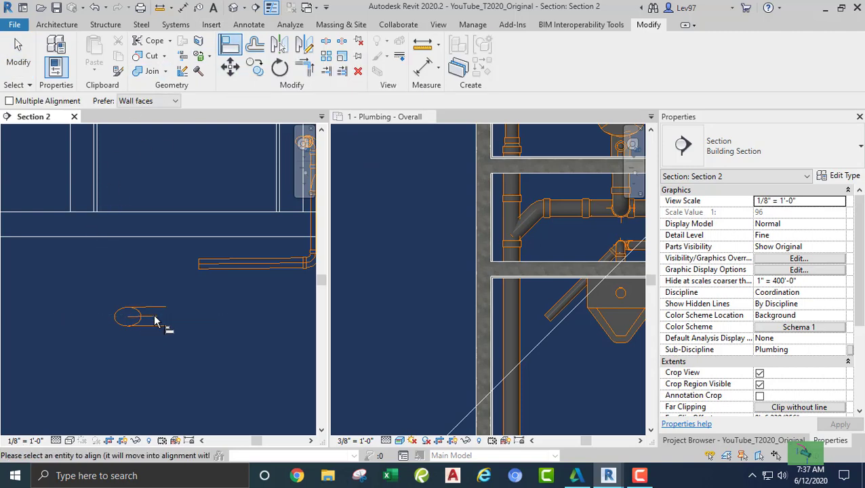
{"action": "left_click", "coordinate": [220, 265]}
{"action": "key", "text": "Escape"}
{"action": "key", "text": "Escape"}
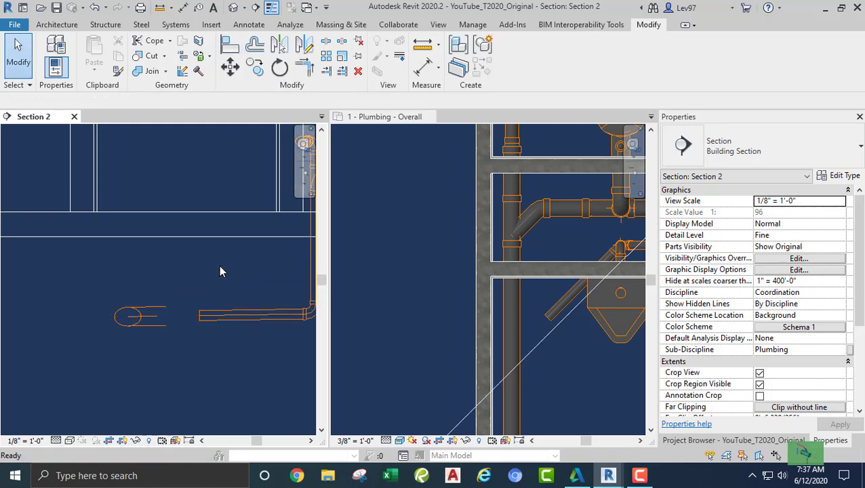
Step: Review the routing preferences of the 2" urinal drain's PVC pipe type, leaving them unchanged
{"action": "middle_click_drag", "start_coordinate": [219, 265], "coordinate": [196, 251]}
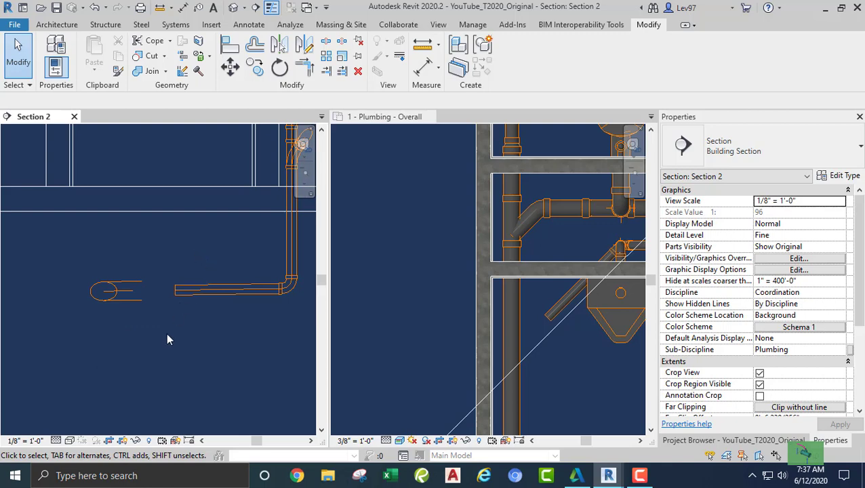
{"action": "middle_click_drag", "start_coordinate": [168, 339], "coordinate": [194, 338]}
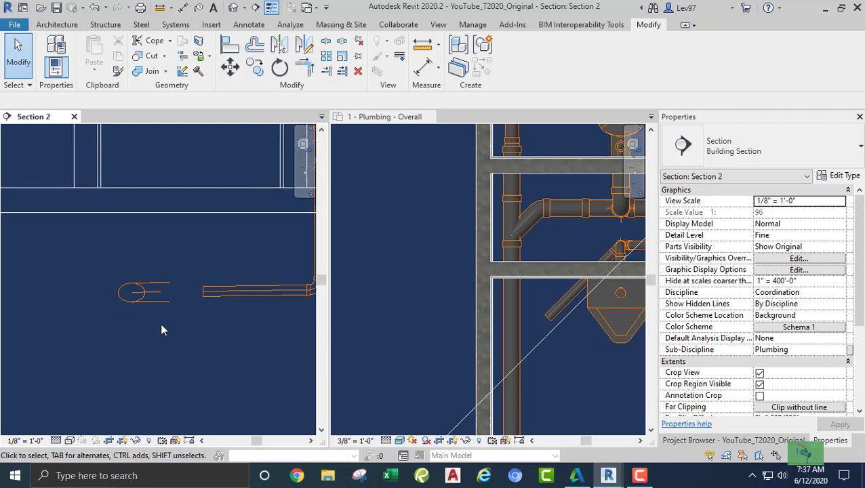
{"action": "scroll", "coordinate": [152, 320], "scroll_direction": "up", "scroll_amount": 1}
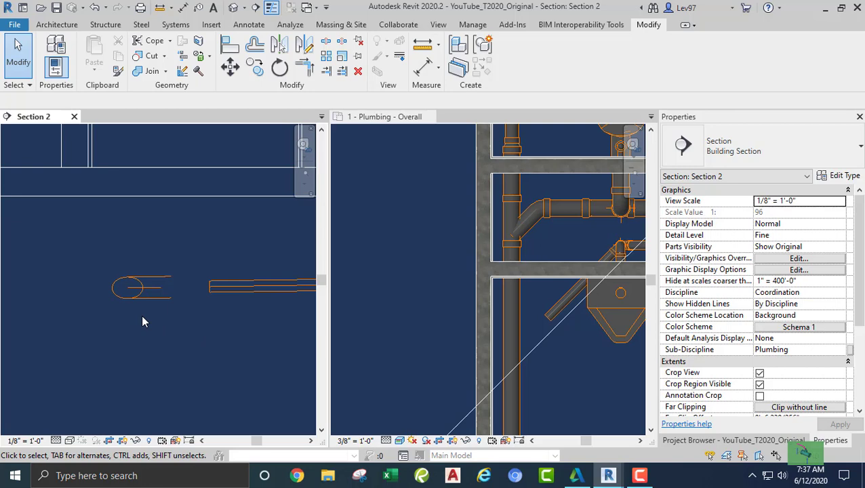
{"action": "left_click", "coordinate": [434, 335]}
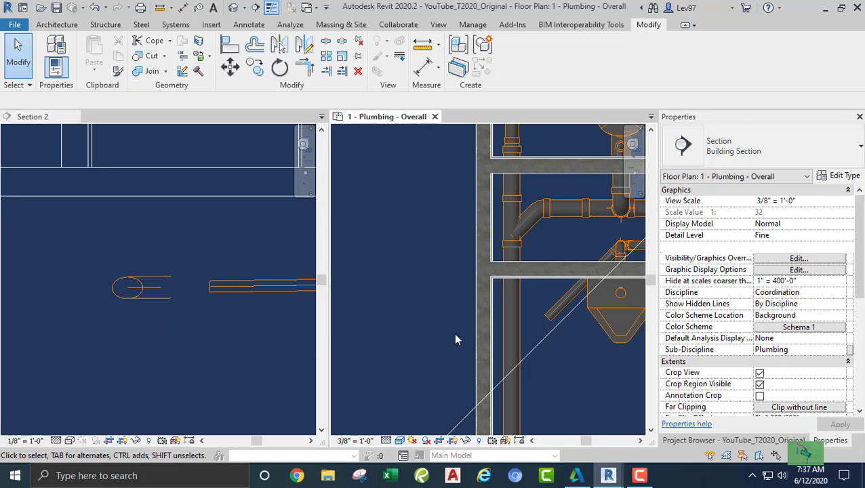
{"action": "scroll", "coordinate": [570, 337], "scroll_direction": "up", "scroll_amount": 4}
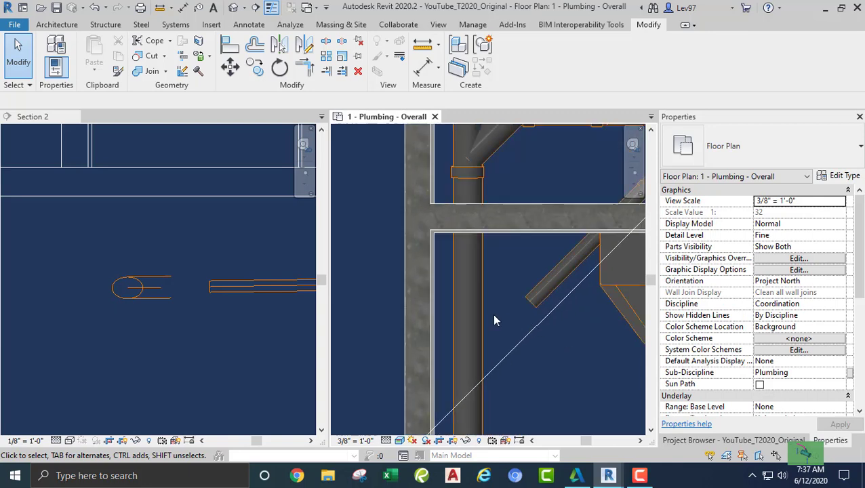
{"action": "left_click", "coordinate": [533, 299]}
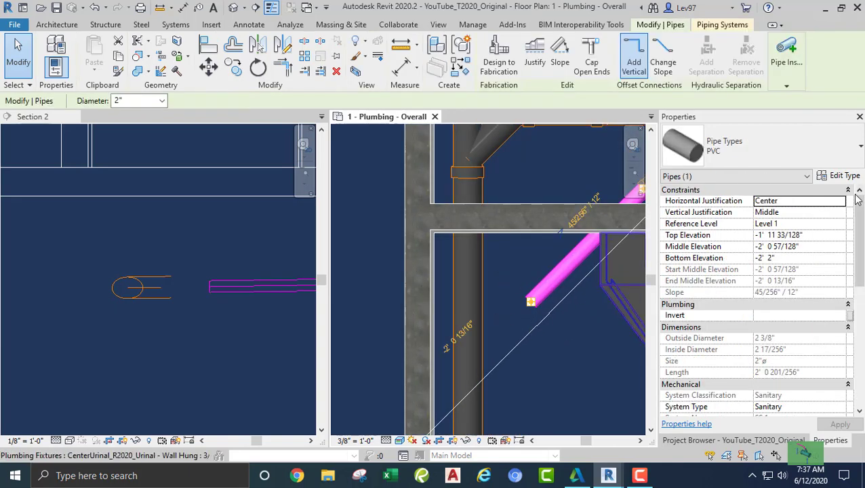
{"action": "left_click", "coordinate": [841, 176]}
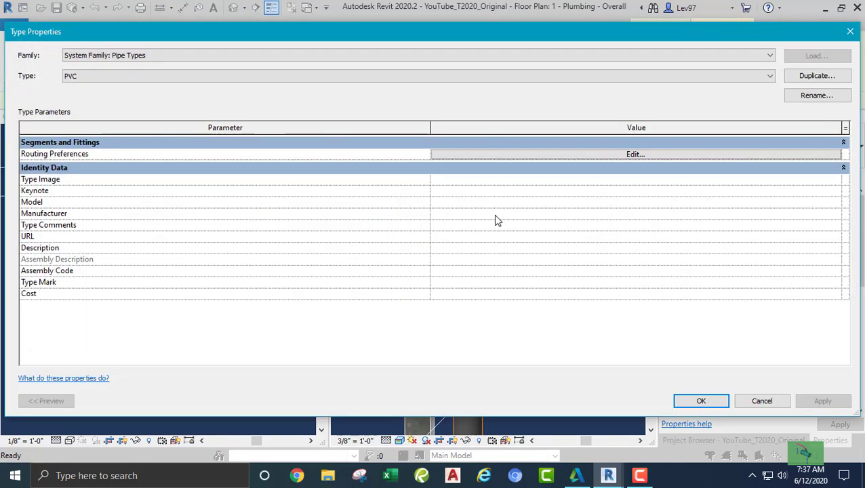
{"action": "left_click", "coordinate": [637, 154]}
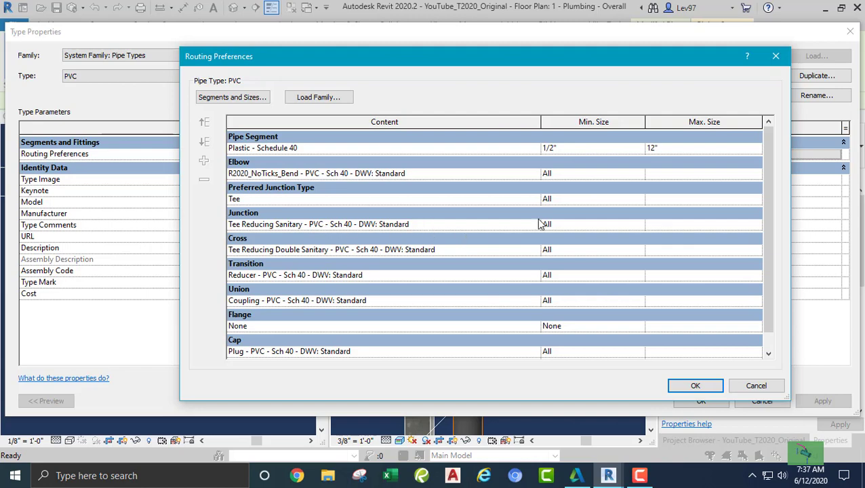
{"action": "left_click", "coordinate": [757, 386]}
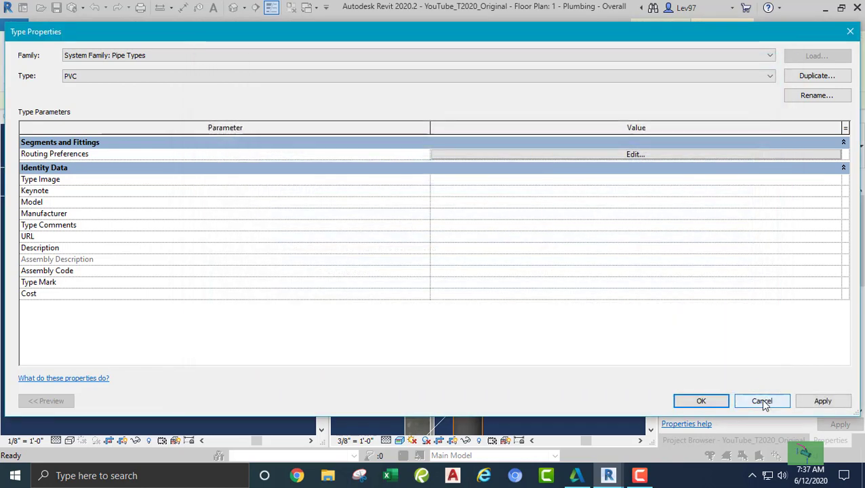
{"action": "left_click", "coordinate": [762, 402]}
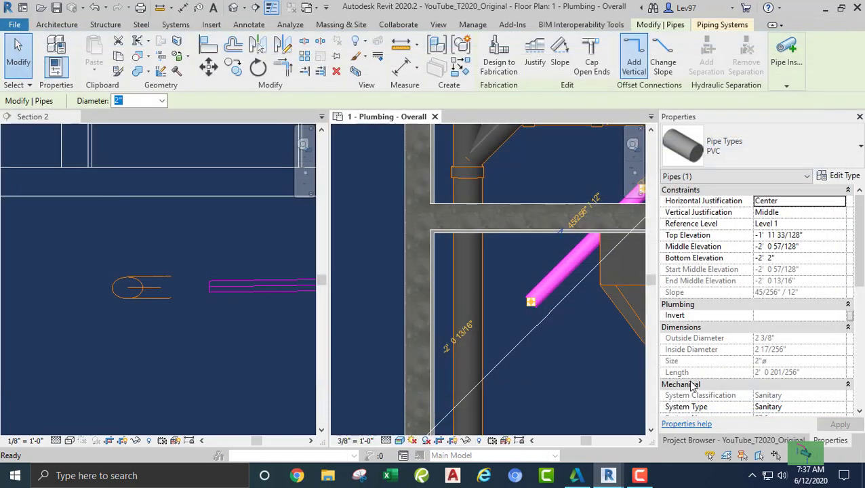
Step: Draw a short vertical detail line, about 4 3/4" long, between the 4" main and the 2" urinal drain in the plan
{"action": "left_click", "coordinate": [523, 271]}
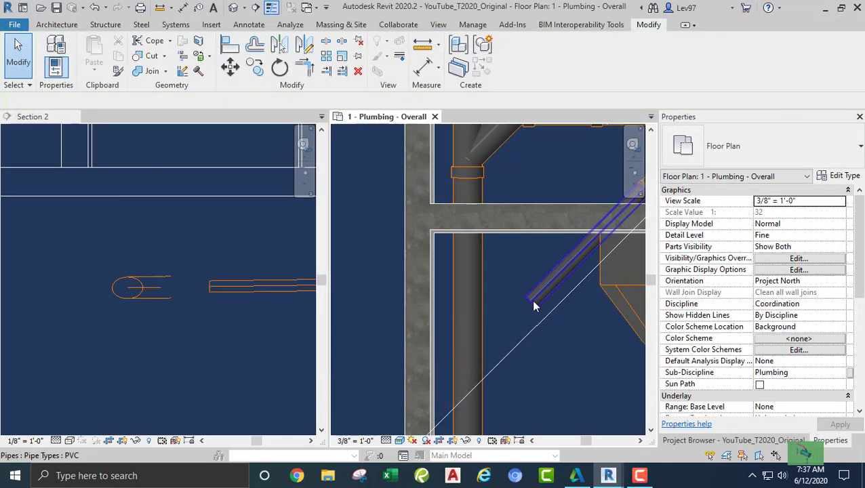
{"action": "left_click", "coordinate": [532, 300]}
{"action": "left_click", "coordinate": [503, 326]}
{"action": "middle_click_drag", "start_coordinate": [503, 326], "coordinate": [486, 337]}
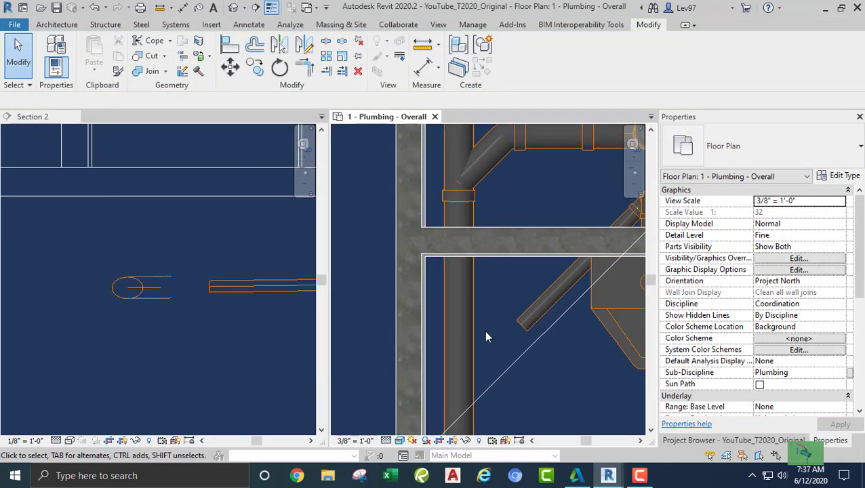
{"action": "key", "text": "d"}
{"action": "key", "text": "l"}
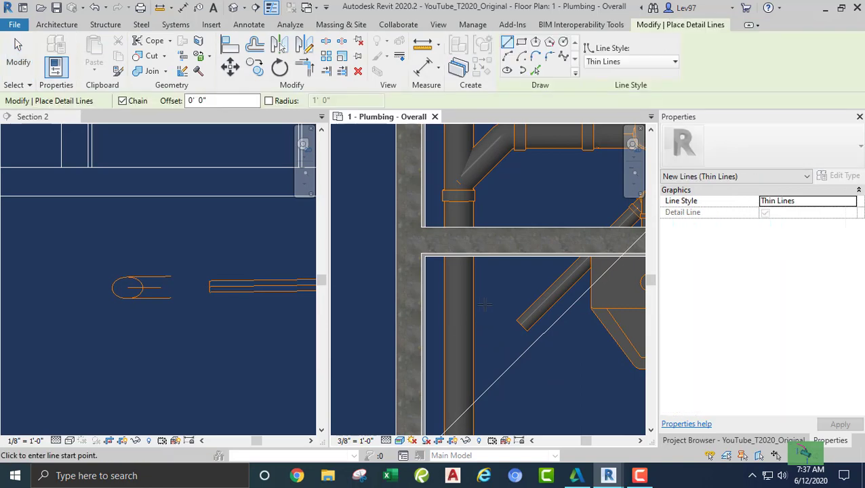
{"action": "left_click", "coordinate": [481, 286]}
{"action": "left_click", "coordinate": [481, 270]}
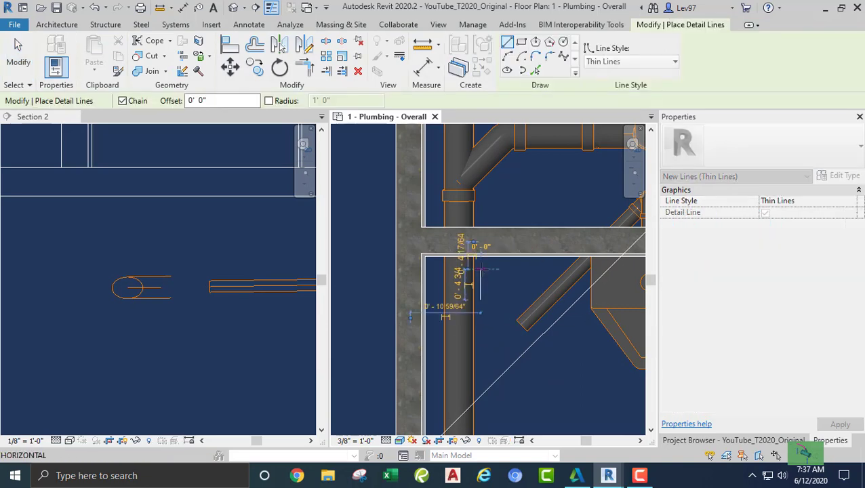
{"action": "key", "text": "Escape"}
{"action": "key", "text": "Escape"}
{"action": "middle_click_drag", "start_coordinate": [496, 288], "coordinate": [500, 293]}
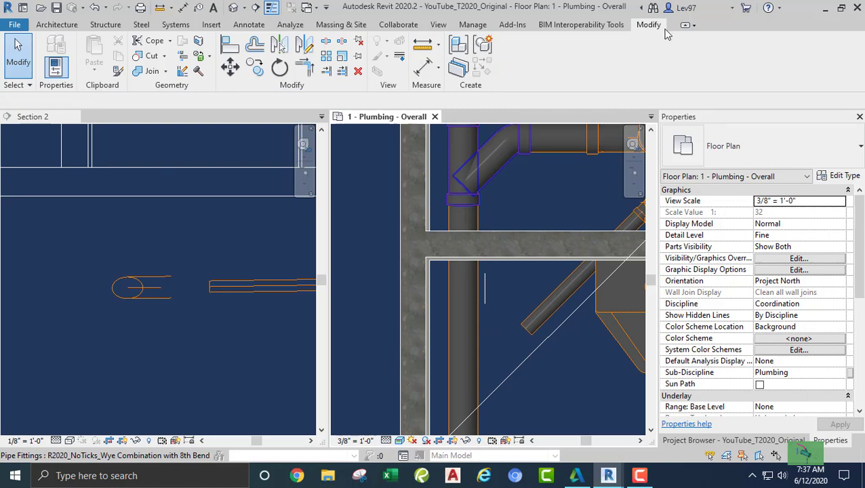
Step: Extend the 2" urinal drain pipe to the detail line and delete the line
{"action": "left_click", "coordinate": [326, 71]}
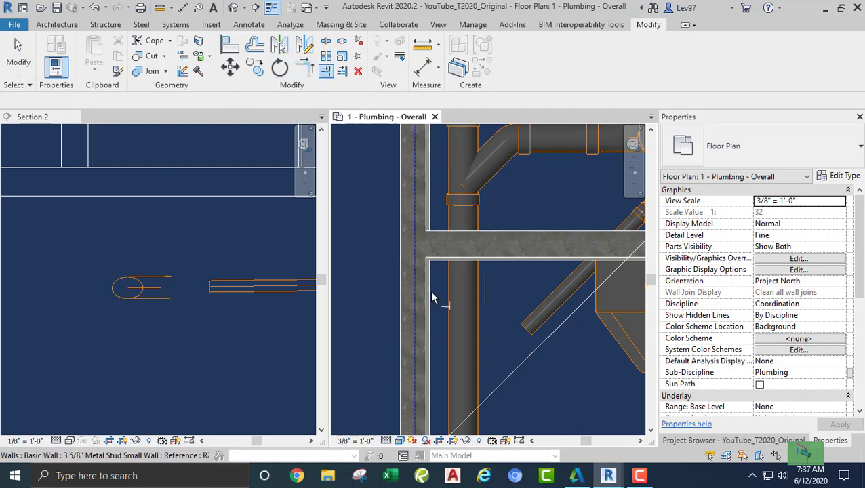
{"action": "left_click", "coordinate": [486, 287]}
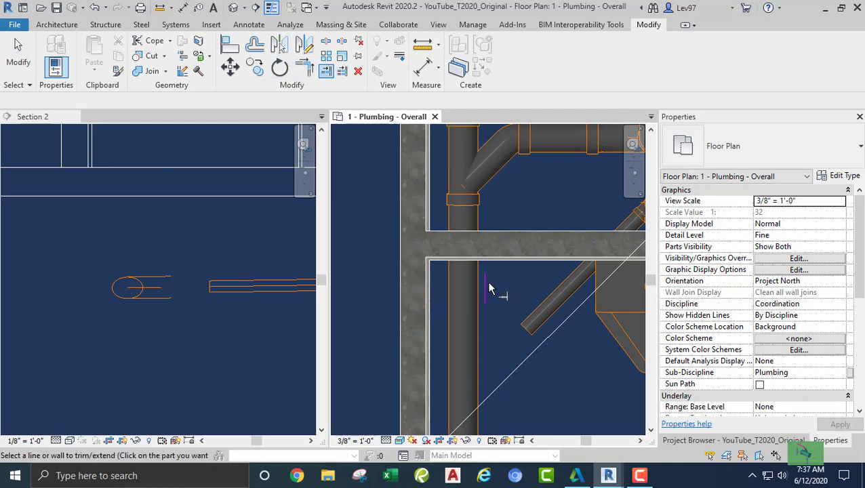
{"action": "left_click", "coordinate": [550, 305]}
{"action": "key", "text": "Escape"}
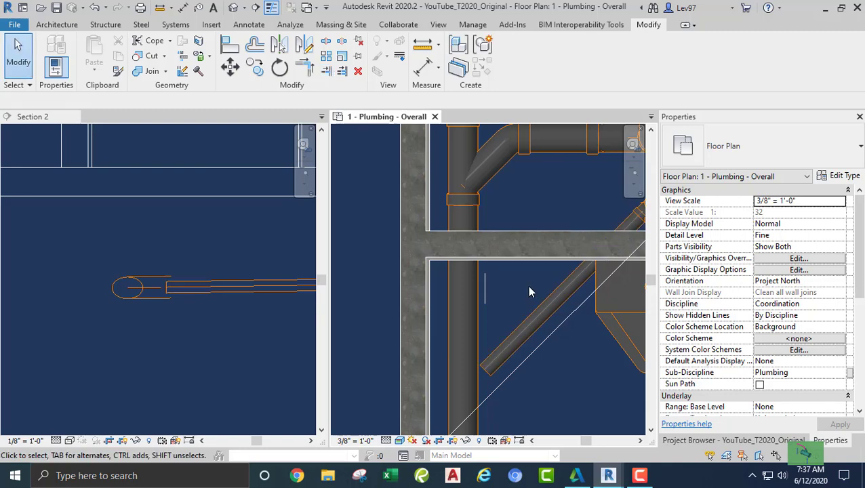
{"action": "left_click", "coordinate": [486, 288]}
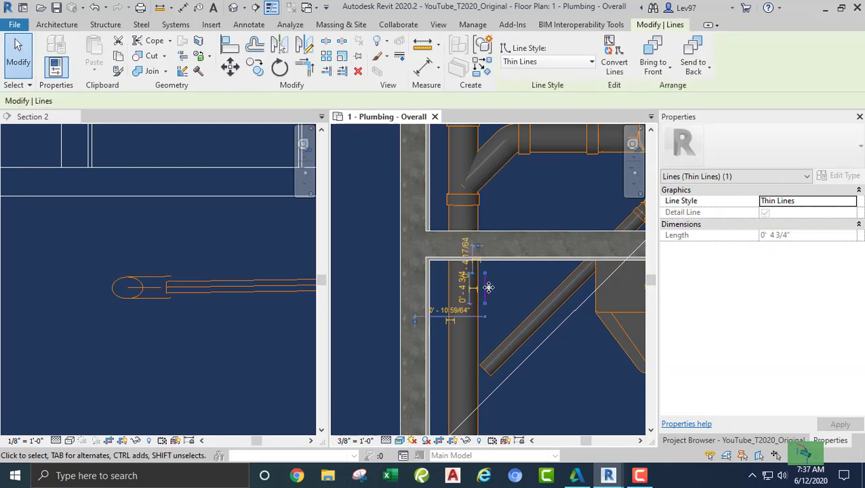
{"action": "key", "text": "Escape"}
Step: Connect the open end of the 2" urinal drain to the centerline of the vertical 4" main in the plan
{"action": "left_click", "coordinate": [188, 309]}
{"action": "scroll", "coordinate": [138, 310], "scroll_direction": "up", "scroll_amount": 4}
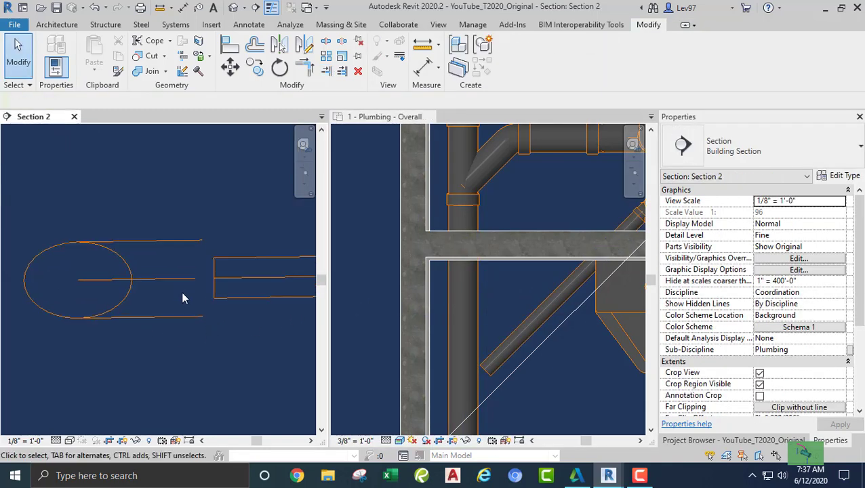
{"action": "scroll", "coordinate": [203, 292], "scroll_direction": "up", "scroll_amount": 3}
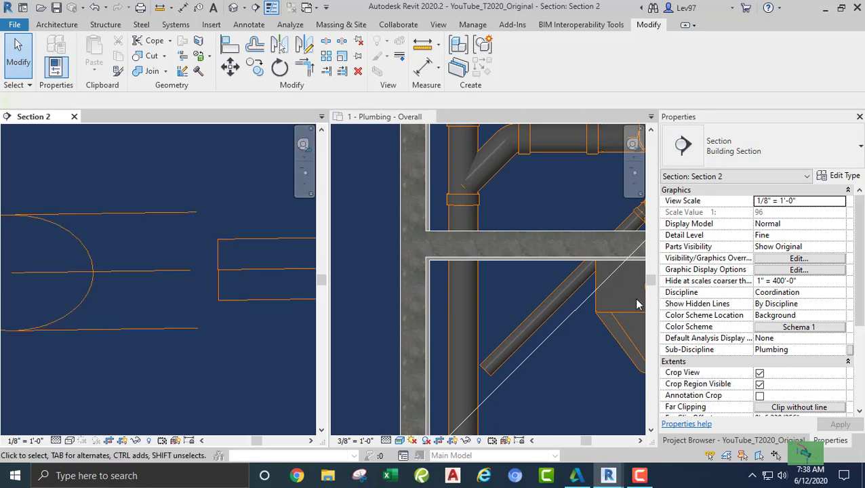
{"action": "left_click", "coordinate": [510, 296]}
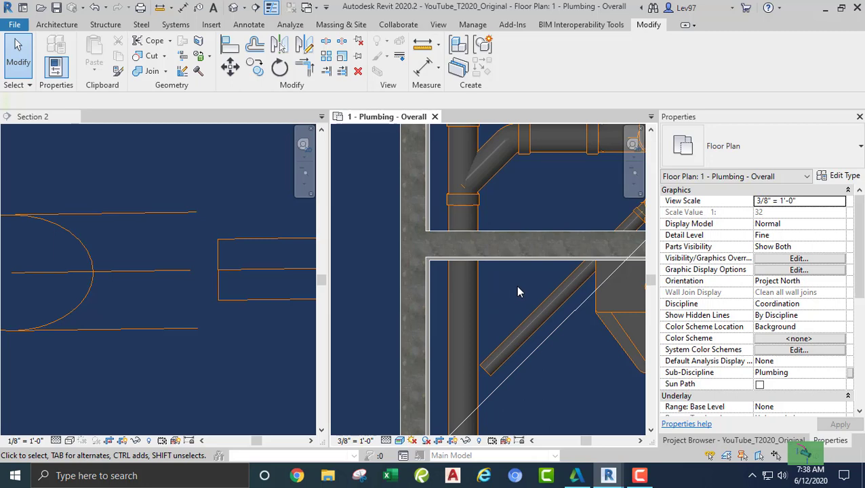
{"action": "middle_click_drag", "start_coordinate": [516, 285], "coordinate": [559, 300]}
{"action": "left_click", "coordinate": [551, 326]}
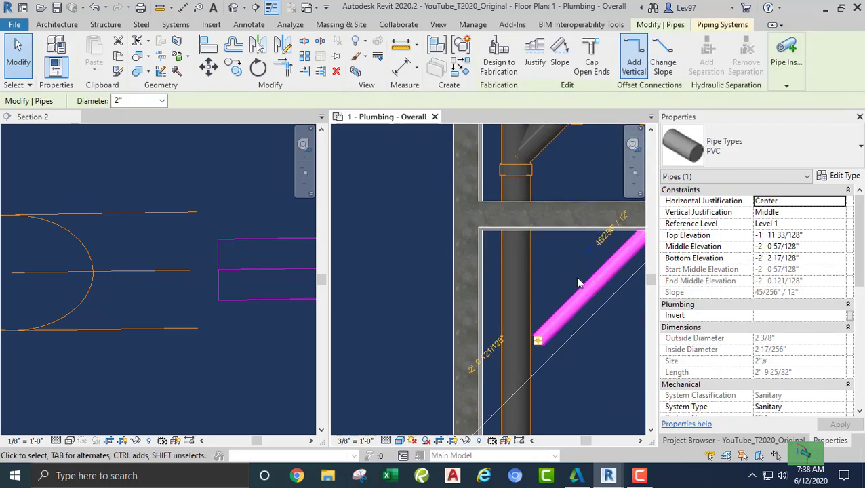
{"action": "left_click", "coordinate": [538, 342]}
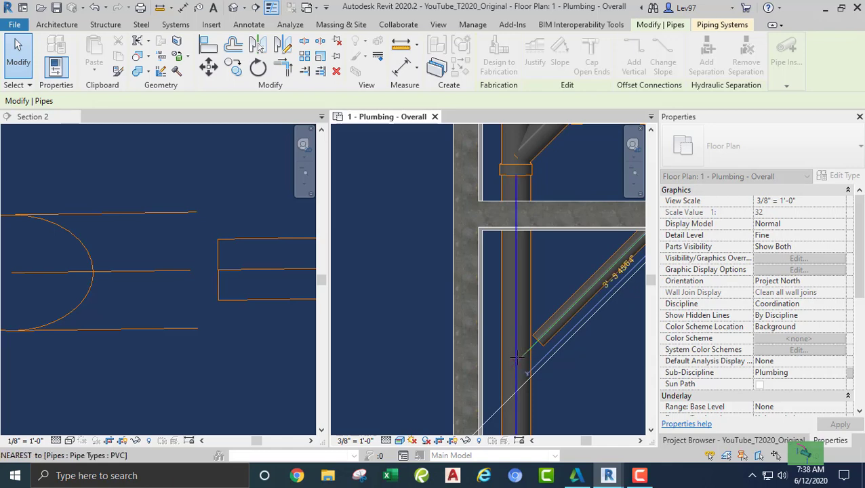
{"action": "left_click", "coordinate": [516, 358]}
{"action": "left_click", "coordinate": [581, 387]}
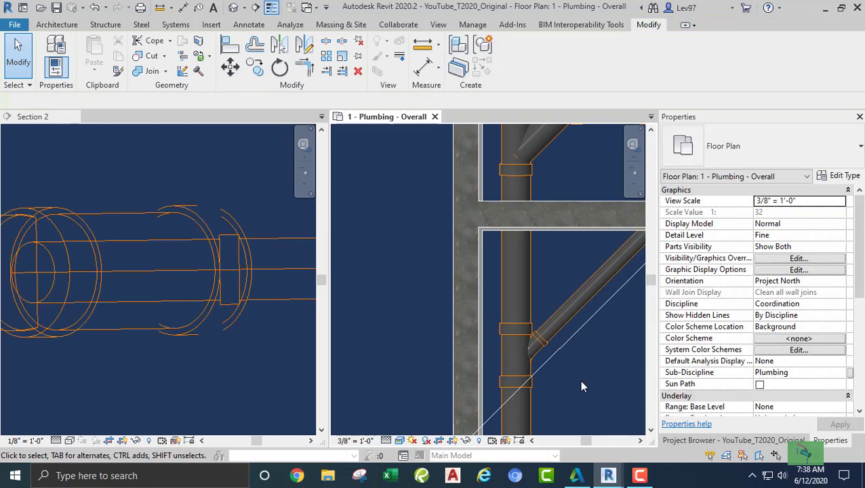
Step: Examine the connected restroom piping and the women's room lavatories in the plan
{"action": "scroll", "coordinate": [581, 383], "scroll_direction": "down", "scroll_amount": 3}
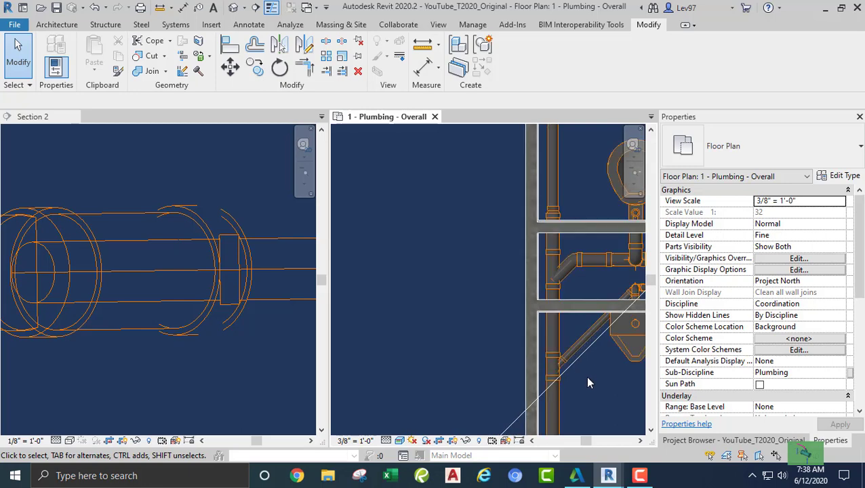
{"action": "middle_click_drag", "start_coordinate": [588, 383], "coordinate": [442, 355]}
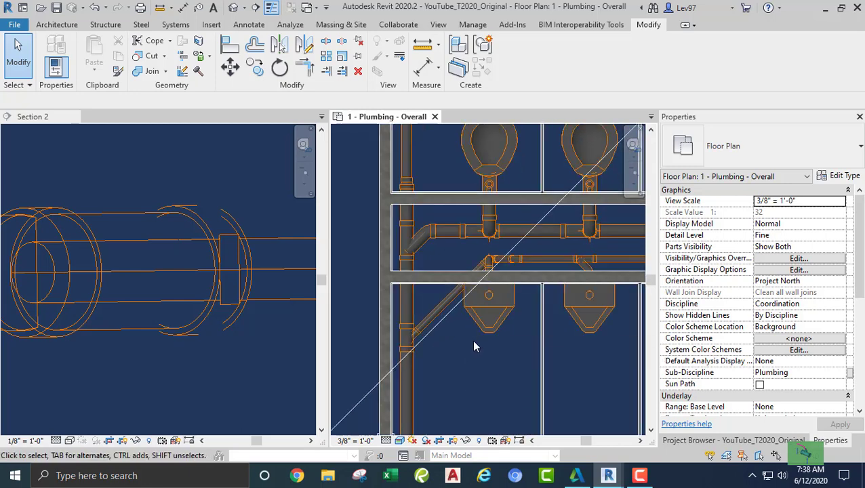
{"action": "scroll", "coordinate": [482, 366], "scroll_direction": "down", "scroll_amount": 2}
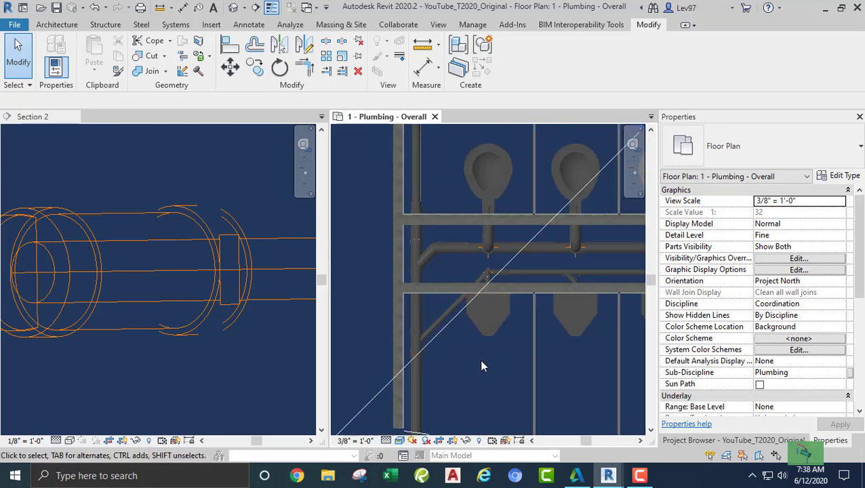
{"action": "middle_click_drag", "start_coordinate": [487, 383], "coordinate": [354, 393]}
{"action": "scroll", "coordinate": [514, 288], "scroll_direction": "down", "scroll_amount": 1}
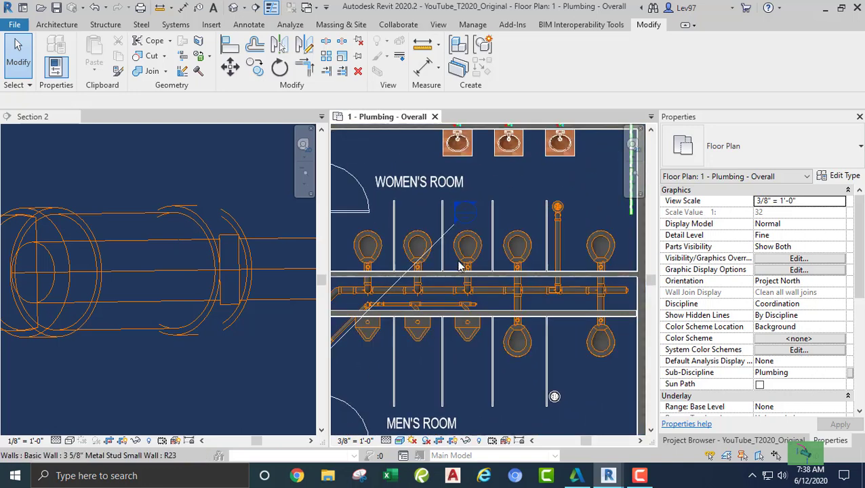
{"action": "middle_click_drag", "start_coordinate": [478, 240], "coordinate": [458, 348]}
{"action": "scroll", "coordinate": [471, 266], "scroll_direction": "up", "scroll_amount": 1}
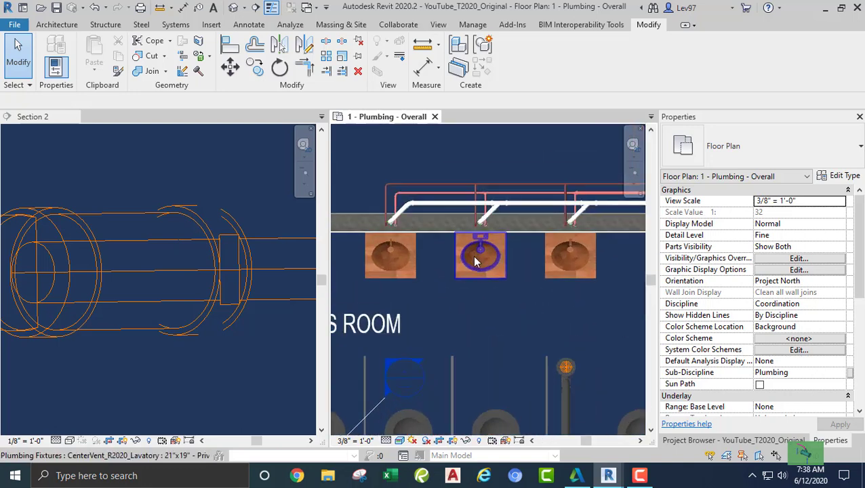
{"action": "scroll", "coordinate": [477, 282], "scroll_direction": "down", "scroll_amount": 3}
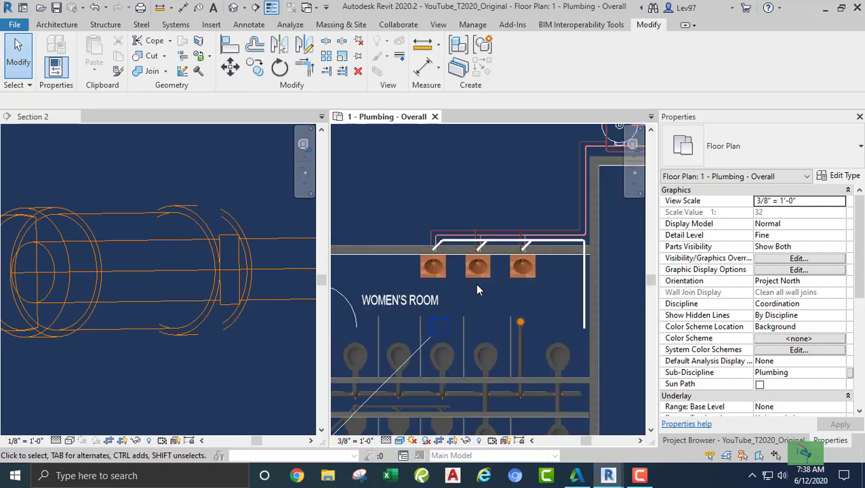
{"action": "middle_click_drag", "start_coordinate": [491, 300], "coordinate": [570, 249]}
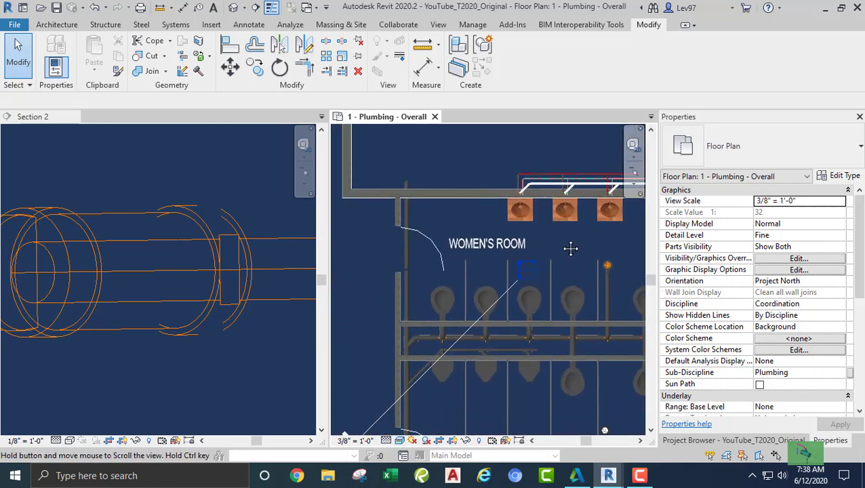
{"action": "scroll", "coordinate": [452, 218], "scroll_direction": "up", "scroll_amount": 1}
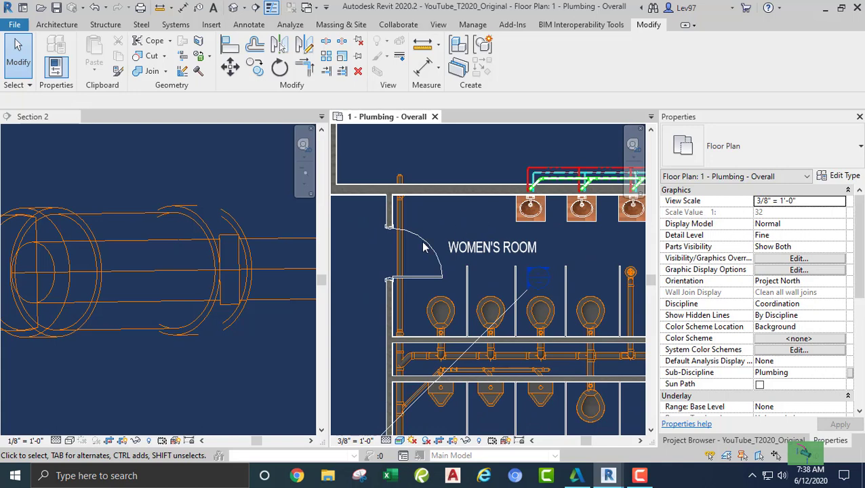
Step: Set the visual style of the plumbing floor plan to Wireframe
{"action": "left_click", "coordinate": [400, 441]}
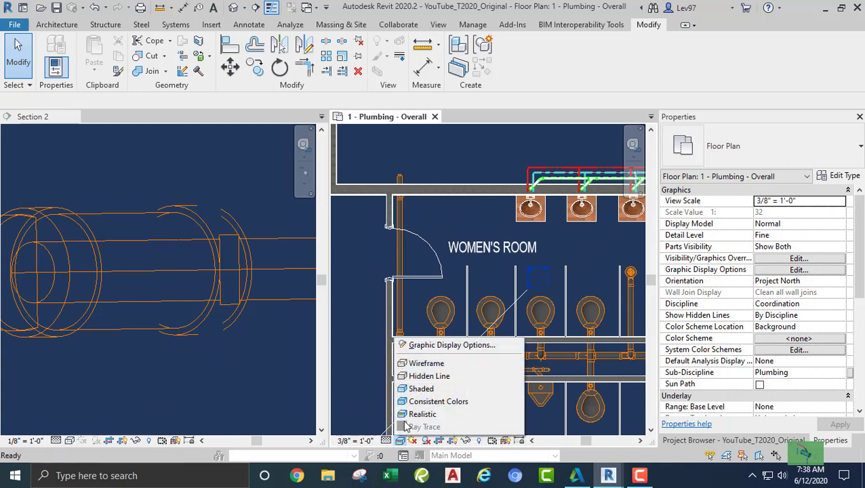
{"action": "left_click", "coordinate": [420, 366]}
{"action": "scroll", "coordinate": [441, 219], "scroll_direction": "down", "scroll_amount": 2}
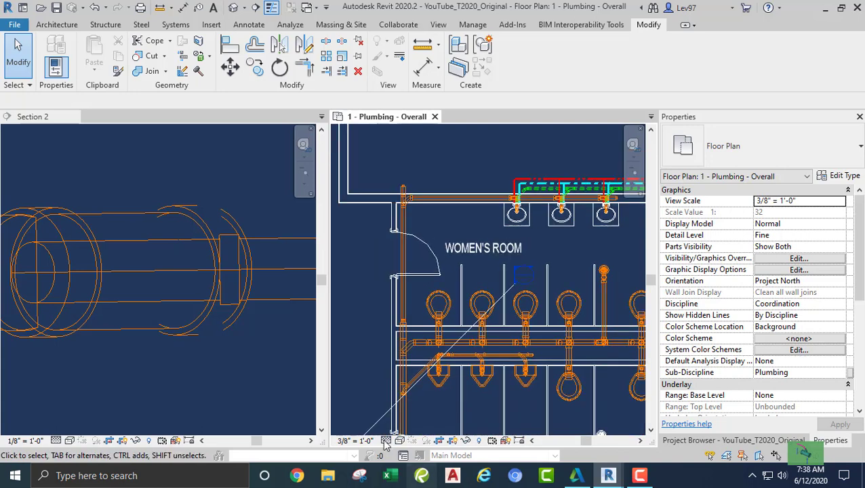
Step: Undo the recent operations back to before the women's room lavatory drain piping and the Wireframe style
{"action": "left_click", "coordinate": [95, 10]}
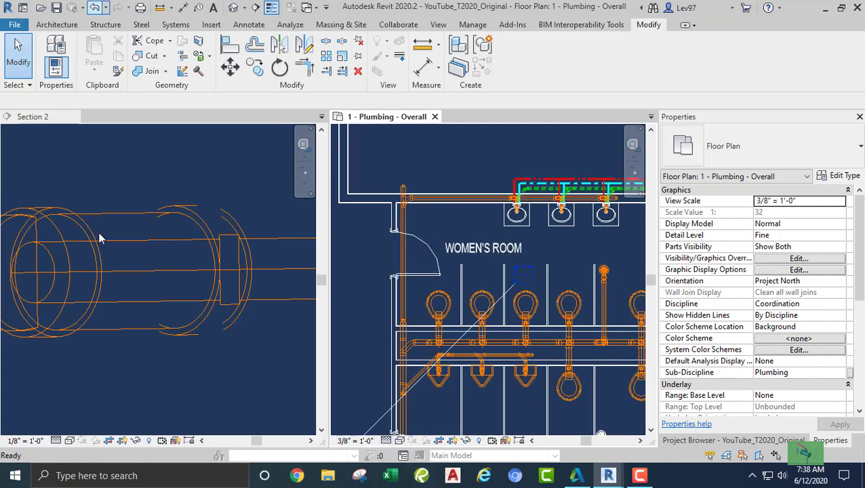
{"action": "left_click", "coordinate": [146, 324]}
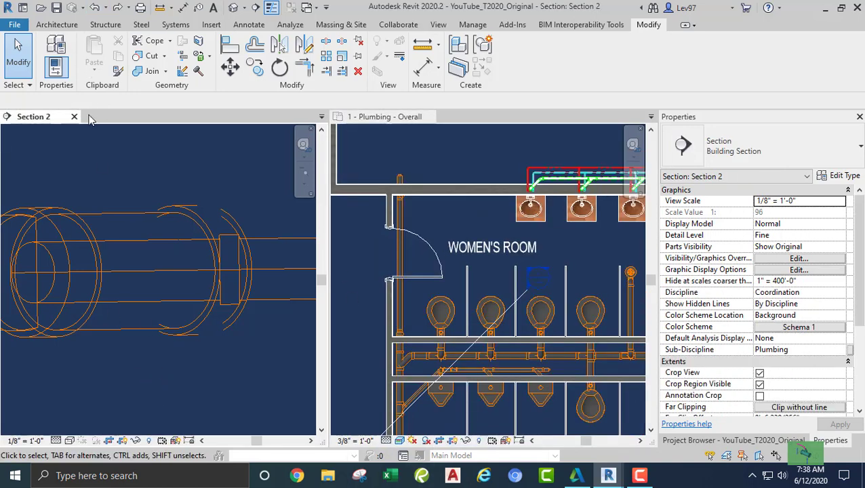
Step: Rotate the diagonal section line by 45° about a point beside the men's room urinals so it runs horizontally
{"action": "left_click", "coordinate": [352, 253]}
{"action": "middle_click_drag", "start_coordinate": [349, 259], "coordinate": [381, 167]}
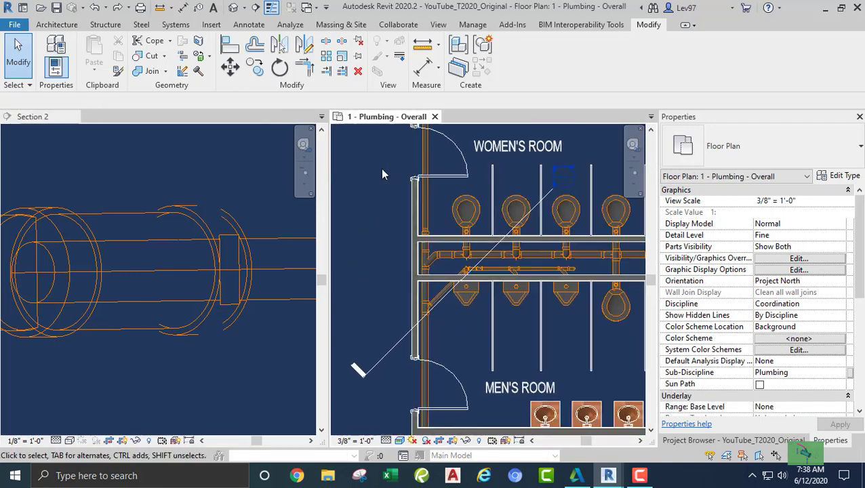
{"action": "left_click", "coordinate": [409, 323]}
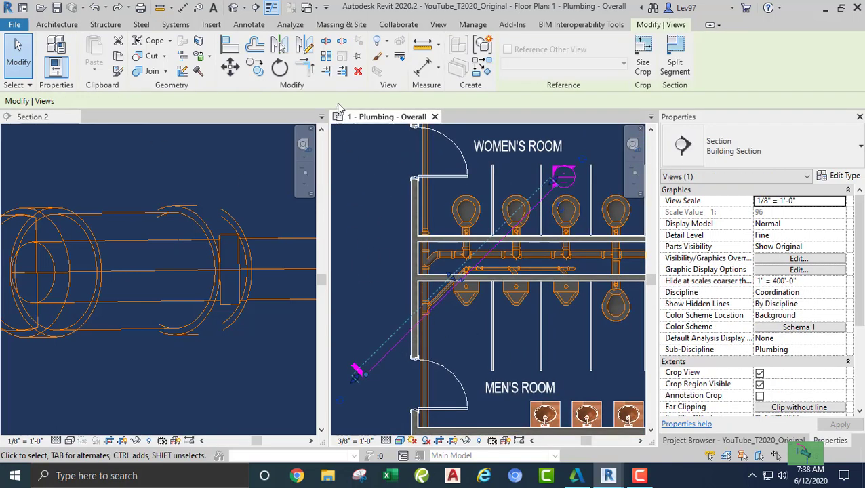
{"action": "left_click", "coordinate": [279, 68]}
{"action": "left_click", "coordinate": [344, 101]}
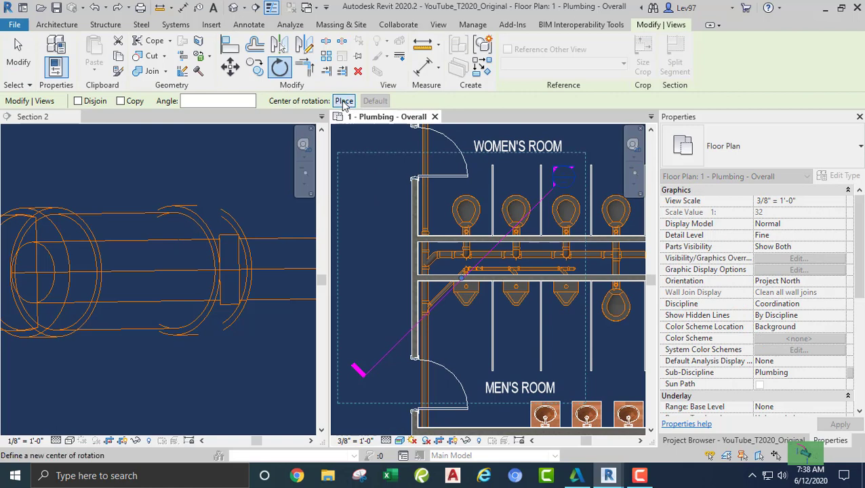
{"action": "left_click", "coordinate": [446, 301]}
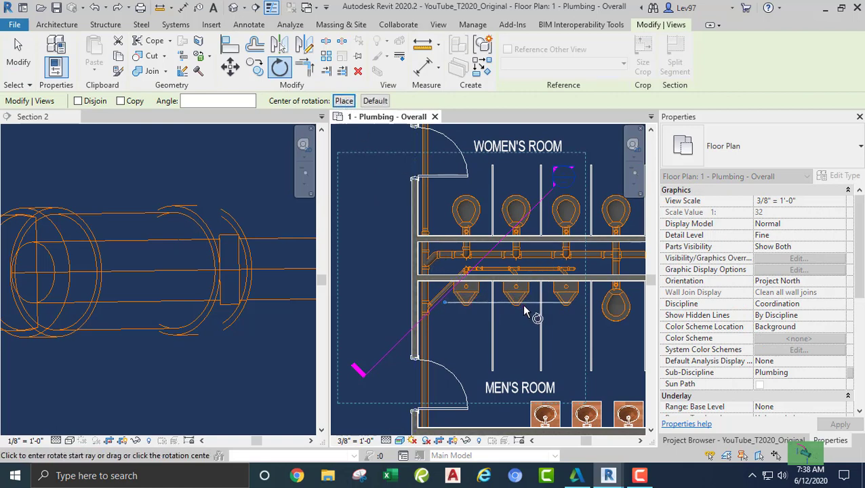
{"action": "left_click", "coordinate": [532, 311]}
{"action": "type", "text": "4"}
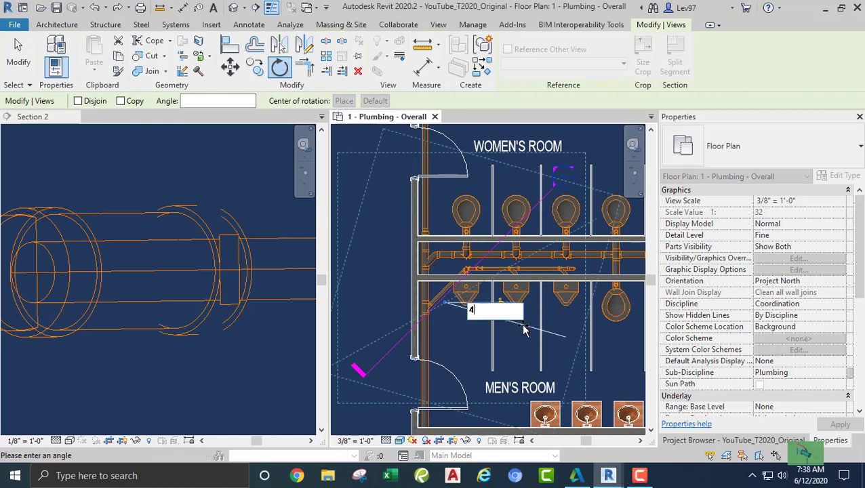
{"action": "type", "text": "5"}
{"action": "key", "text": "Return"}
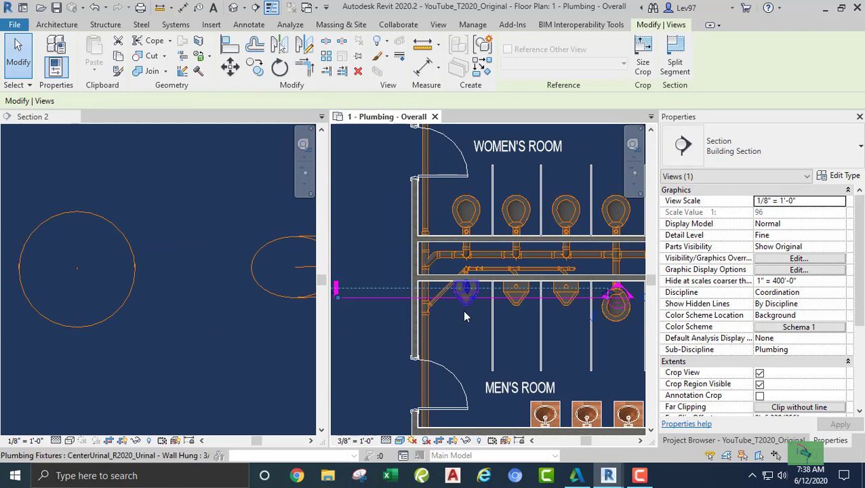
Step: Move the horizontal section line up into the women's room, level with the front of the toilet stalls
{"action": "left_click_drag", "start_coordinate": [392, 291], "coordinate": [400, 162]}
{"action": "middle_click_drag", "start_coordinate": [413, 214], "coordinate": [397, 110]}
{"action": "middle_click_drag", "start_coordinate": [558, 335], "coordinate": [454, 308]}
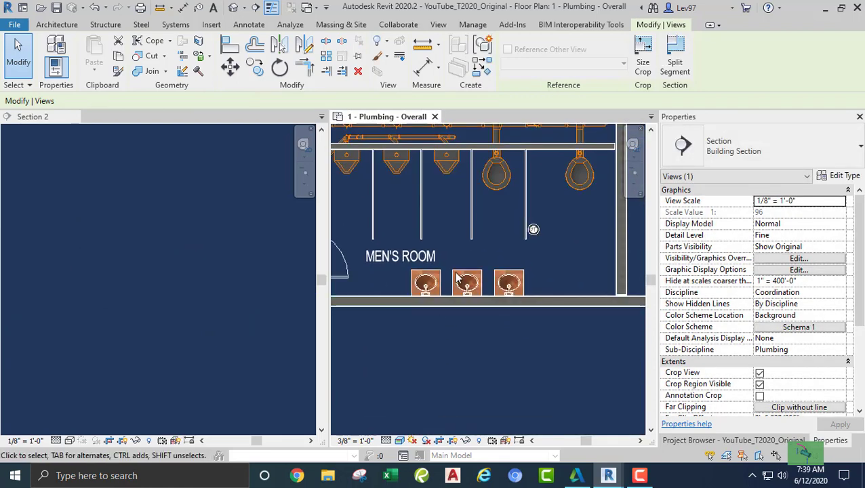
{"action": "middle_click_drag", "start_coordinate": [493, 159], "coordinate": [489, 351]}
{"action": "middle_click_drag", "start_coordinate": [442, 171], "coordinate": [484, 233]}
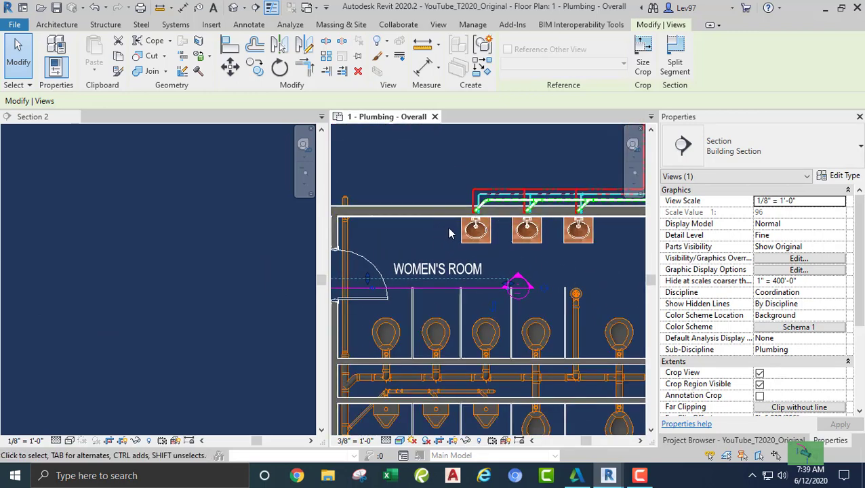
{"action": "key", "text": "Escape"}
Step: Hide the Domestic Hot Water - Return, Domestic Cold Water - Supply and Domestic Hot Water - Supply filters in the plumbing plan
{"action": "key", "text": "v"}
{"action": "key", "text": "g"}
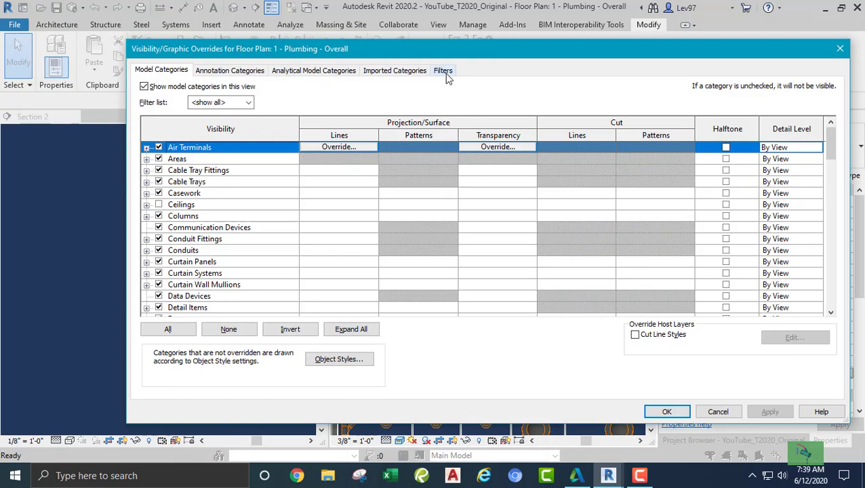
{"action": "left_click", "coordinate": [443, 72]}
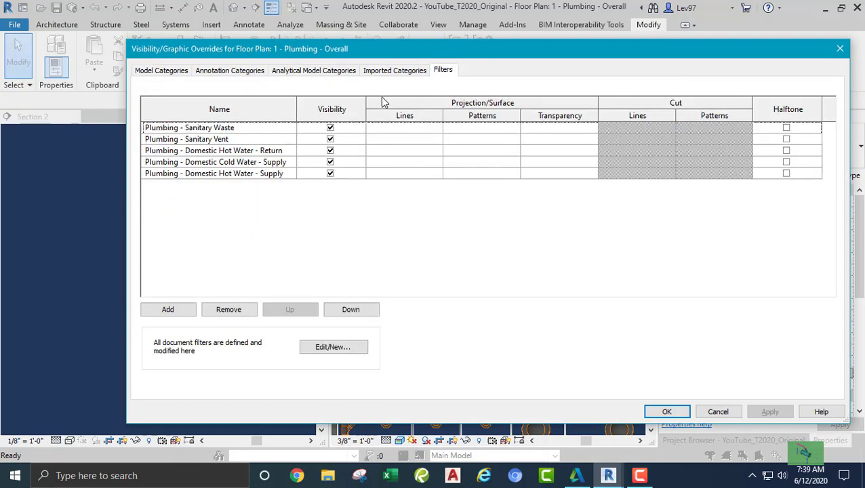
{"action": "left_click", "coordinate": [330, 150]}
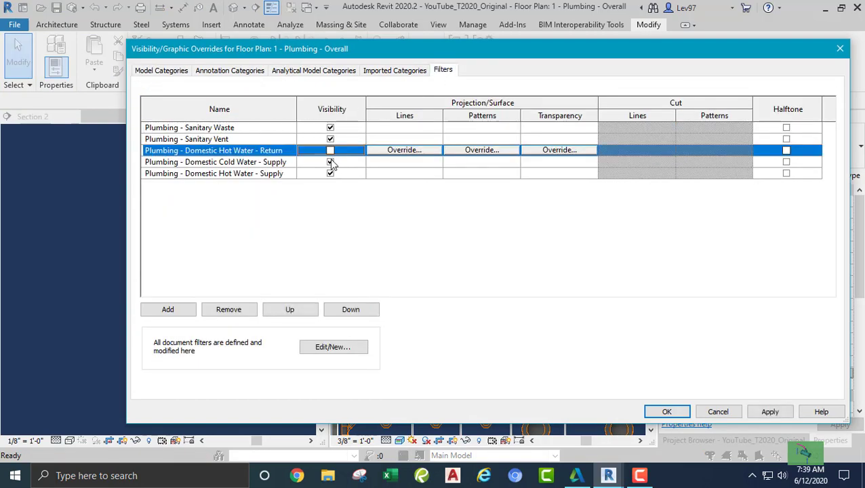
{"action": "left_click", "coordinate": [330, 162]}
{"action": "left_click", "coordinate": [331, 173]}
{"action": "left_click", "coordinate": [667, 413]}
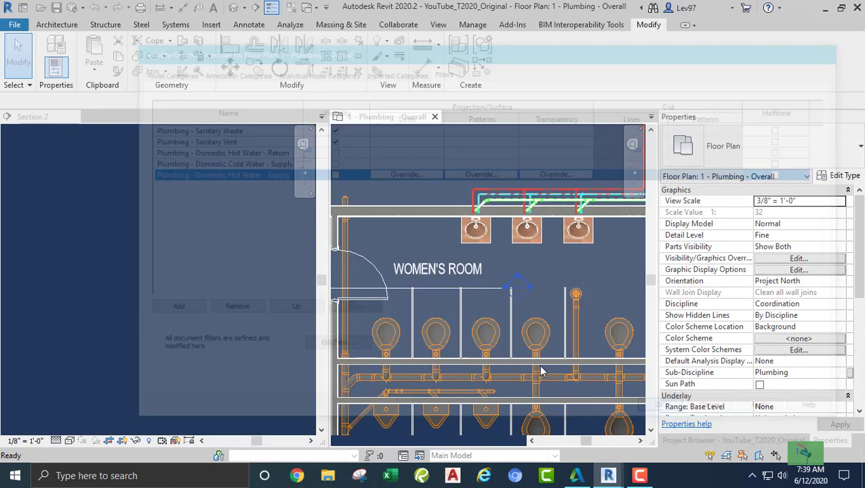
Step: Examine the women's and men's room fixtures, the lavatory vent piping and the drain branches in the plan
{"action": "middle_click_drag", "start_coordinate": [427, 242], "coordinate": [425, 215]}
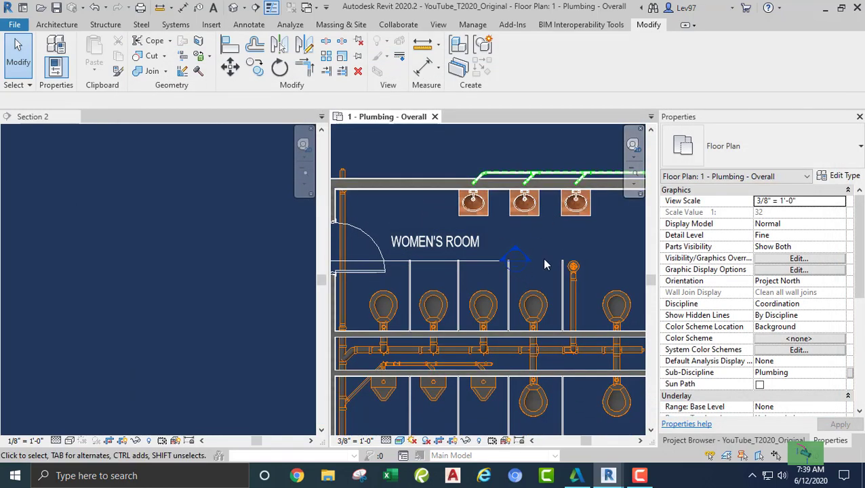
{"action": "middle_click_drag", "start_coordinate": [543, 285], "coordinate": [539, 149]}
{"action": "middle_click_drag", "start_coordinate": [523, 231], "coordinate": [495, 368]}
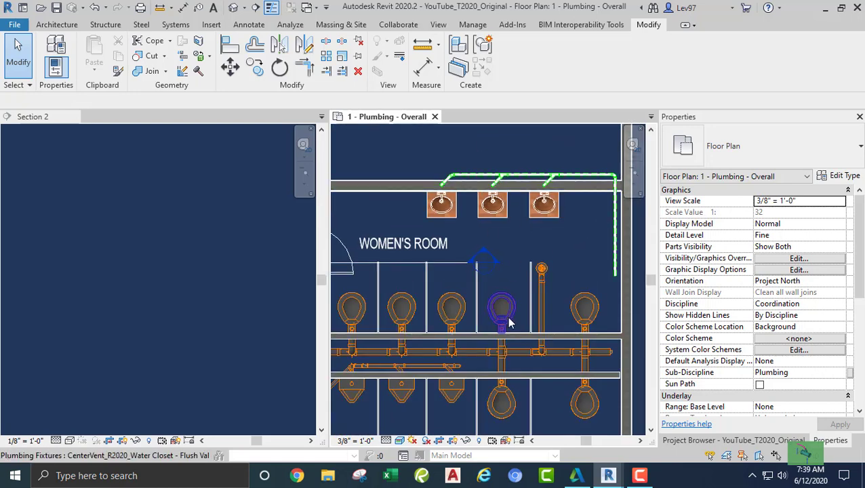
{"action": "middle_click_drag", "start_coordinate": [560, 383], "coordinate": [583, 245]}
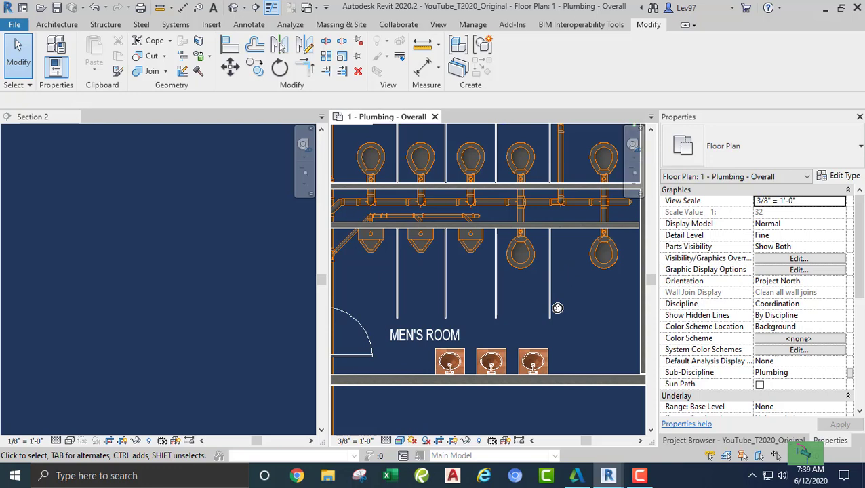
{"action": "mouse_move", "coordinate": [511, 305]}
{"action": "middle_mouse_down"}
{"action": "mouse_move", "coordinate": [460, 255]}
{"action": "mouse_move", "coordinate": [512, 257]}
{"action": "mouse_move", "coordinate": [493, 306]}
{"action": "mouse_move", "coordinate": [508, 315]}
{"action": "middle_mouse_up"}
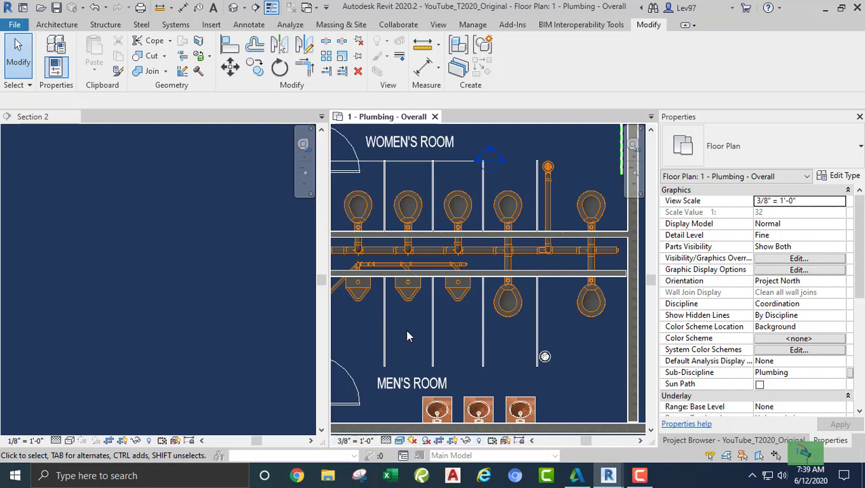
{"action": "middle_click_drag", "start_coordinate": [406, 332], "coordinate": [497, 351]}
{"action": "scroll", "coordinate": [451, 261], "scroll_direction": "up", "scroll_amount": 4}
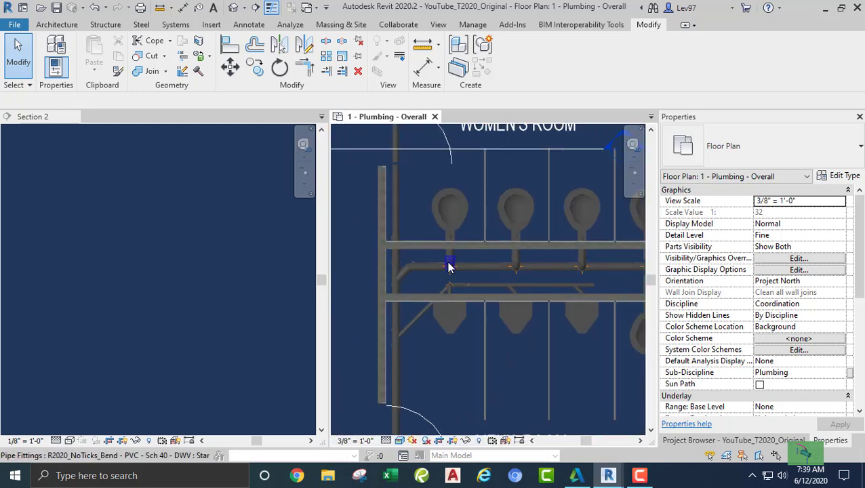
{"action": "scroll", "coordinate": [434, 195], "scroll_direction": "down", "scroll_amount": 3}
{"action": "scroll", "coordinate": [399, 224], "scroll_direction": "down", "scroll_amount": 3}
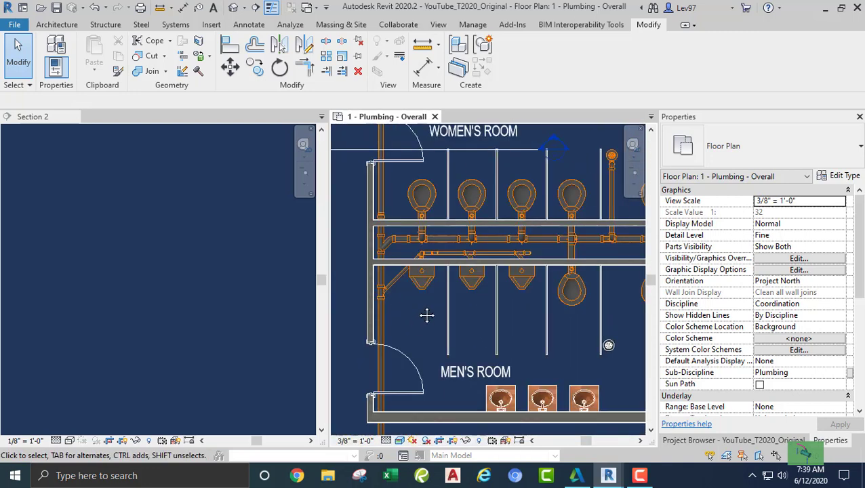
Step: Inspect the properties of the vertical 4" sanitary main beside the men's room door, including its elevation and fixture units
{"action": "middle_click_drag", "start_coordinate": [423, 376], "coordinate": [414, 251]}
{"action": "left_click", "coordinate": [414, 250]}
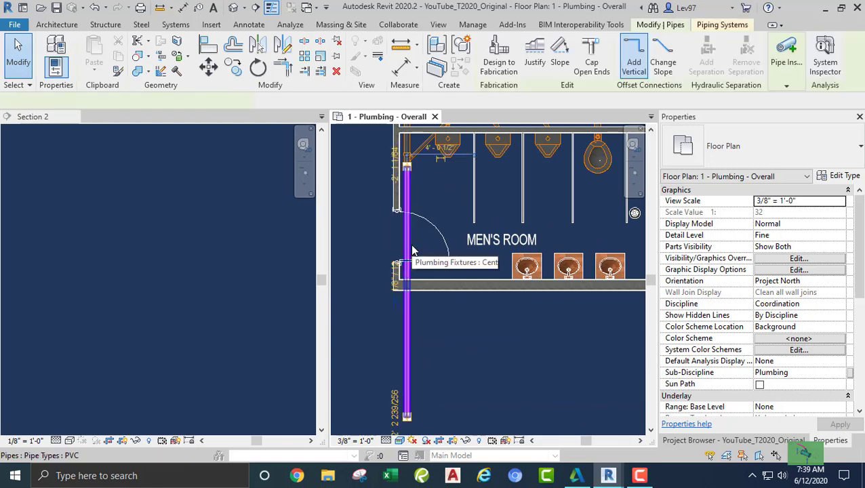
{"action": "scroll", "coordinate": [751, 353], "scroll_direction": "down", "scroll_amount": 3}
{"action": "scroll", "coordinate": [752, 353], "scroll_direction": "down", "scroll_amount": 3}
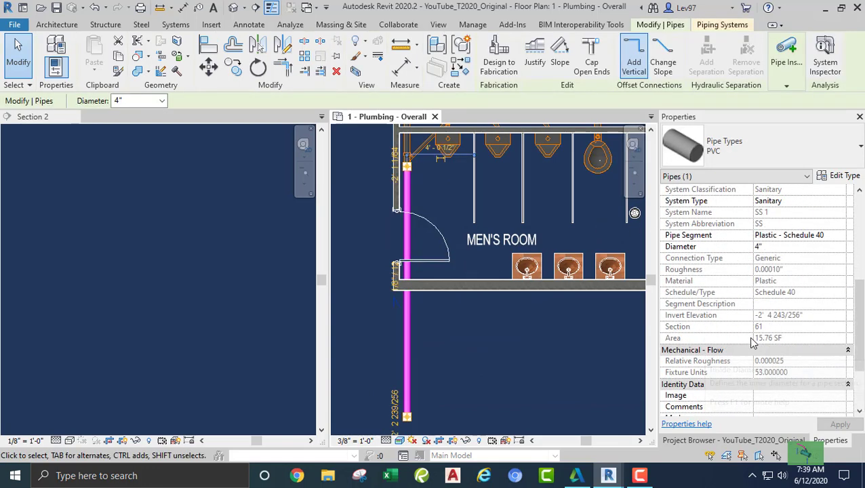
{"action": "left_click", "coordinate": [468, 320]}
{"action": "middle_click_drag", "start_coordinate": [468, 320], "coordinate": [448, 449]}
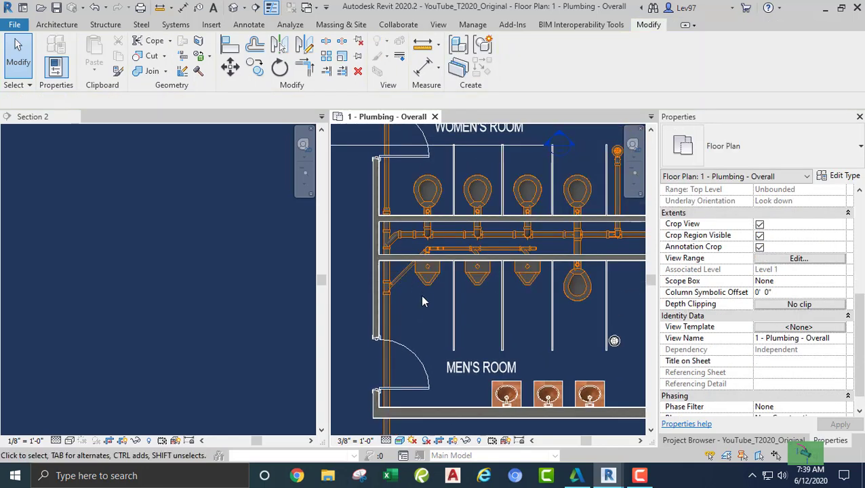
Step: Examine the water closet and urinal drain runs in the chase, from the far end to their connections at the 4" main
{"action": "middle_click_drag", "start_coordinate": [470, 208], "coordinate": [450, 245]}
{"action": "middle_click_drag", "start_coordinate": [527, 173], "coordinate": [567, 127]}
{"action": "middle_click_drag", "start_coordinate": [420, 254], "coordinate": [445, 288]}
{"action": "scroll", "coordinate": [446, 287], "scroll_direction": "up", "scroll_amount": 1}
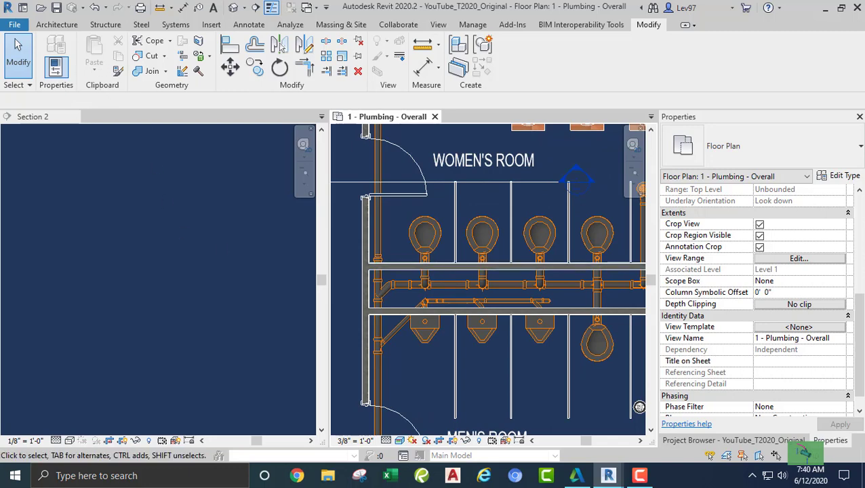
{"action": "middle_click_drag", "start_coordinate": [429, 363], "coordinate": [357, 356]}
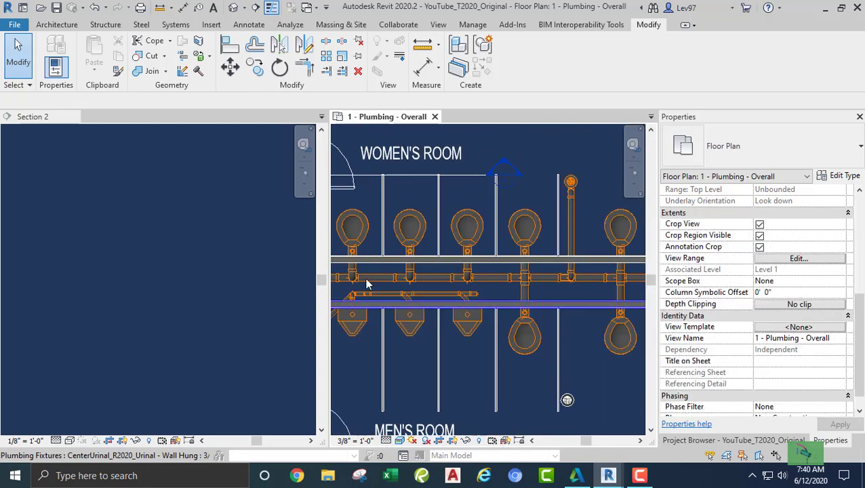
{"action": "scroll", "coordinate": [434, 373], "scroll_direction": "down", "scroll_amount": 1}
{"action": "middle_click_drag", "start_coordinate": [434, 380], "coordinate": [420, 374]}
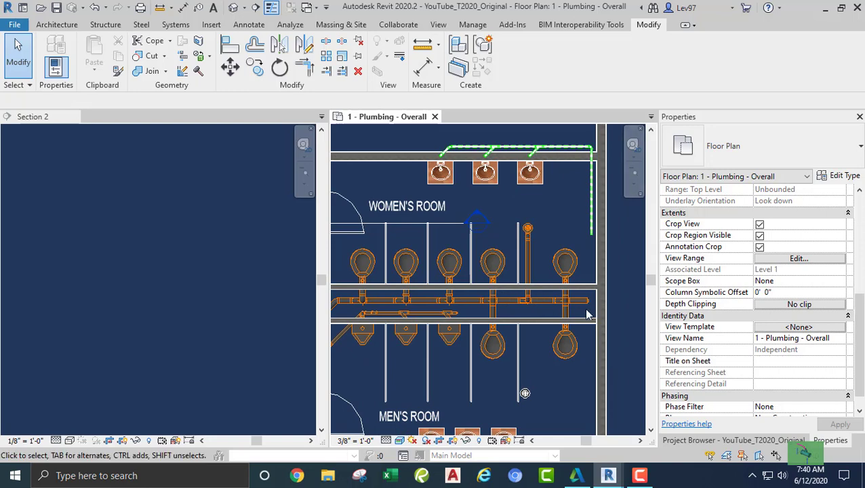
{"action": "scroll", "coordinate": [588, 305], "scroll_direction": "up", "scroll_amount": 2}
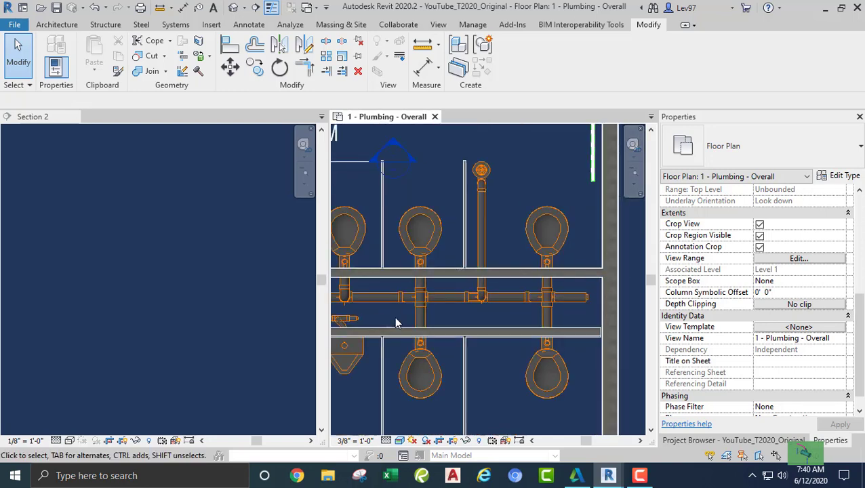
{"action": "scroll", "coordinate": [394, 316], "scroll_direction": "down", "scroll_amount": 2}
{"action": "middle_click_drag", "start_coordinate": [420, 319], "coordinate": [498, 304]}
{"action": "scroll", "coordinate": [476, 269], "scroll_direction": "up", "scroll_amount": 2}
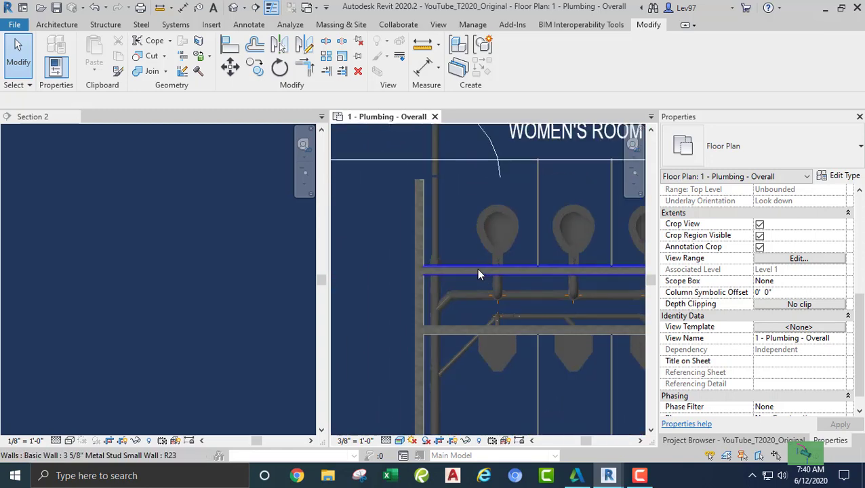
{"action": "scroll", "coordinate": [443, 238], "scroll_direction": "down", "scroll_amount": 2}
{"action": "scroll", "coordinate": [453, 240], "scroll_direction": "up", "scroll_amount": 1}
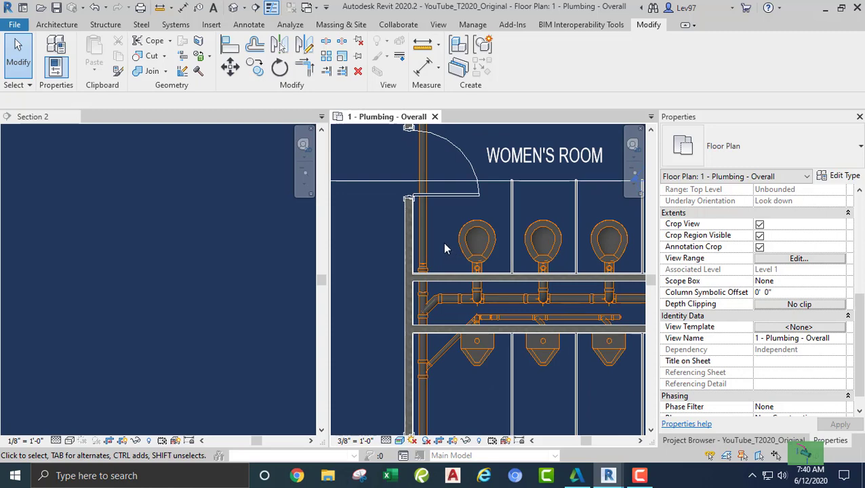
Step: Rotate the section line 90° to vertical and move it down so it crosses both restrooms beside the first water closet
{"action": "scroll", "coordinate": [444, 243], "scroll_direction": "down", "scroll_amount": 2}
{"action": "left_click", "coordinate": [387, 202]}
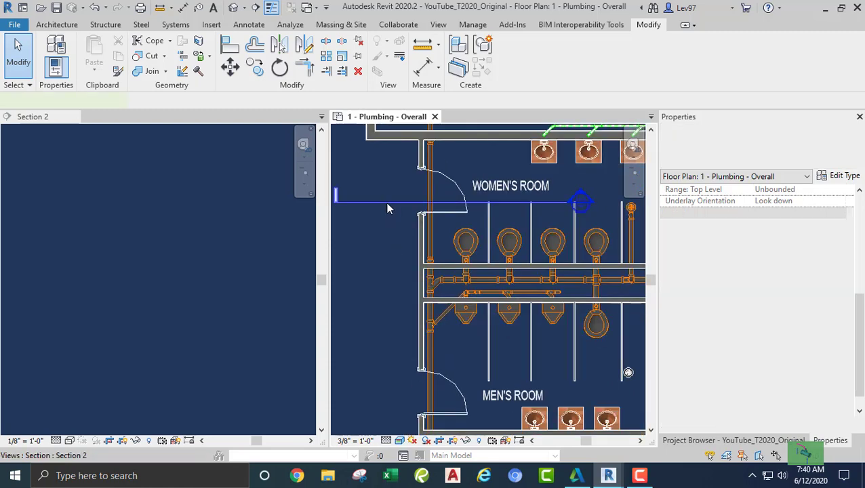
{"action": "left_click", "coordinate": [284, 68]}
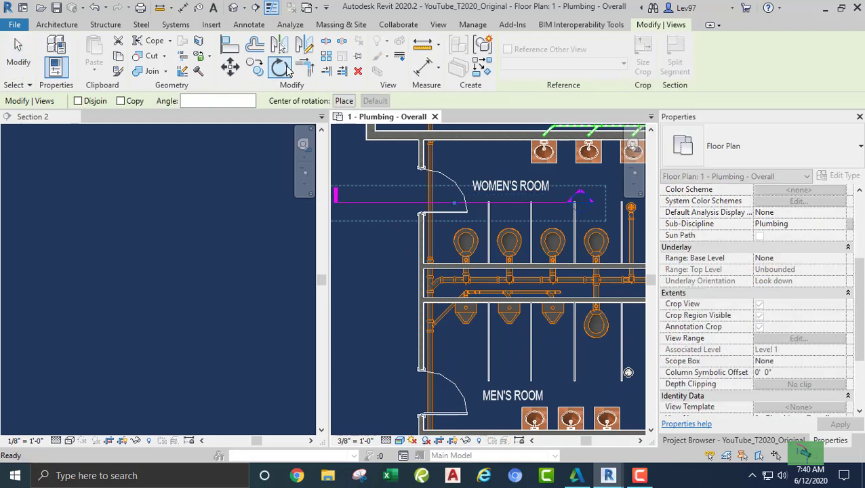
{"action": "left_click", "coordinate": [344, 100]}
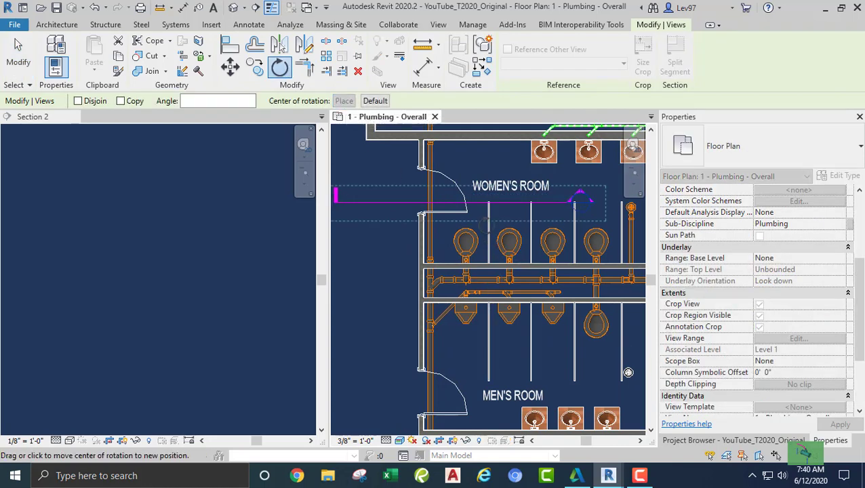
{"action": "left_click", "coordinate": [478, 205]}
{"action": "left_click", "coordinate": [479, 156]}
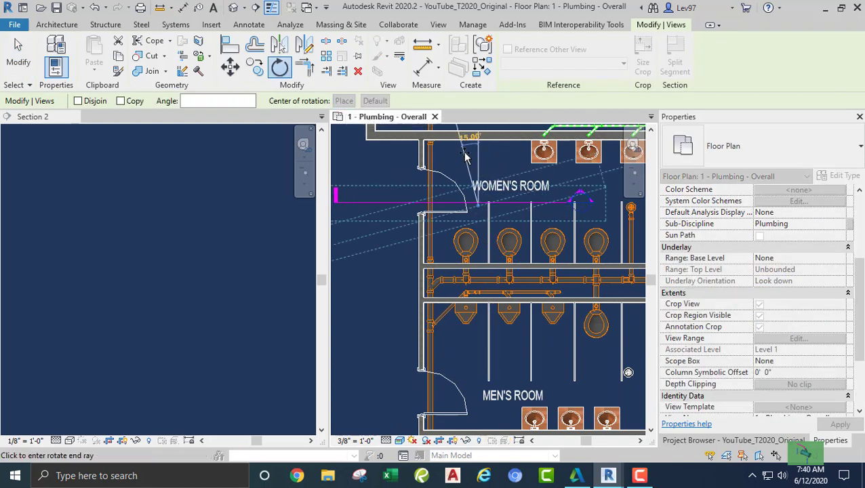
{"action": "type", "text": "90"}
{"action": "key", "text": "Return"}
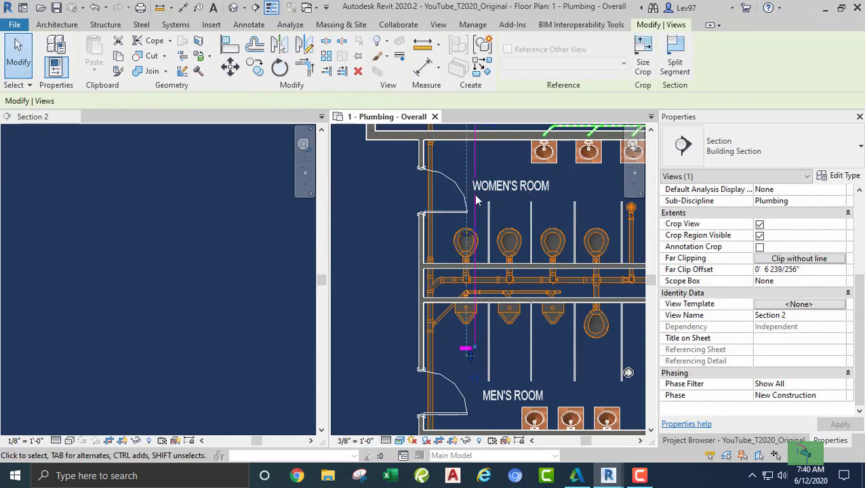
{"action": "left_click_drag", "start_coordinate": [477, 168], "coordinate": [474, 237]}
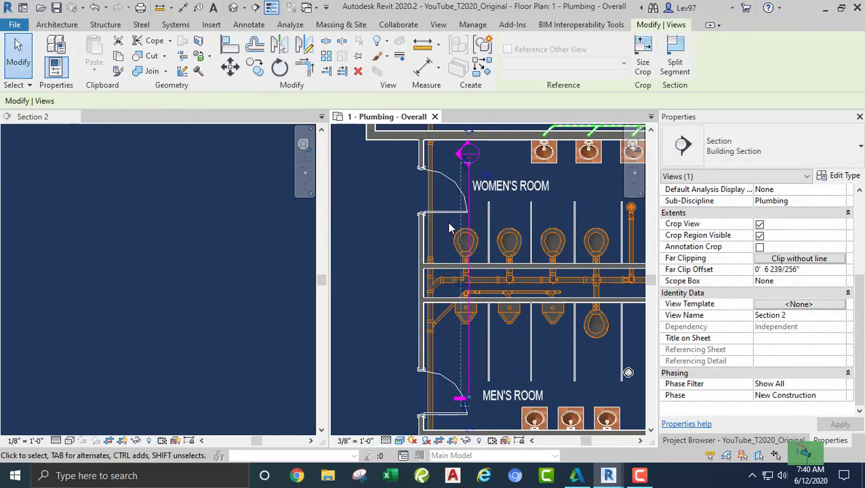
Step: Open the Section 2 view from its section line beside the first women's room water closet
{"action": "left_click", "coordinate": [449, 229]}
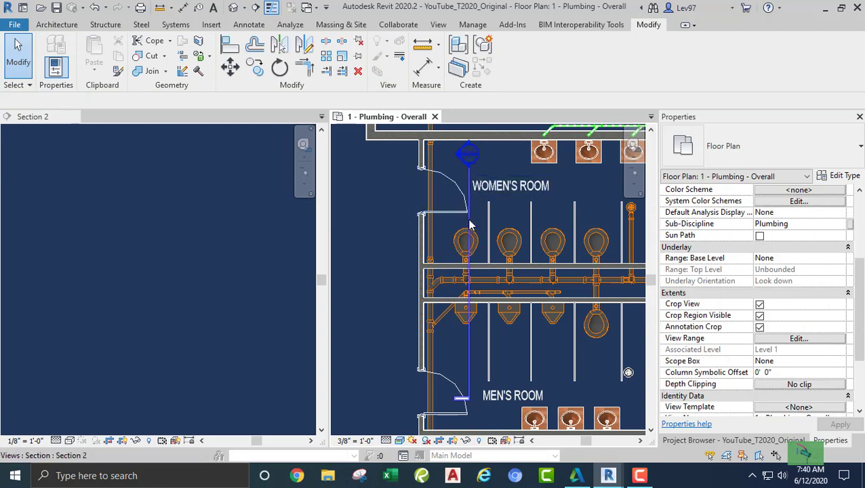
{"action": "scroll", "coordinate": [471, 224], "scroll_direction": "up", "scroll_amount": 3}
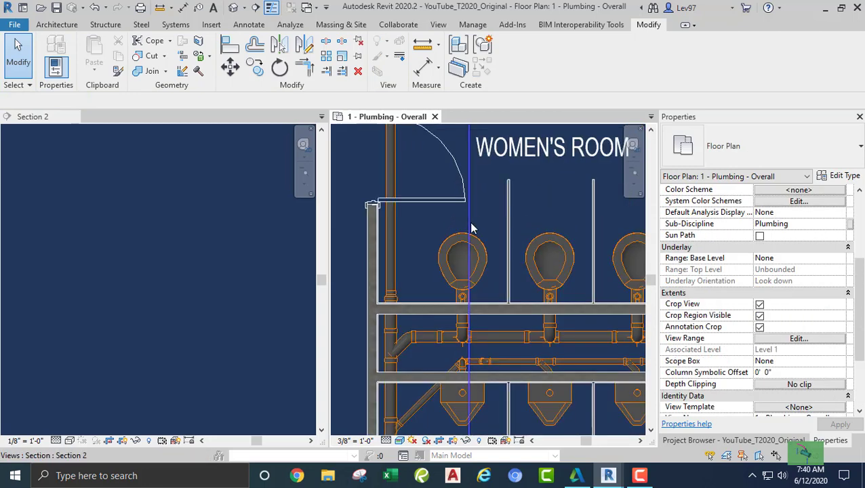
{"action": "left_click", "coordinate": [470, 228]}
{"action": "right_click", "coordinate": [471, 228]}
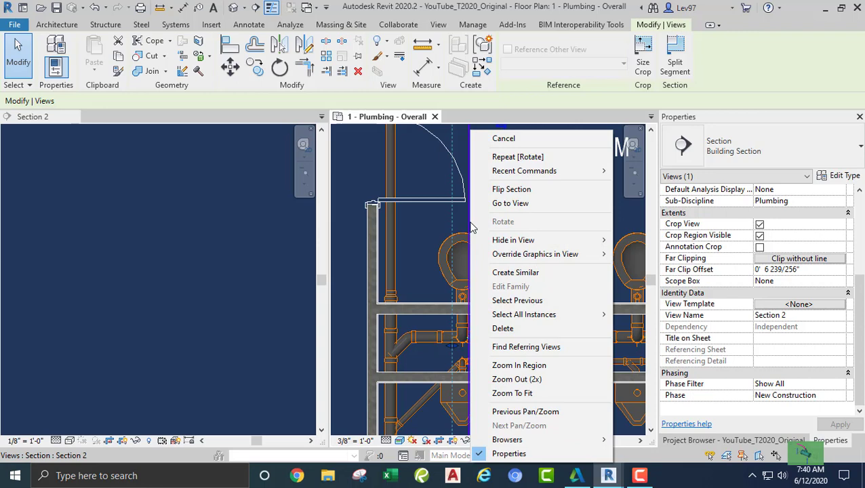
{"action": "left_click", "coordinate": [509, 203]}
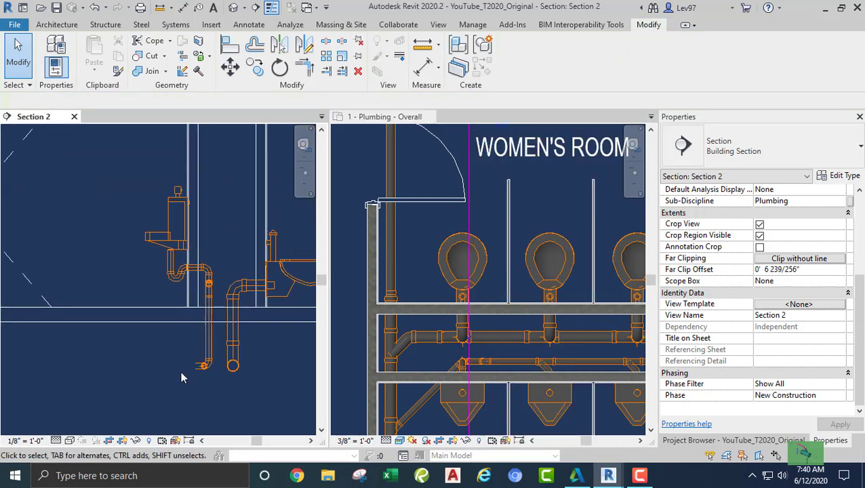
Step: Draw a 2" pipe about 5 1/4" long horizontally into the chase from the first water closet's vent connector in the section
{"action": "scroll", "coordinate": [228, 291], "scroll_direction": "up", "scroll_amount": 5}
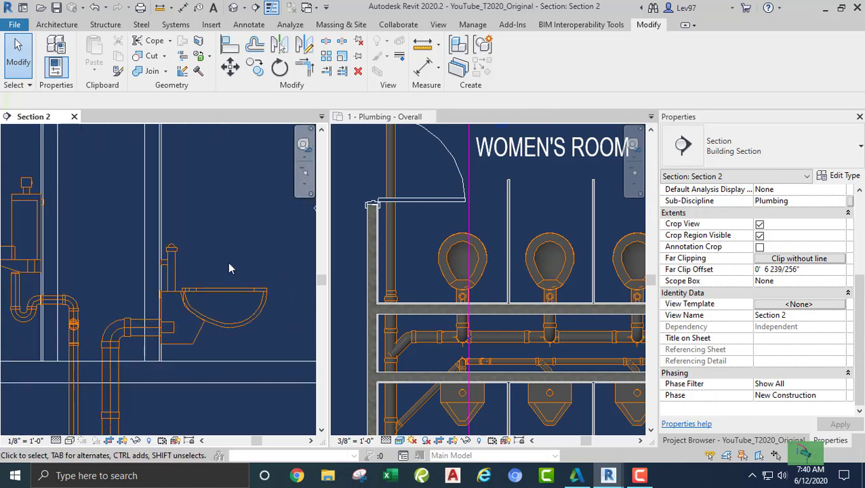
{"action": "left_click", "coordinate": [227, 289]}
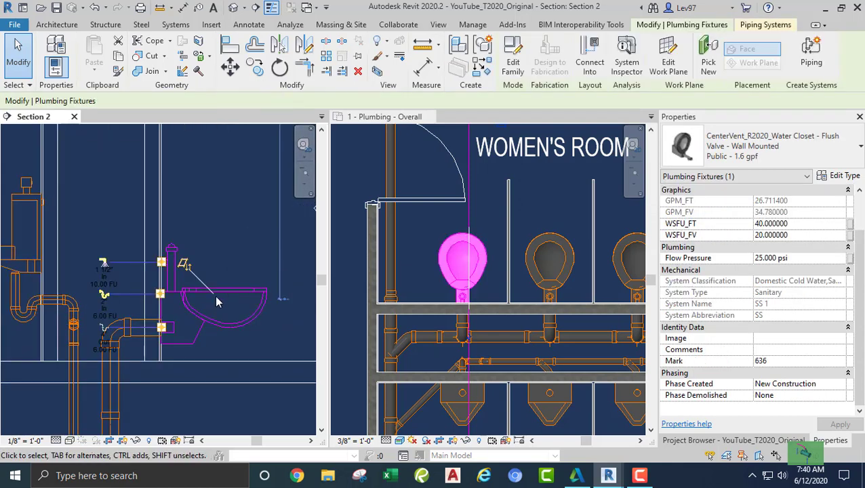
{"action": "middle_click_drag", "start_coordinate": [214, 296], "coordinate": [288, 298]}
{"action": "scroll", "coordinate": [218, 294], "scroll_direction": "up", "scroll_amount": 8}
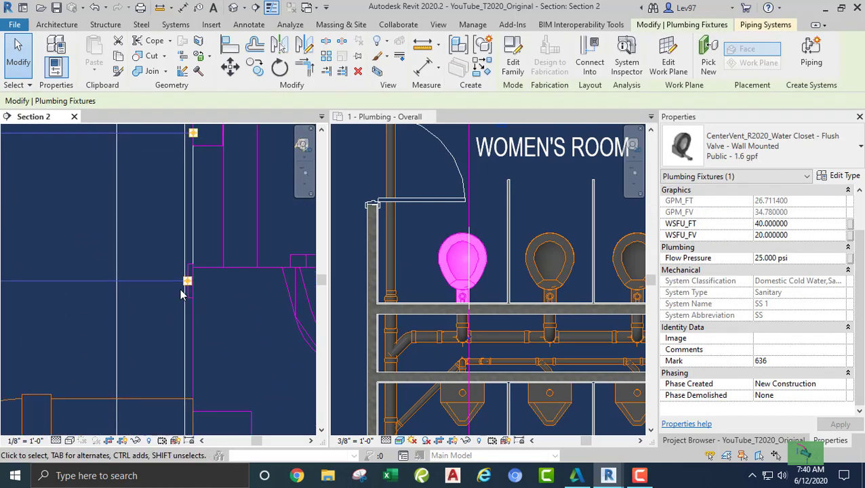
{"action": "right_click", "coordinate": [188, 283]}
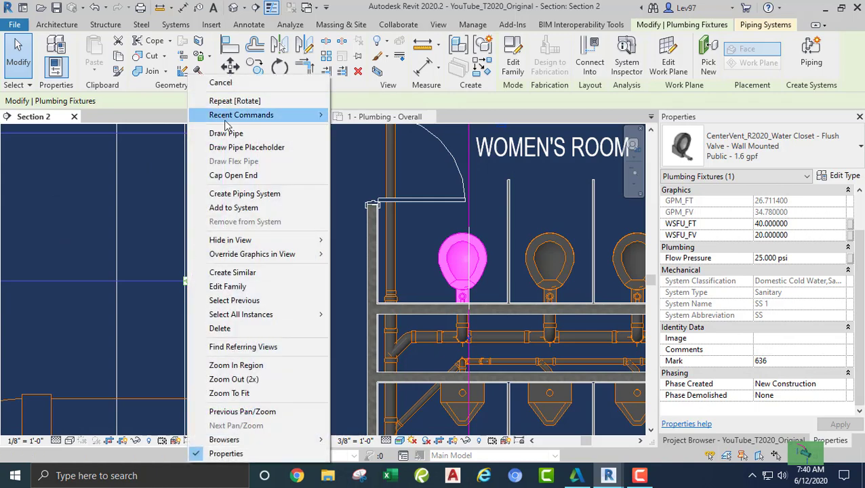
{"action": "left_click", "coordinate": [232, 142]}
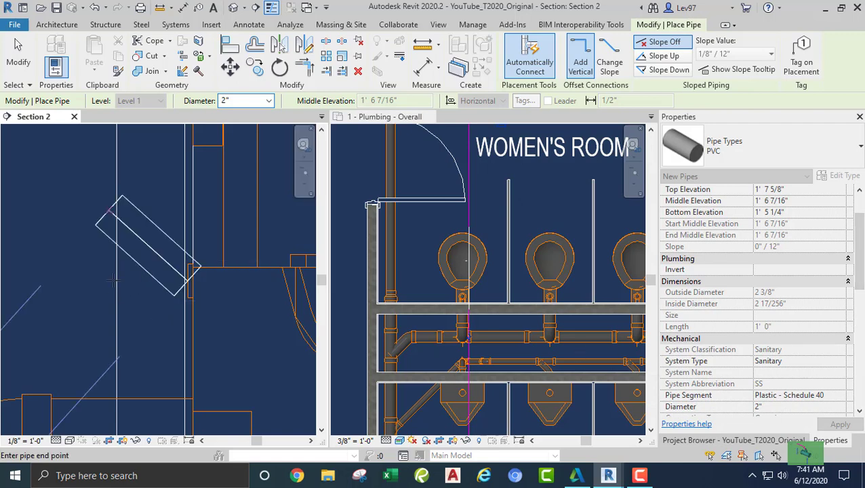
{"action": "middle_click_drag", "start_coordinate": [113, 275], "coordinate": [210, 251]}
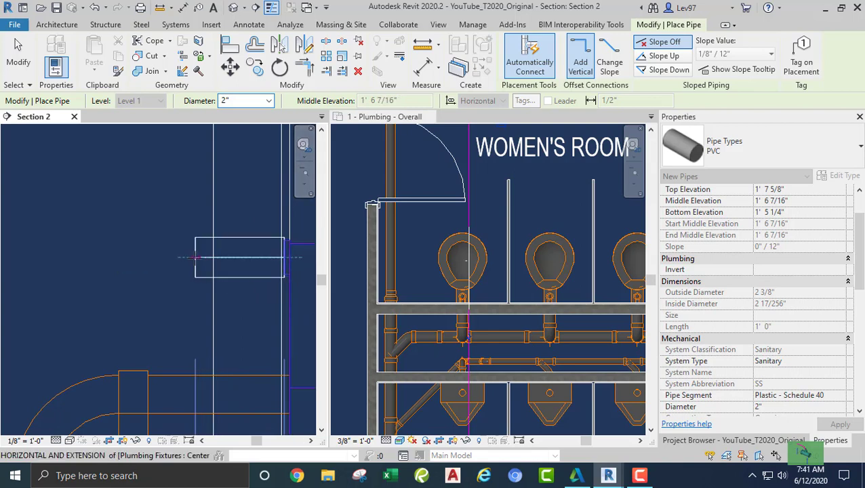
{"action": "left_click", "coordinate": [195, 257]}
{"action": "key", "text": "Escape"}
{"action": "key", "text": "Escape"}
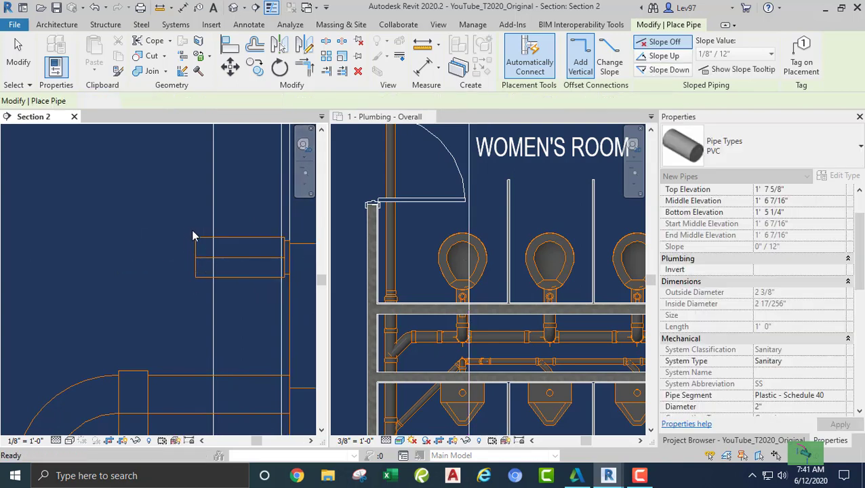
Step: Change the system type of the short 2" pipe behind the water closet to Vent_PVC
{"action": "left_click", "coordinate": [237, 241]}
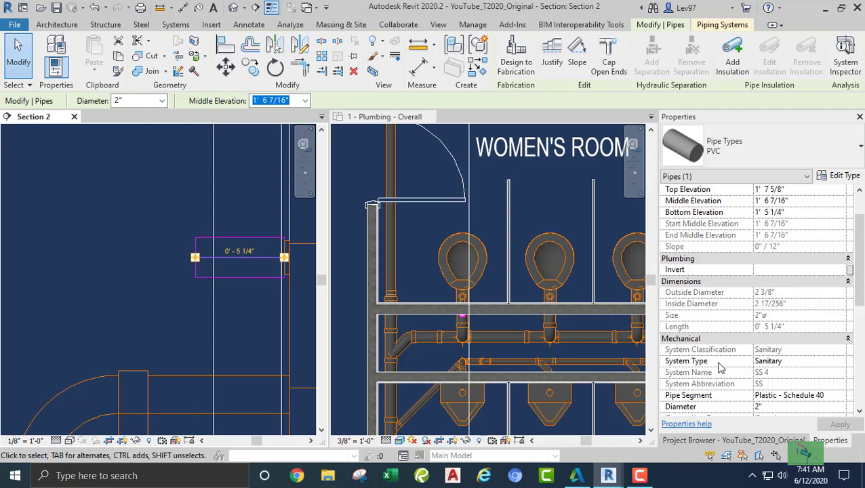
{"action": "left_click", "coordinate": [813, 362]}
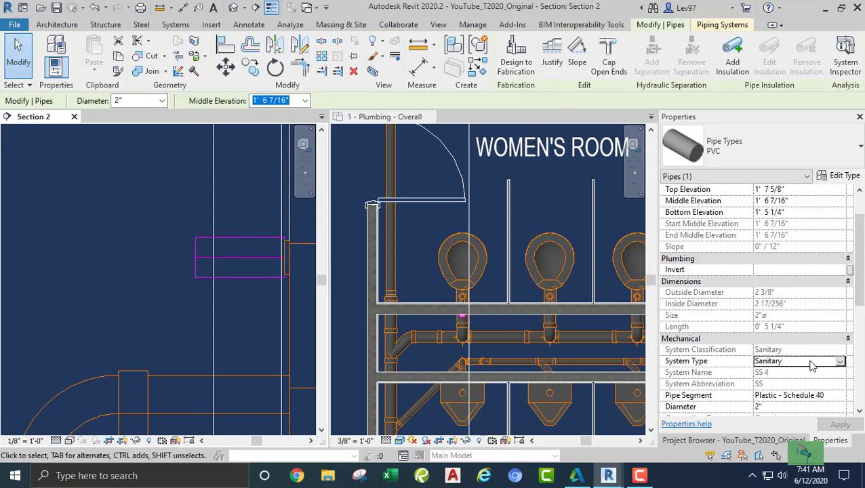
{"action": "left_click", "coordinate": [840, 361]}
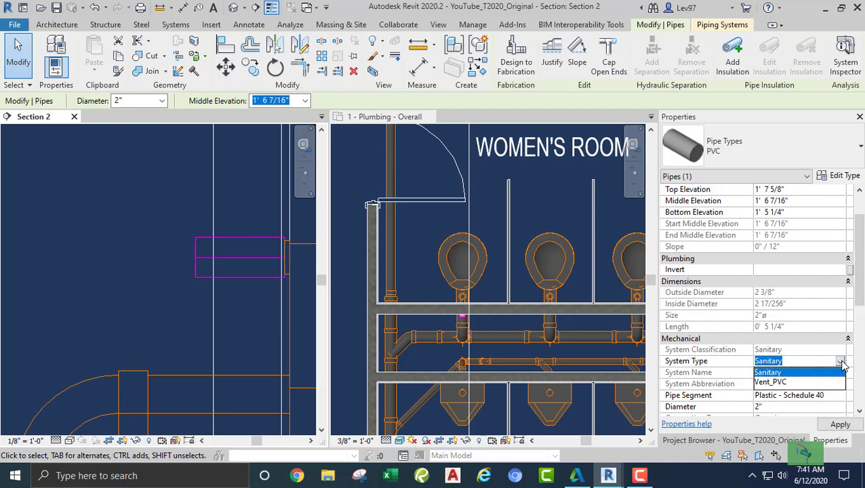
{"action": "left_click", "coordinate": [773, 382]}
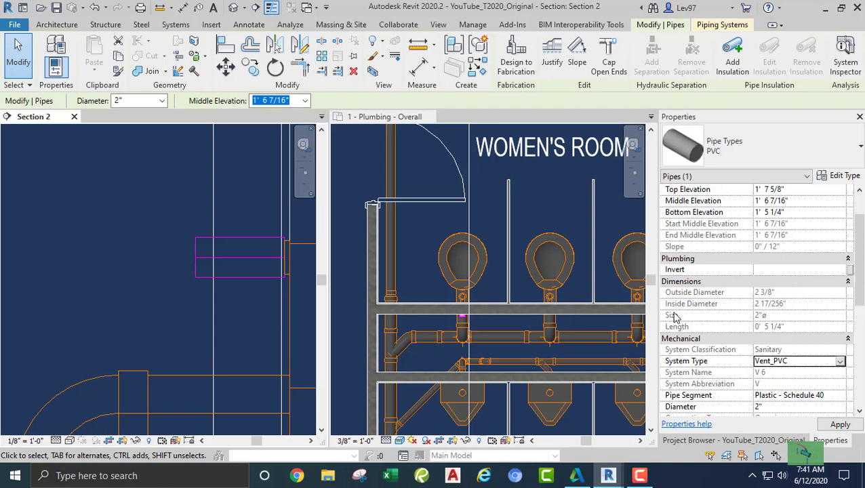
{"action": "left_click", "coordinate": [244, 317]}
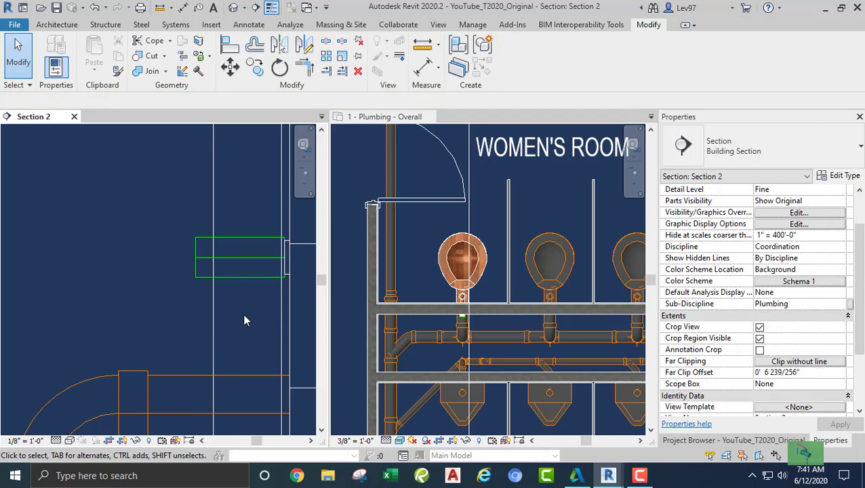
{"action": "scroll", "coordinate": [244, 315], "scroll_direction": "down", "scroll_amount": 2}
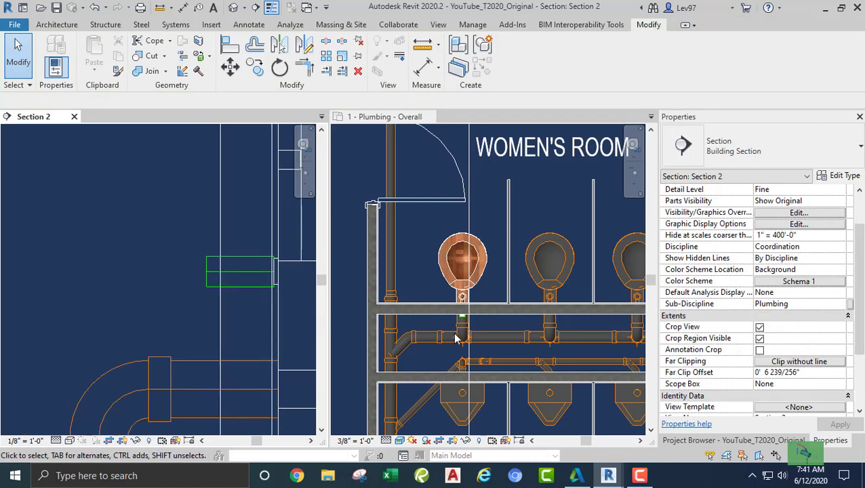
Step: Try to extend the 2" vent pipe from its open end straight to the centerline of the drain run in the plan
{"action": "scroll", "coordinate": [460, 324], "scroll_direction": "up", "scroll_amount": 4}
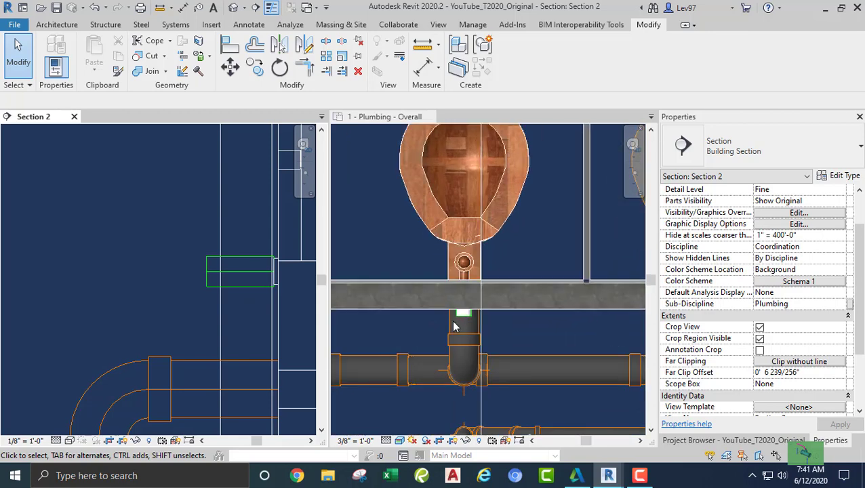
{"action": "left_click", "coordinate": [435, 329]}
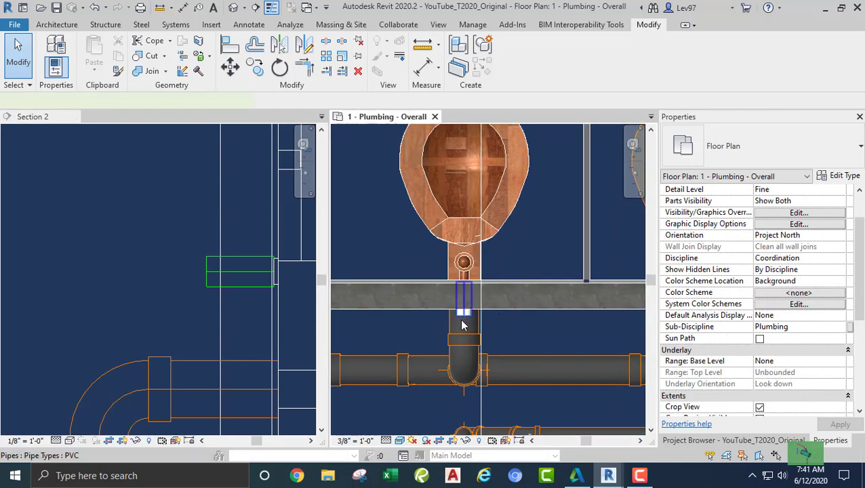
{"action": "left_click", "coordinate": [462, 325]}
{"action": "right_click", "coordinate": [466, 321]}
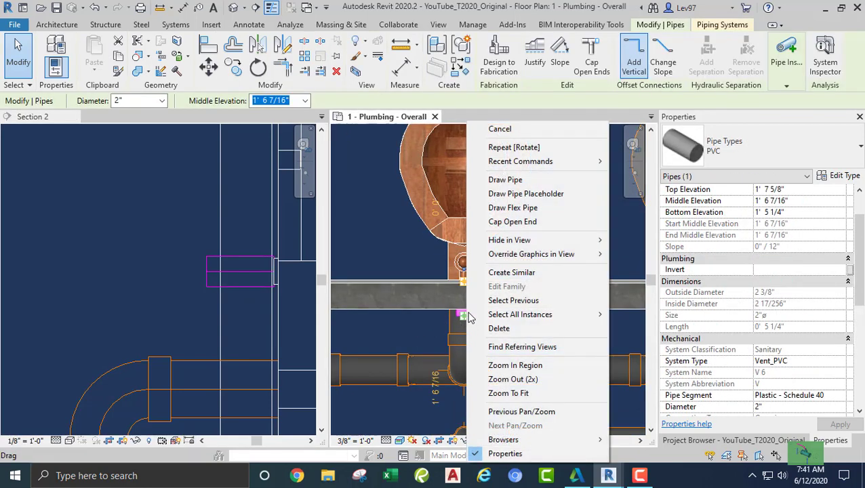
{"action": "left_click", "coordinate": [497, 178]}
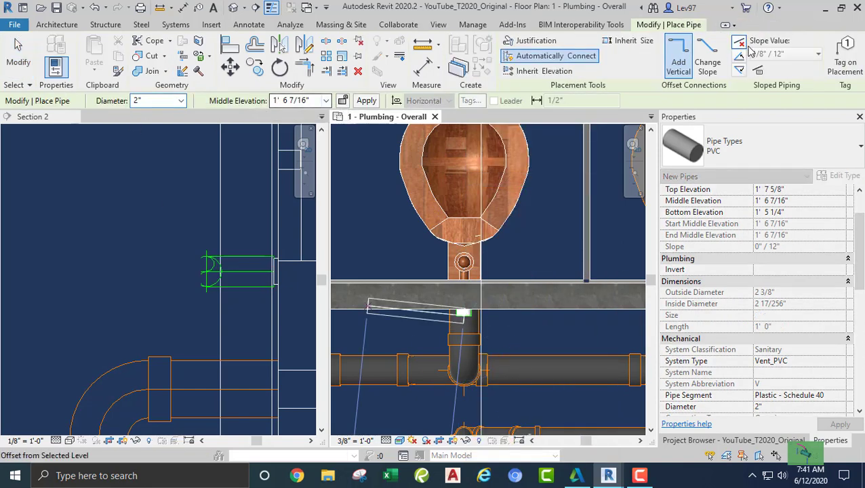
{"action": "left_click", "coordinate": [739, 70]}
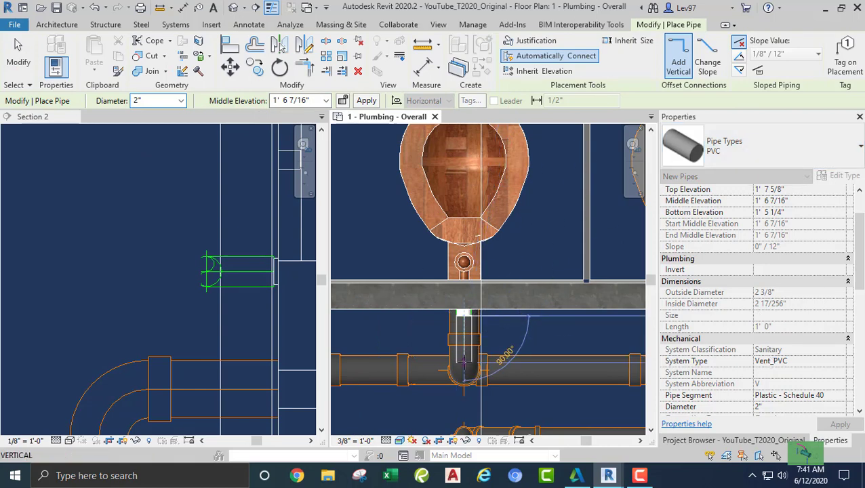
{"action": "scroll", "coordinate": [463, 362], "scroll_direction": "up", "scroll_amount": 3}
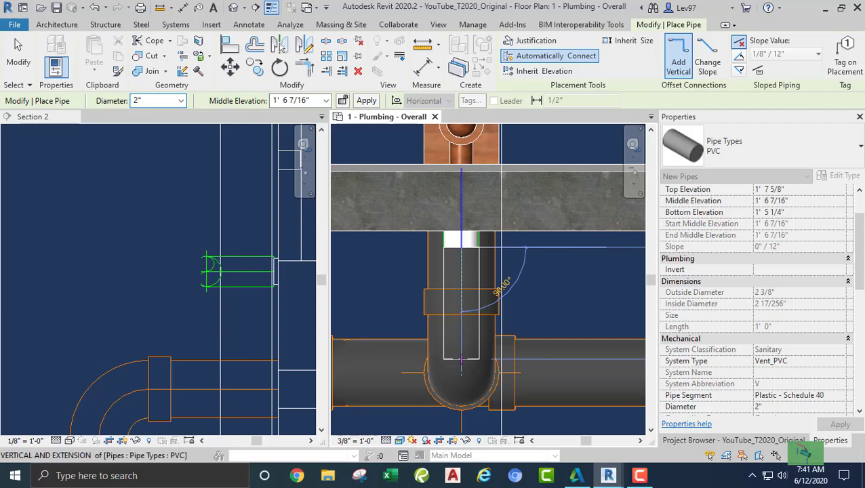
{"action": "scroll", "coordinate": [461, 356], "scroll_direction": "up", "scroll_amount": 2}
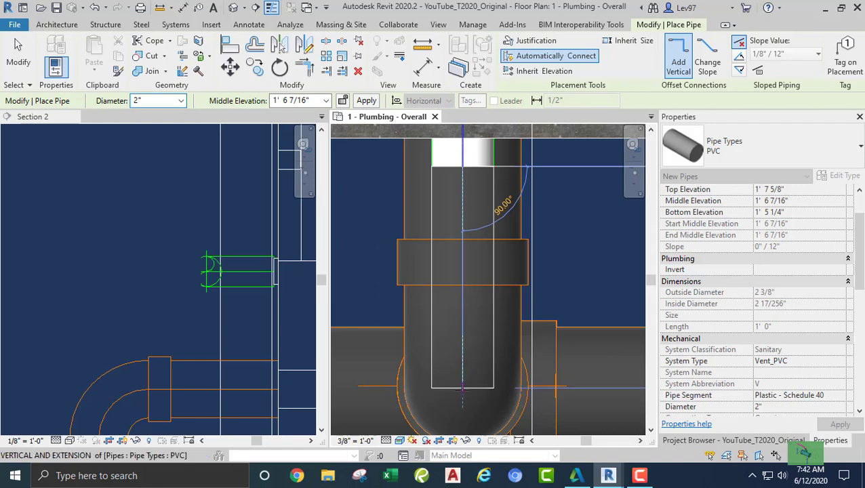
{"action": "left_click", "coordinate": [461, 385]}
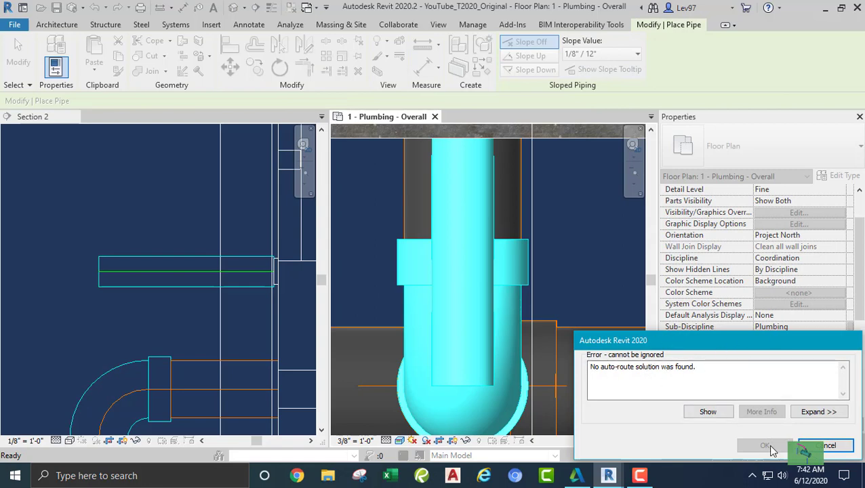
{"action": "left_click", "coordinate": [825, 445]}
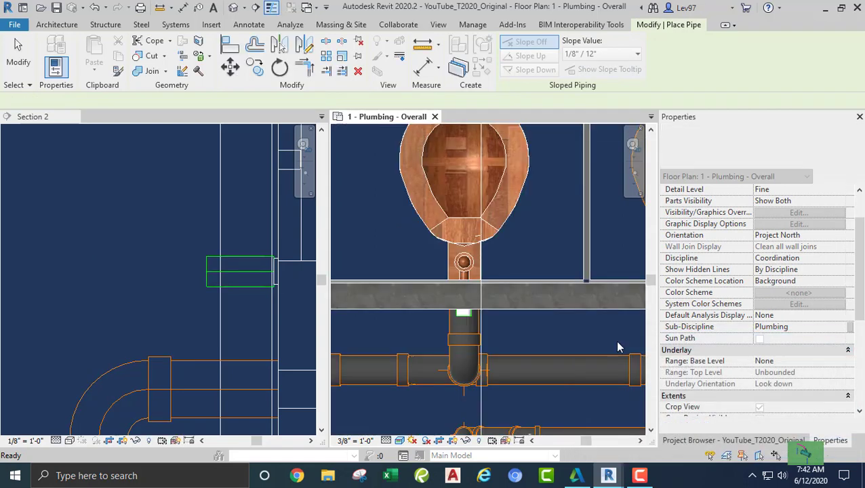
{"action": "scroll", "coordinate": [375, 238], "scroll_direction": "up", "scroll_amount": 3}
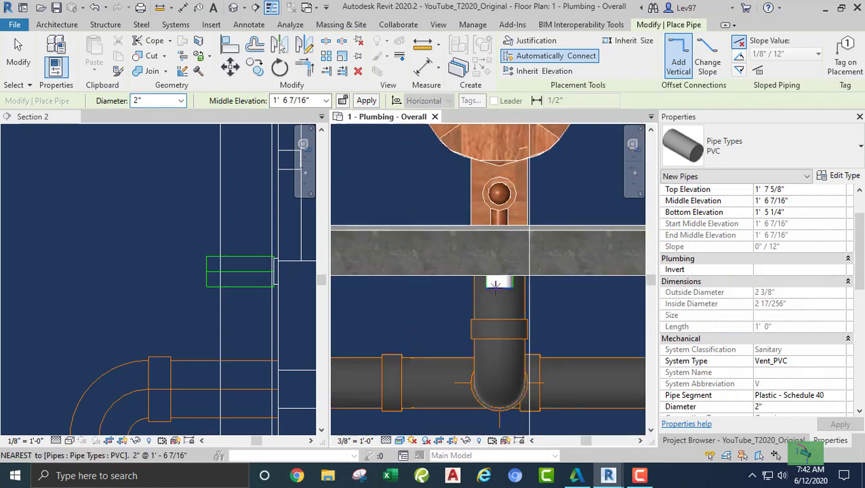
{"action": "key", "text": "Escape"}
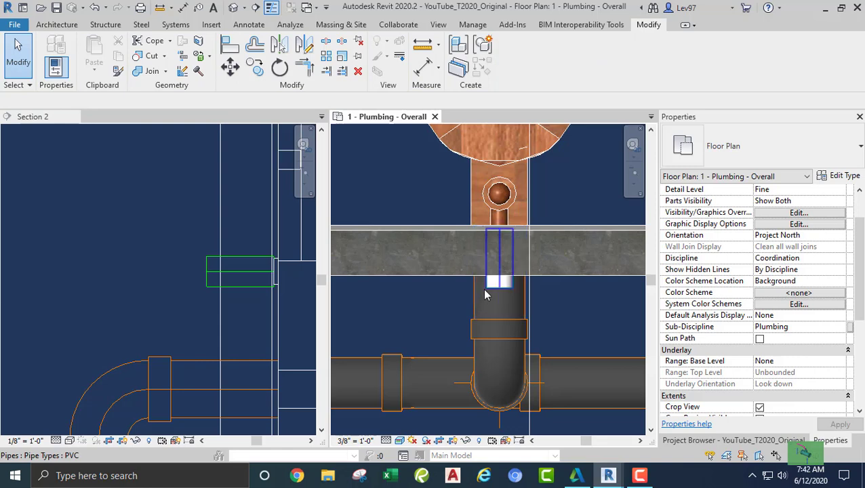
Step: Extend the 2" vent pipe in the plan straight into the chase, ending just short of the drain run's centerline
{"action": "left_click", "coordinate": [488, 295]}
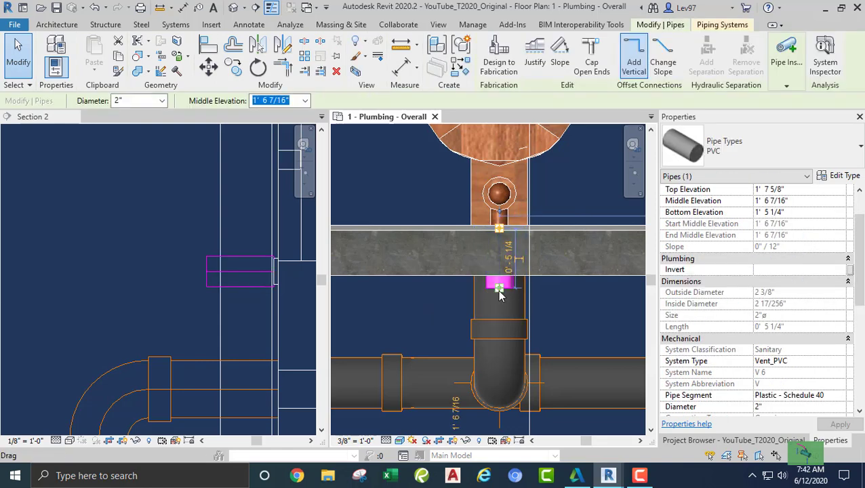
{"action": "right_click", "coordinate": [498, 290]}
{"action": "left_click", "coordinate": [543, 180]}
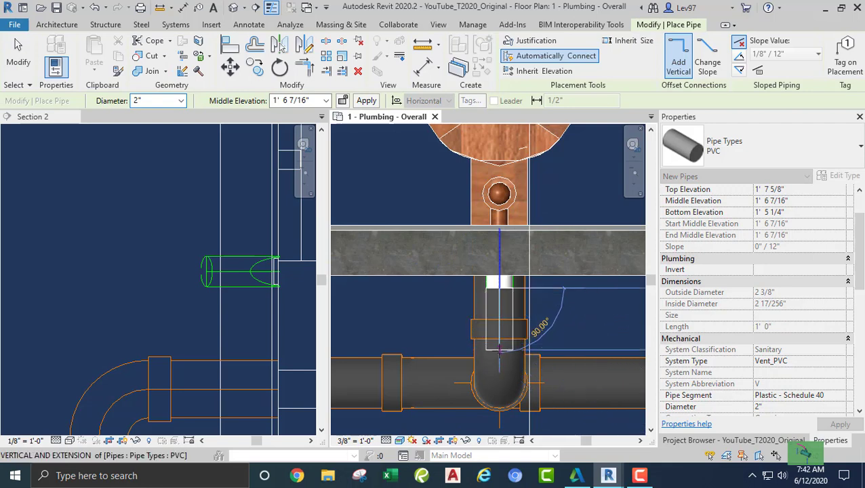
{"action": "middle_click_drag", "start_coordinate": [501, 350], "coordinate": [503, 276]}
{"action": "scroll", "coordinate": [503, 277], "scroll_direction": "up", "scroll_amount": 1}
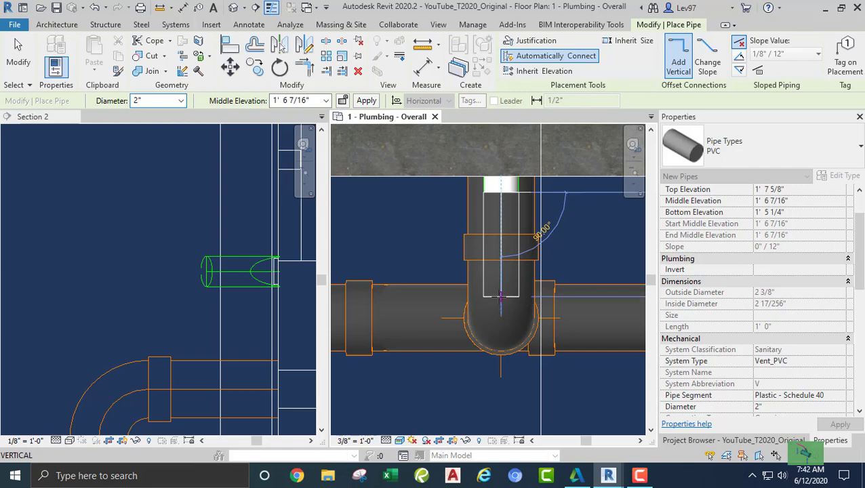
{"action": "left_click", "coordinate": [500, 297]}
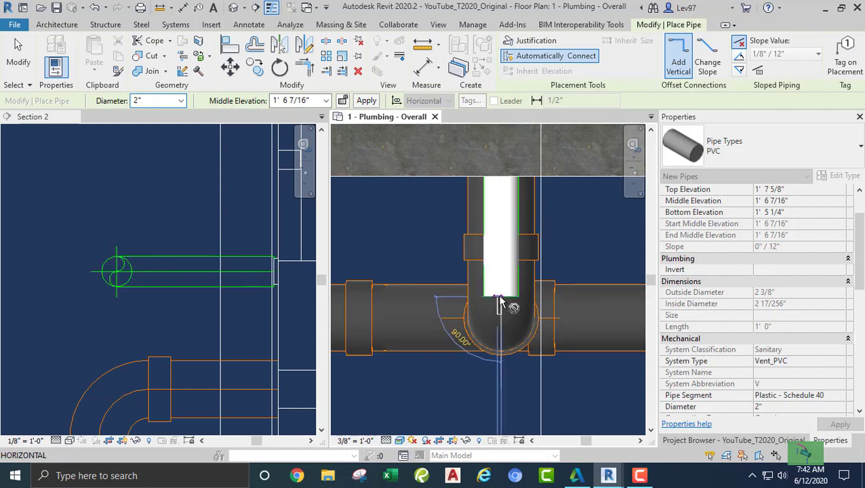
Step: Raise the first vent to 11' 0" and run it at 45° across the wall, ending between the first and second water closets
{"action": "left_click", "coordinate": [312, 100]}
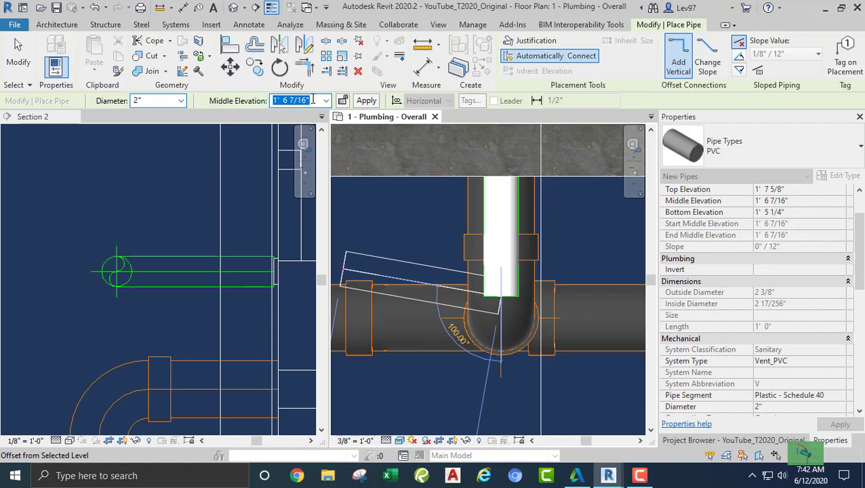
{"action": "type", "text": "11"}
{"action": "key", "text": "Return"}
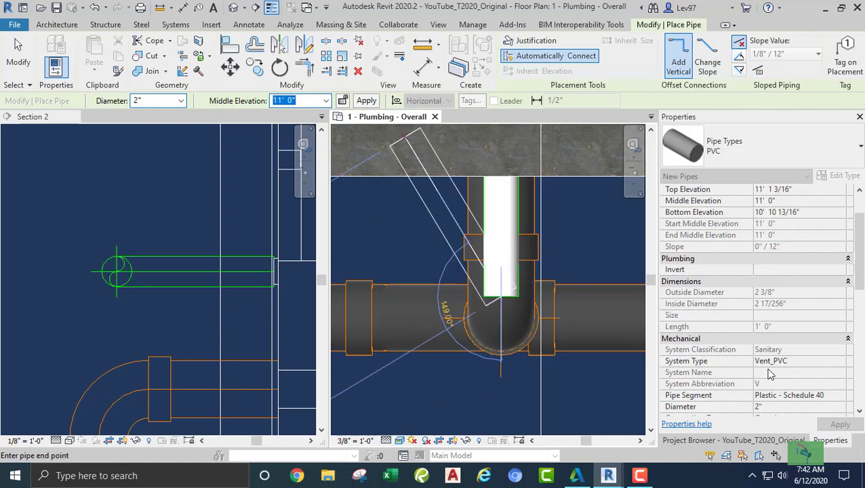
{"action": "scroll", "coordinate": [442, 327], "scroll_direction": "down", "scroll_amount": 5}
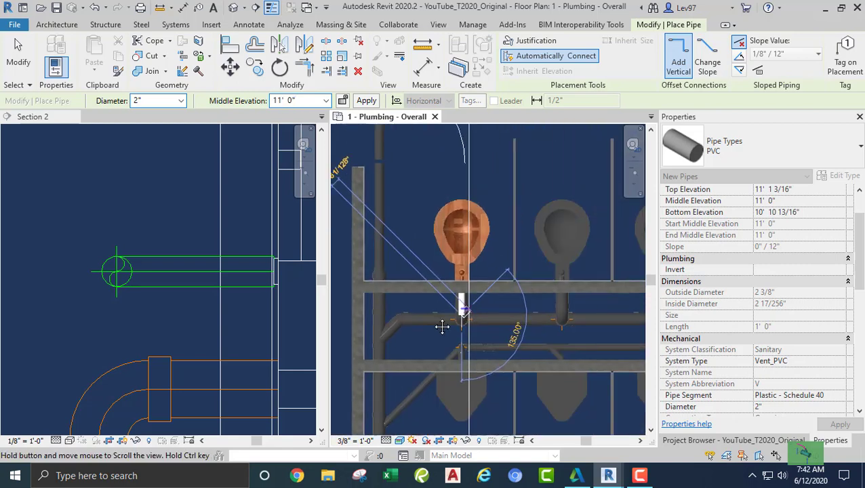
{"action": "middle_click_drag", "start_coordinate": [442, 326], "coordinate": [378, 340]}
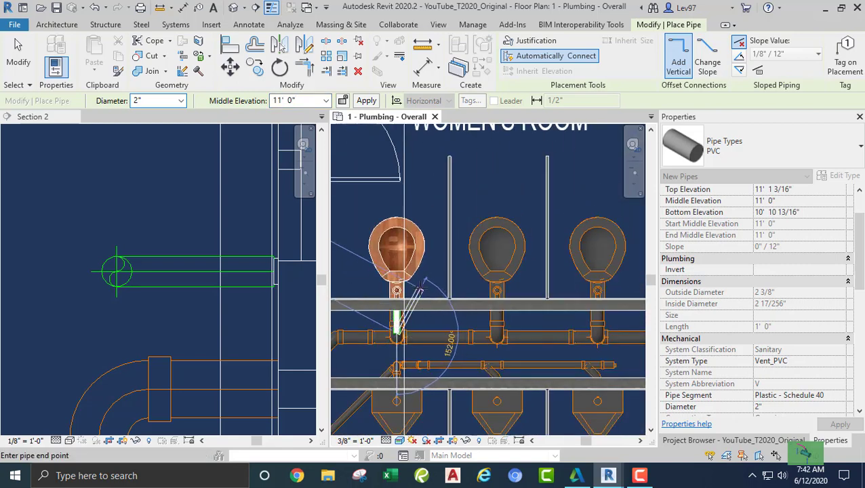
{"action": "left_click", "coordinate": [454, 274]}
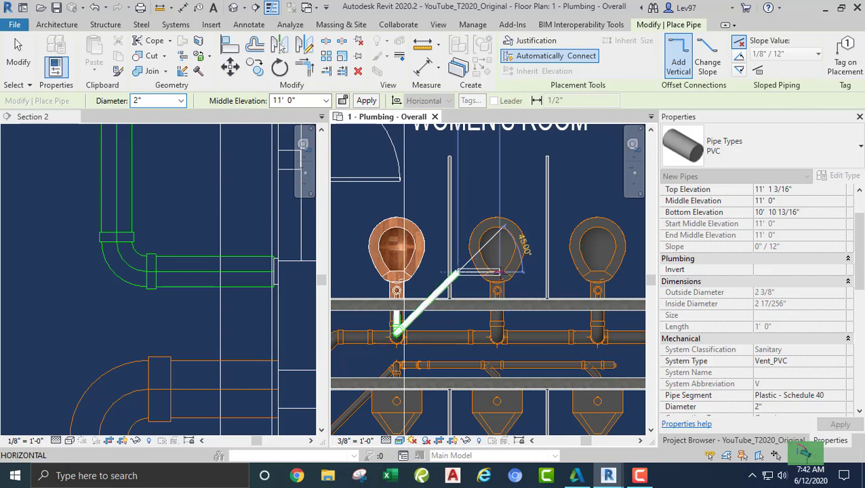
Step: Continue the 11' 0" vent main parallel to the wall, past the floor drain line and ending just before the last women's water closet
{"action": "middle_click_drag", "start_coordinate": [505, 273], "coordinate": [411, 260]}
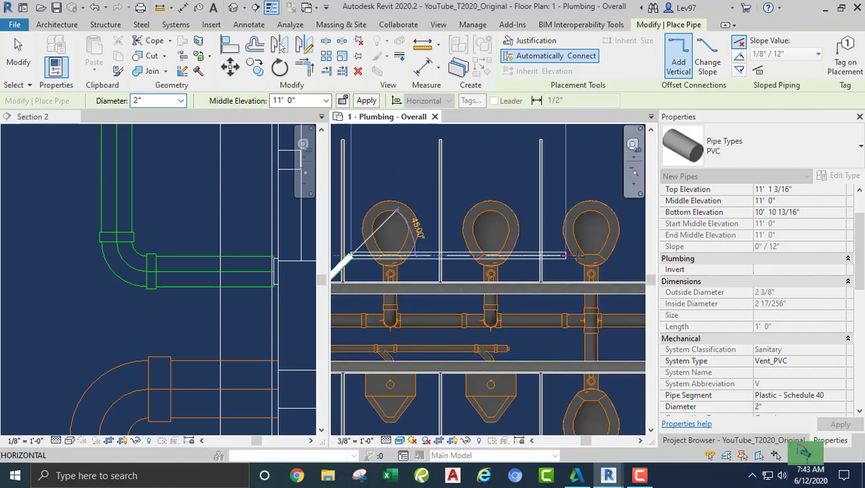
{"action": "middle_click_drag", "start_coordinate": [564, 252], "coordinate": [433, 259]}
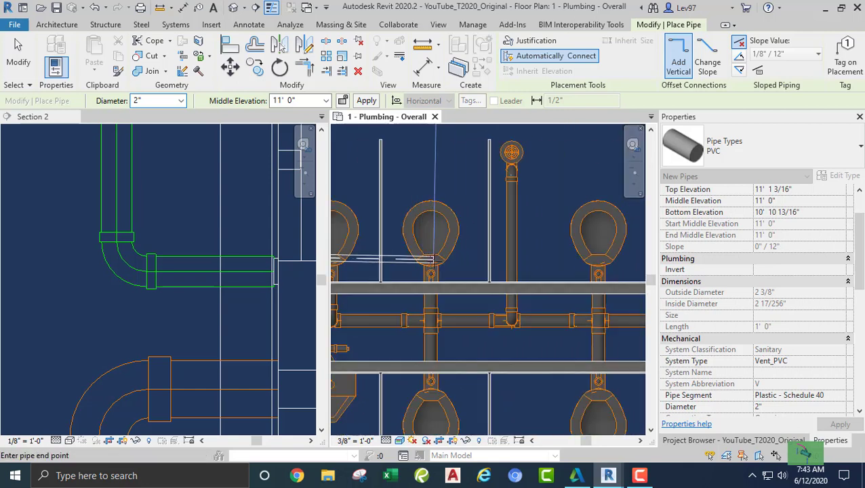
{"action": "scroll", "coordinate": [438, 257], "scroll_direction": "down", "scroll_amount": 2}
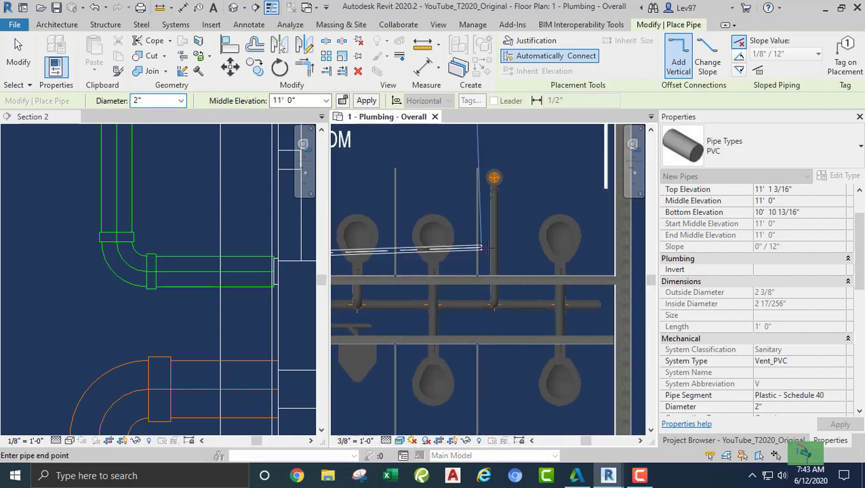
{"action": "left_click", "coordinate": [523, 256]}
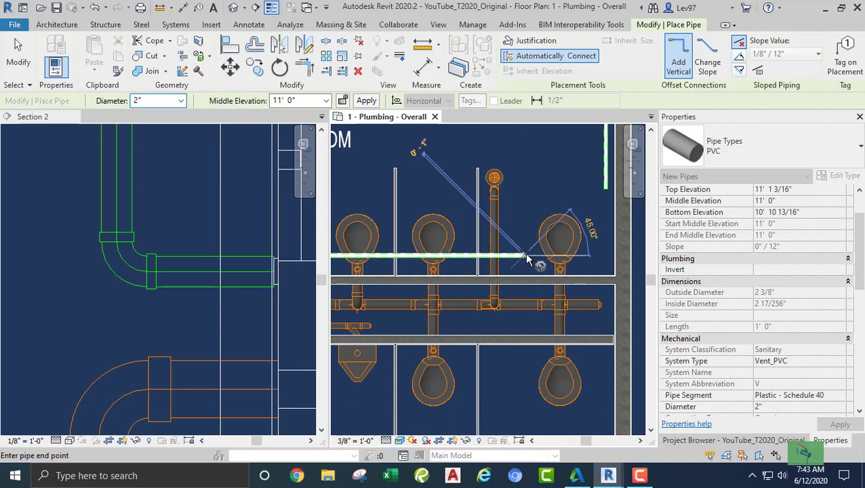
{"action": "key", "text": "Escape"}
{"action": "key", "text": "Escape"}
Step: Examine the connectors behind the second women's water closet in the plan to locate its vent connection
{"action": "middle_click_drag", "start_coordinate": [510, 258], "coordinate": [738, 245]}
{"action": "scroll", "coordinate": [525, 249], "scroll_direction": "up", "scroll_amount": 1}
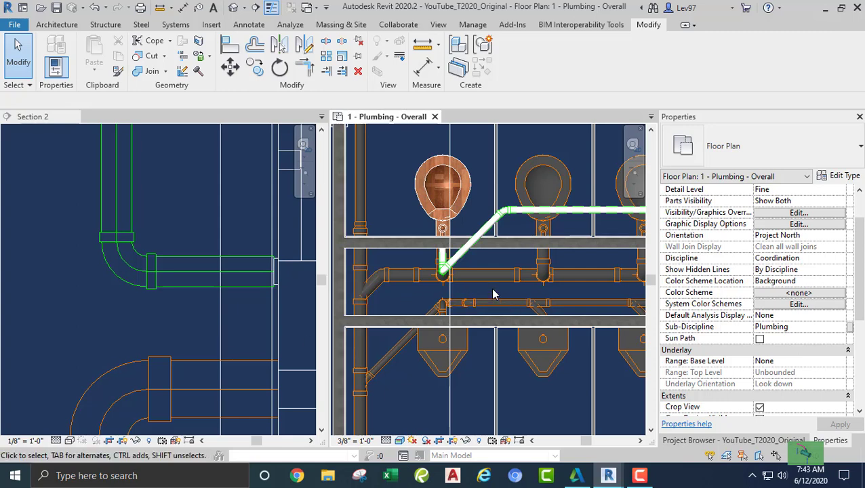
{"action": "middle_click_drag", "start_coordinate": [493, 295], "coordinate": [412, 314]}
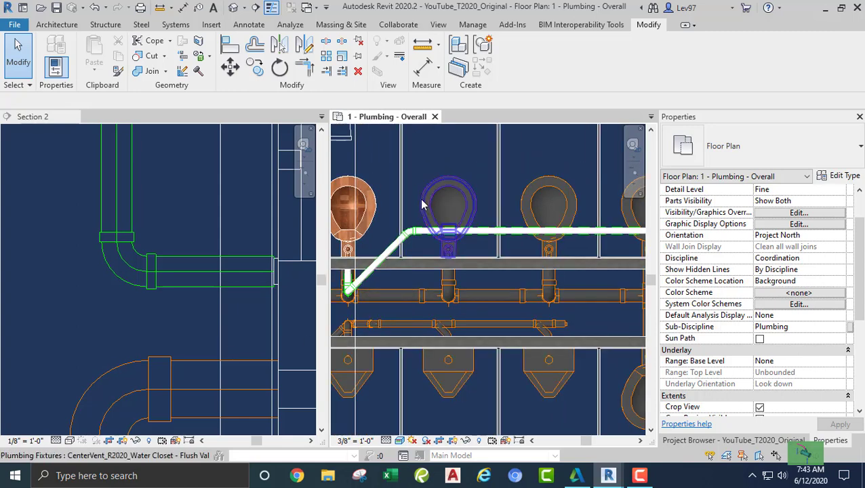
{"action": "left_click", "coordinate": [425, 206]}
{"action": "scroll", "coordinate": [444, 268], "scroll_direction": "up", "scroll_amount": 5}
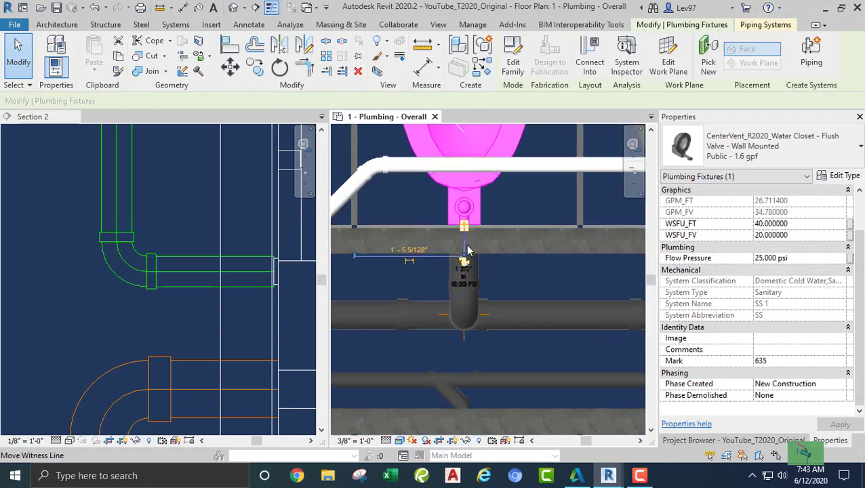
{"action": "scroll", "coordinate": [473, 236], "scroll_direction": "up", "scroll_amount": 5}
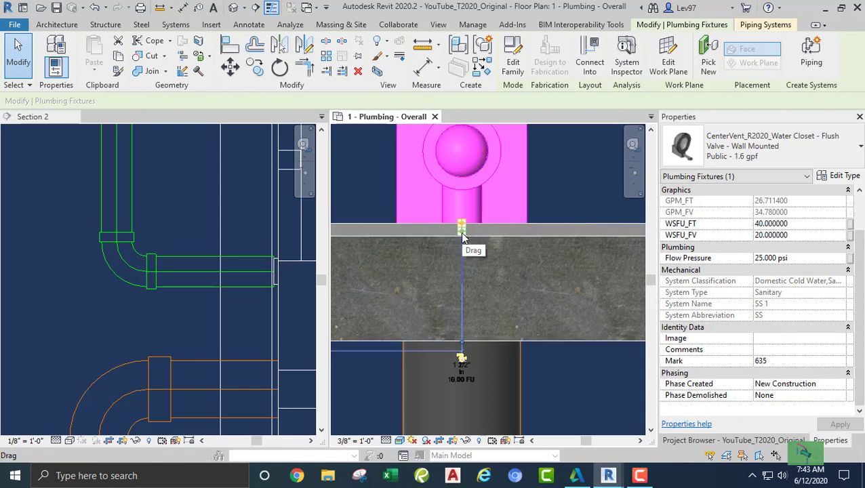
{"action": "scroll", "coordinate": [361, 216], "scroll_direction": "down", "scroll_amount": 5}
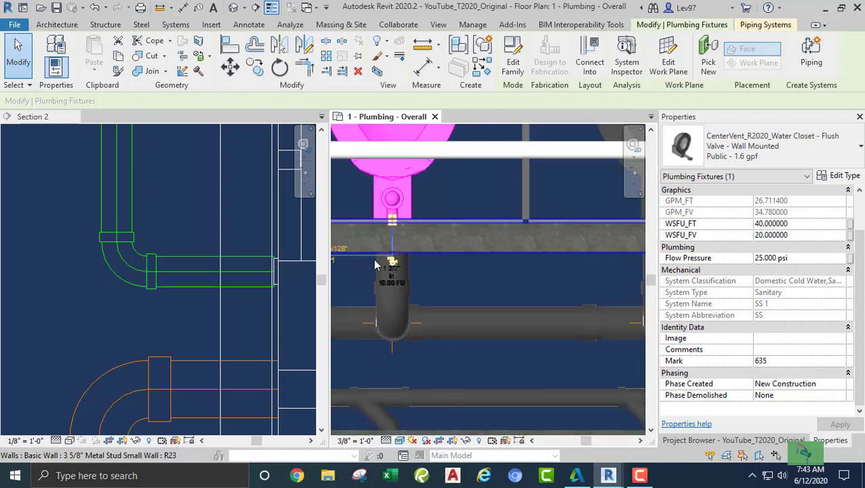
{"action": "left_click", "coordinate": [352, 274]}
{"action": "scroll", "coordinate": [352, 275], "scroll_direction": "down", "scroll_amount": 1}
{"action": "middle_click_drag", "start_coordinate": [354, 274], "coordinate": [559, 292]}
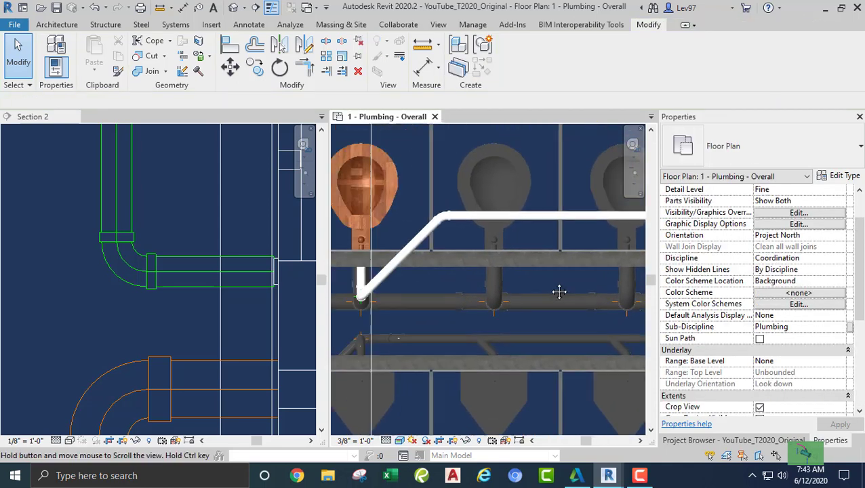
Step: Move the Section 2 line from the first to the second women's water closet and go to its view
{"action": "left_click", "coordinate": [461, 336]}
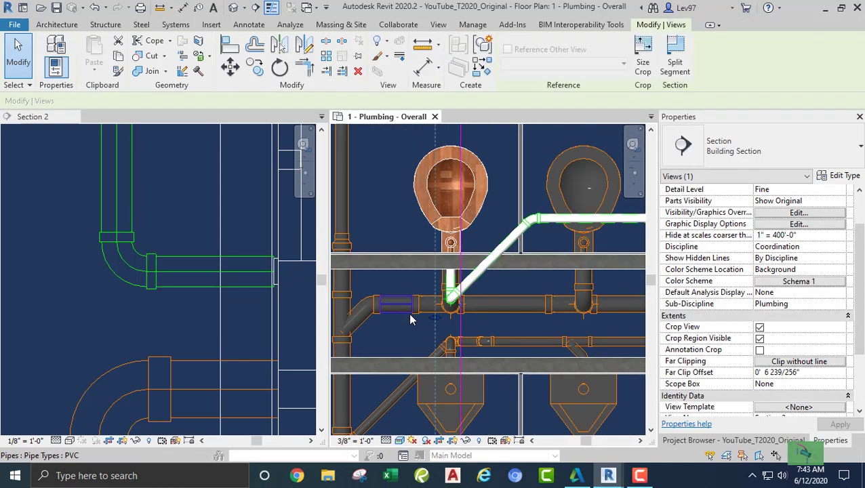
{"action": "left_click_drag", "start_coordinate": [460, 328], "coordinate": [595, 316]}
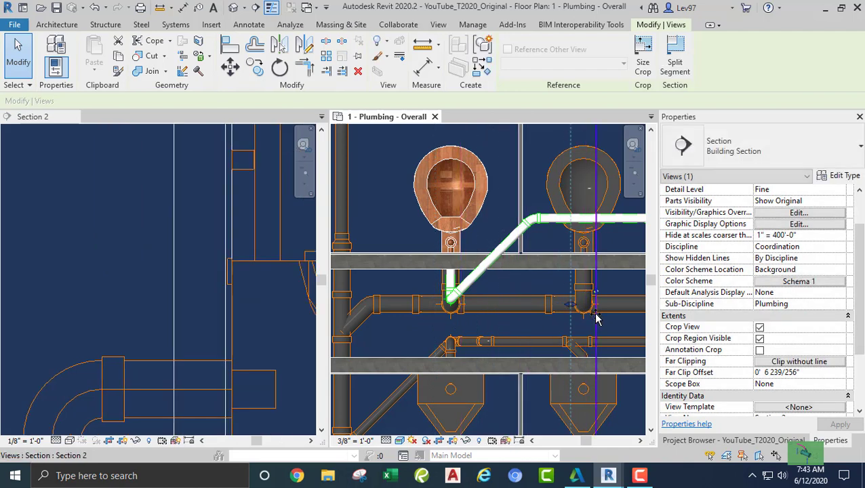
{"action": "right_click", "coordinate": [596, 134]}
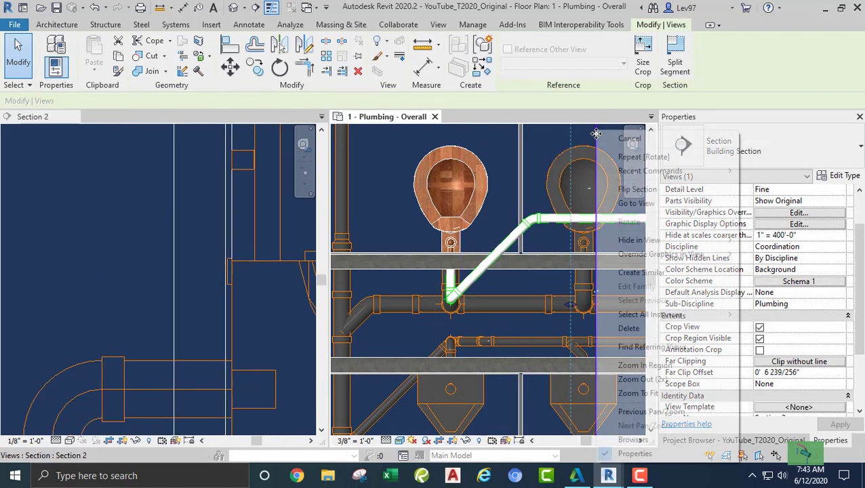
{"action": "left_click", "coordinate": [655, 204]}
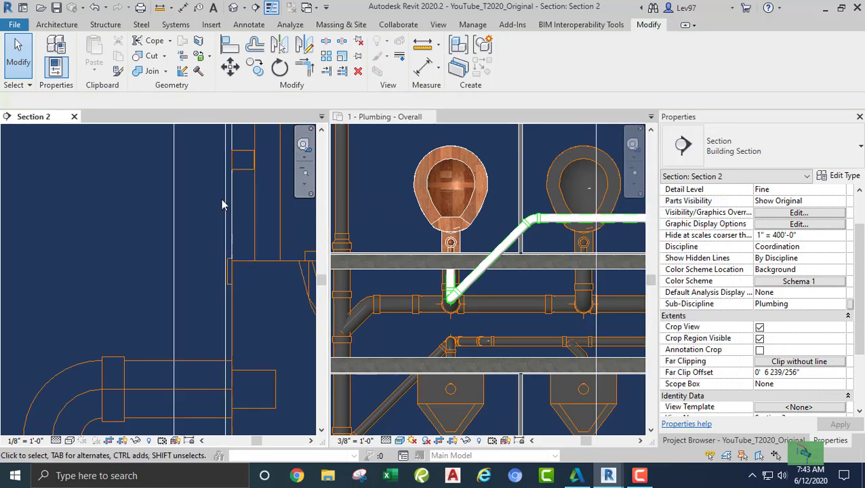
Step: Inspect the second water closet's connectors in Section 2 to compare the vent and cold water connection positions
{"action": "scroll", "coordinate": [101, 244], "scroll_direction": "down", "scroll_amount": 4}
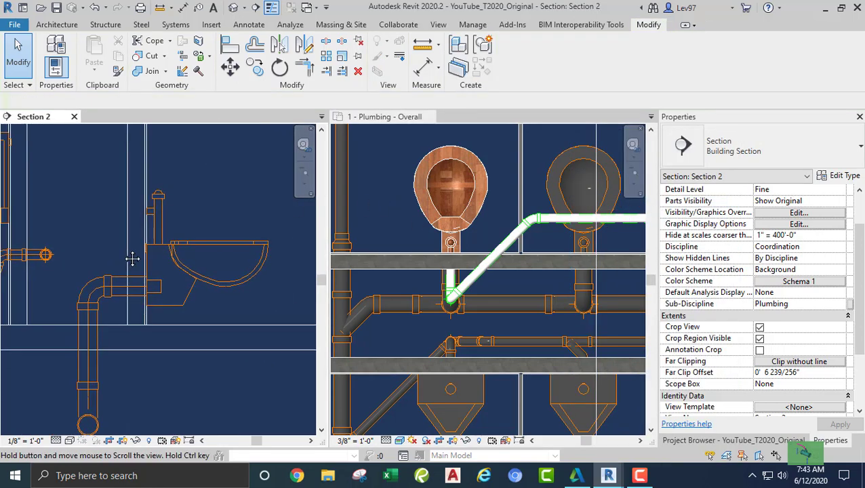
{"action": "scroll", "coordinate": [119, 219], "scroll_direction": "up", "scroll_amount": 2}
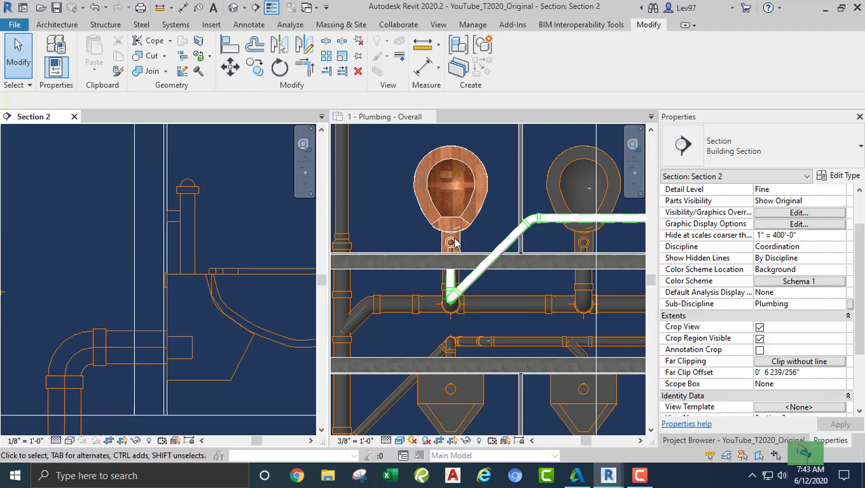
{"action": "left_click", "coordinate": [531, 191]}
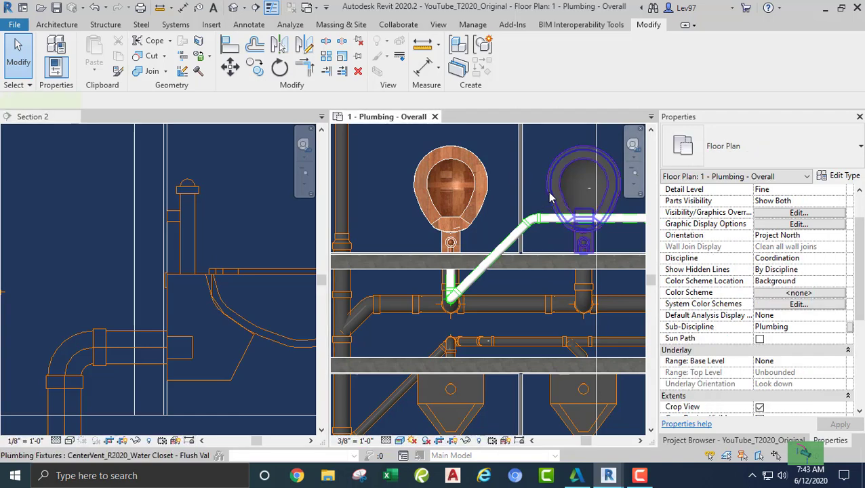
{"action": "left_click", "coordinate": [551, 197]}
{"action": "left_click", "coordinate": [254, 225]}
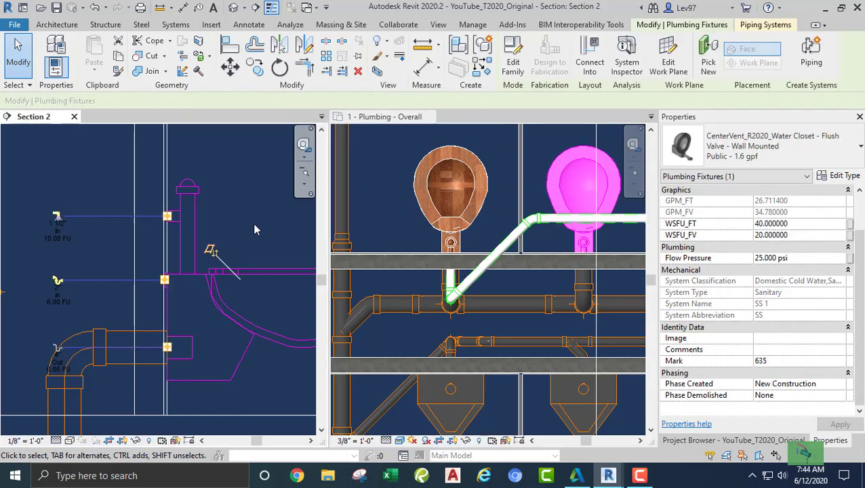
{"action": "scroll", "coordinate": [156, 332], "scroll_direction": "up", "scroll_amount": 4}
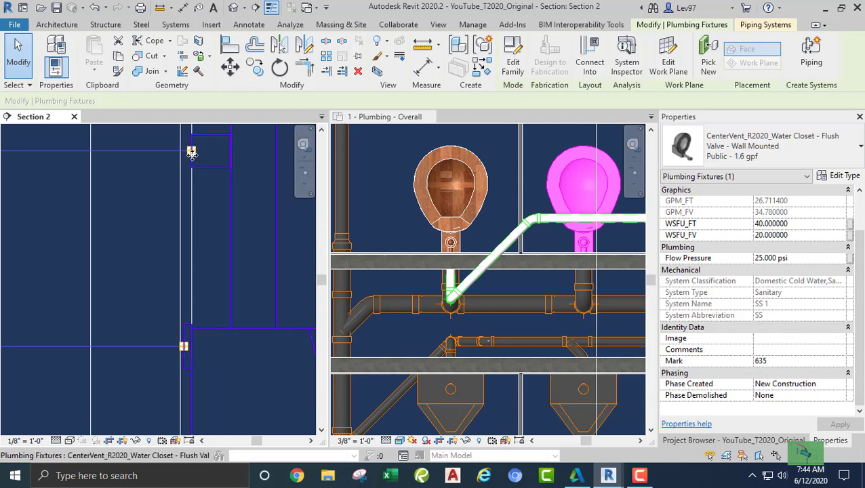
{"action": "left_click", "coordinate": [397, 231]}
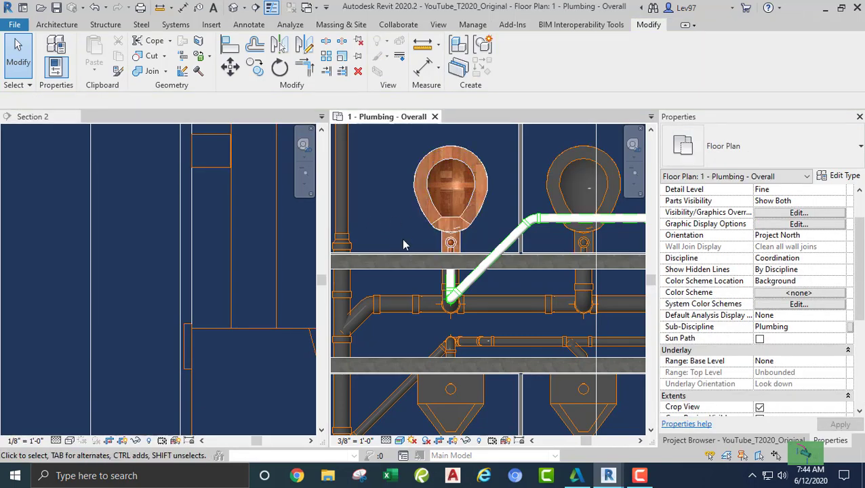
Step: Draw a 2" Vent_PVC pipe in the plan from the second water closet's vent connector into the chase, ending just short of the drain run's centerline
{"action": "middle_click_drag", "start_coordinate": [404, 243], "coordinate": [368, 229]}
{"action": "middle_click_drag", "start_coordinate": [521, 226], "coordinate": [481, 219]}
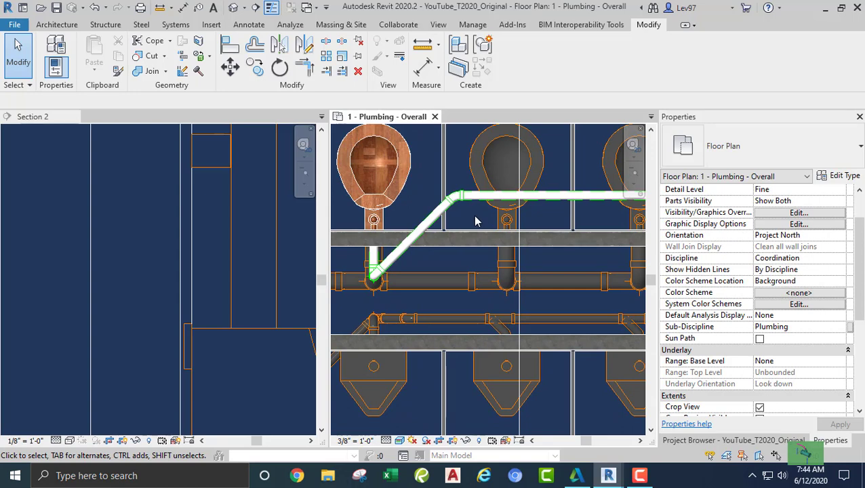
{"action": "middle_click_drag", "start_coordinate": [475, 222], "coordinate": [435, 215]}
{"action": "left_click", "coordinate": [464, 231]}
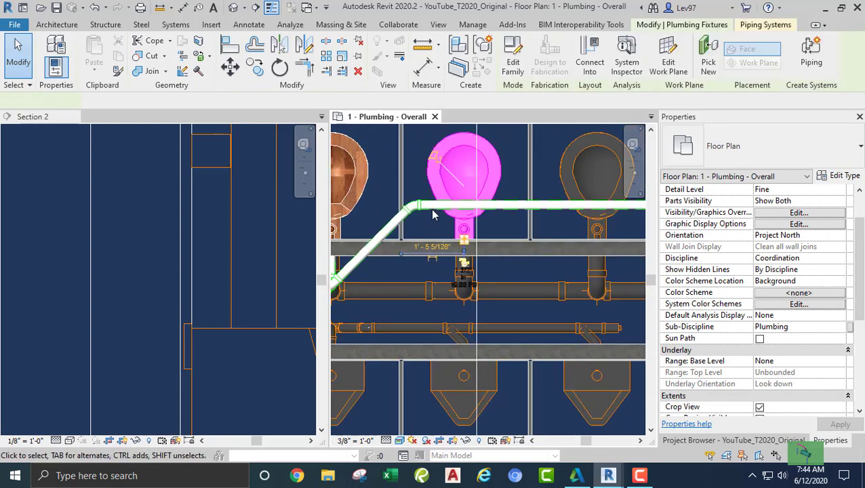
{"action": "scroll", "coordinate": [466, 257], "scroll_direction": "up", "scroll_amount": 2}
{"action": "scroll", "coordinate": [466, 256], "scroll_direction": "up", "scroll_amount": 3}
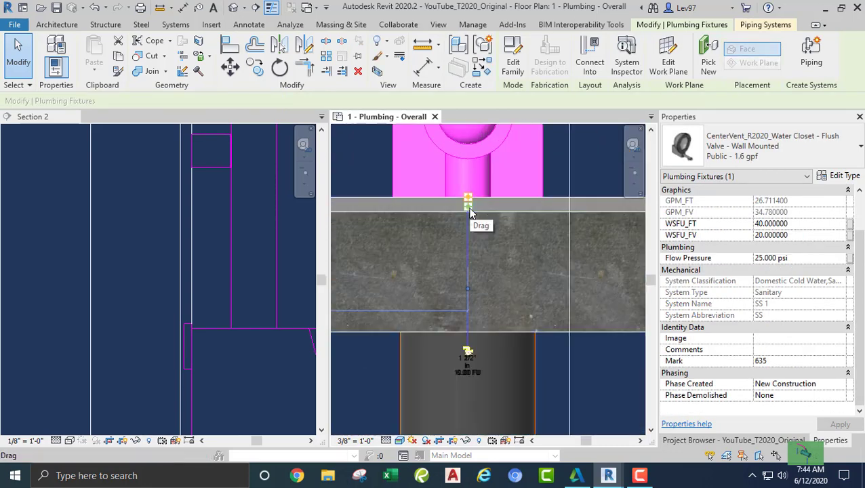
{"action": "right_click", "coordinate": [470, 211]}
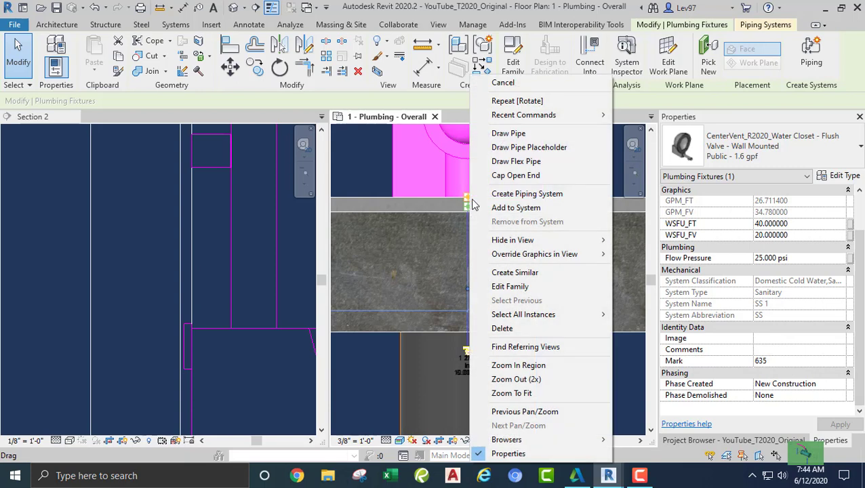
{"action": "left_click", "coordinate": [513, 134]}
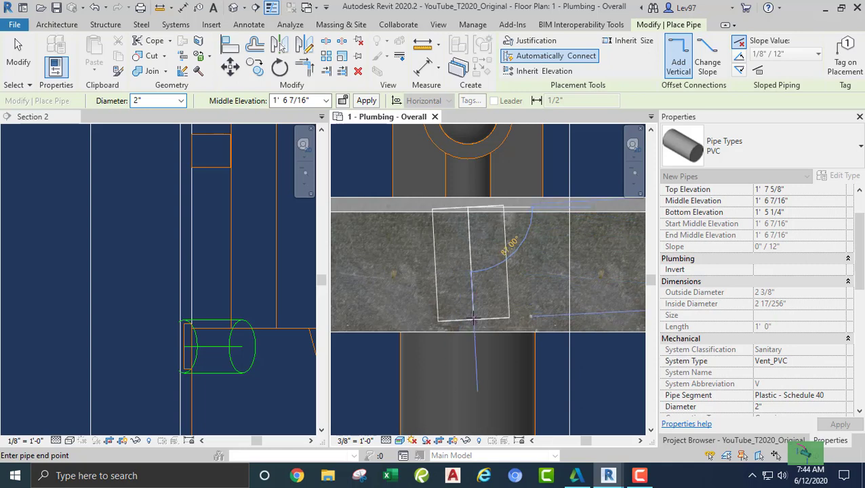
{"action": "middle_click_drag", "start_coordinate": [473, 318], "coordinate": [486, 215]}
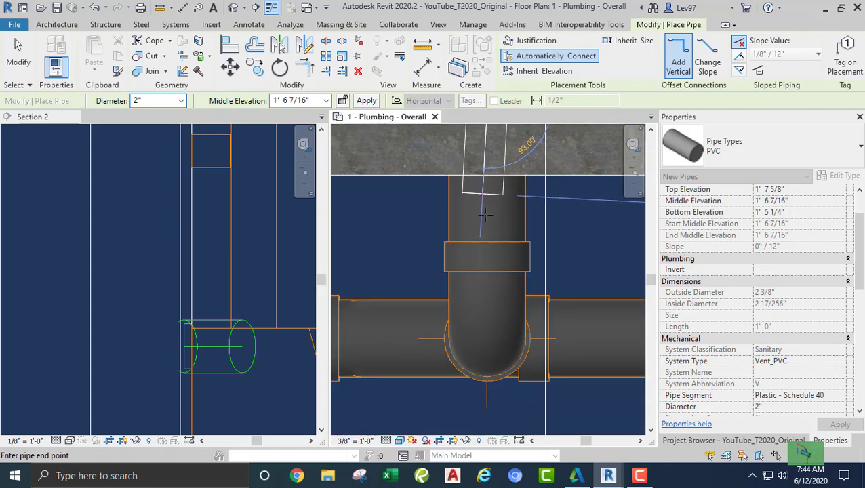
{"action": "left_click", "coordinate": [487, 312]}
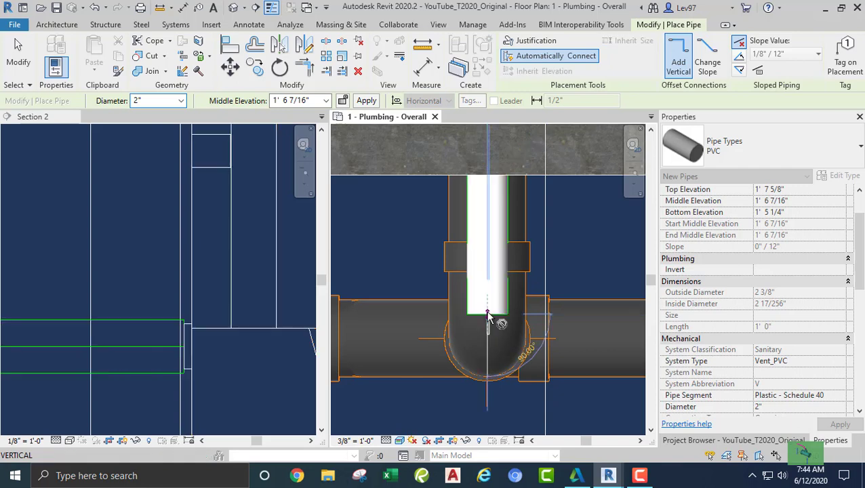
Step: Raise the second water closet's vent to a middle elevation of 11' 0" and draw a diagonal run about 1' 7" long, stopping short of the vent main
{"action": "left_click", "coordinate": [315, 99]}
{"action": "type", "text": "11"}
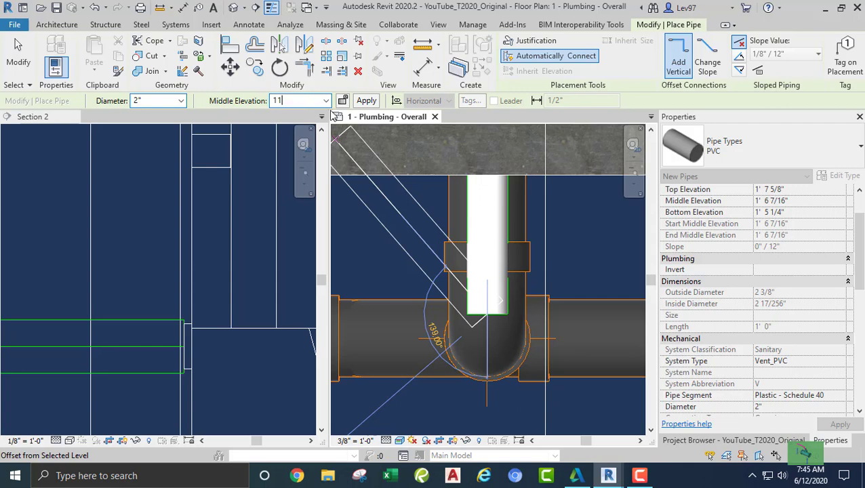
{"action": "key", "text": "Return"}
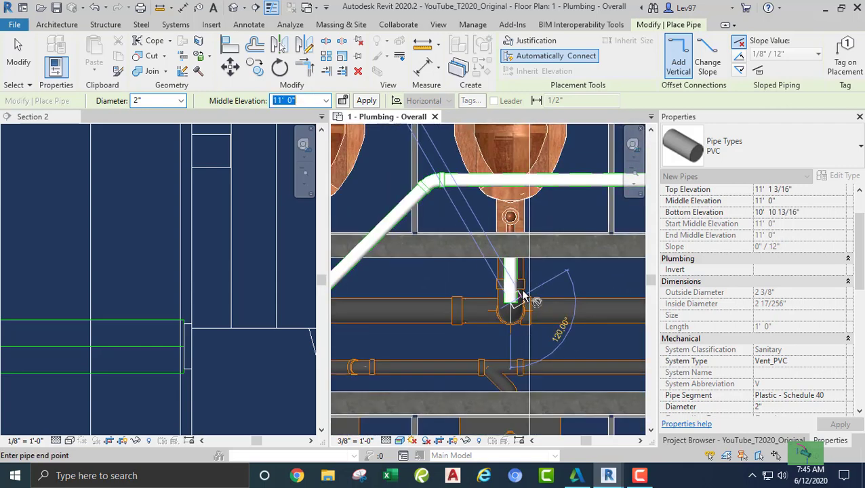
{"action": "scroll", "coordinate": [512, 295], "scroll_direction": "up", "scroll_amount": 2}
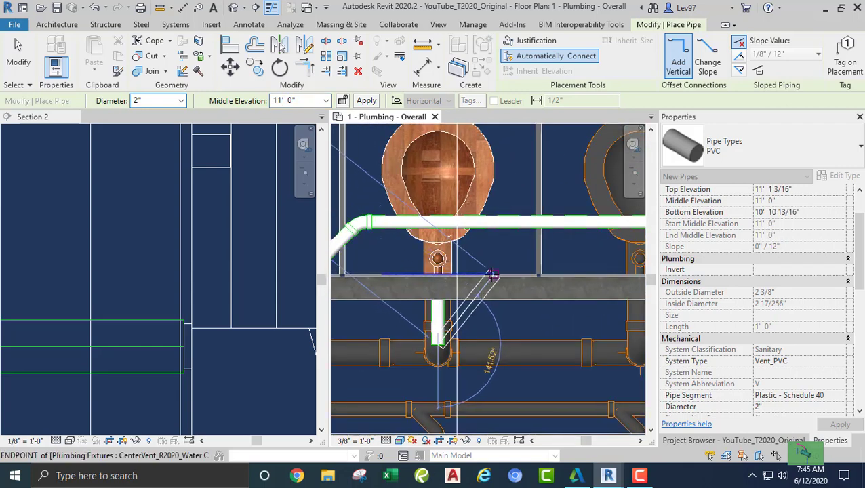
{"action": "left_click", "coordinate": [524, 256]}
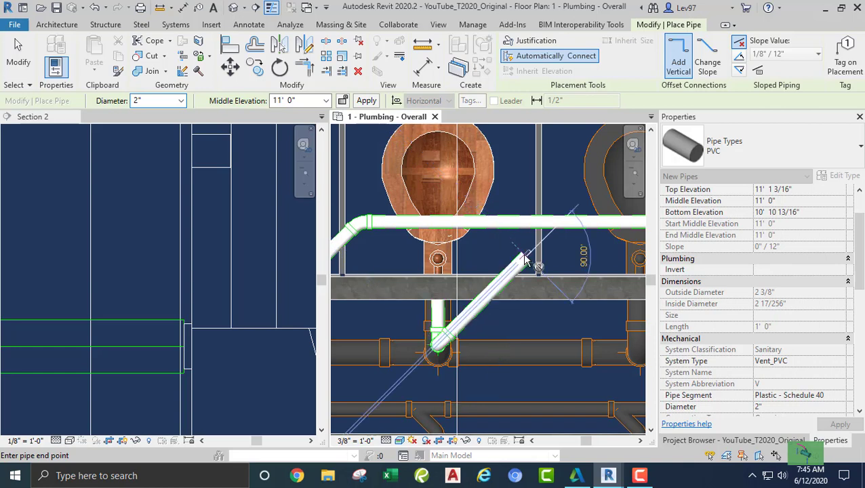
{"action": "key", "text": "Escape"}
{"action": "key", "text": "Escape"}
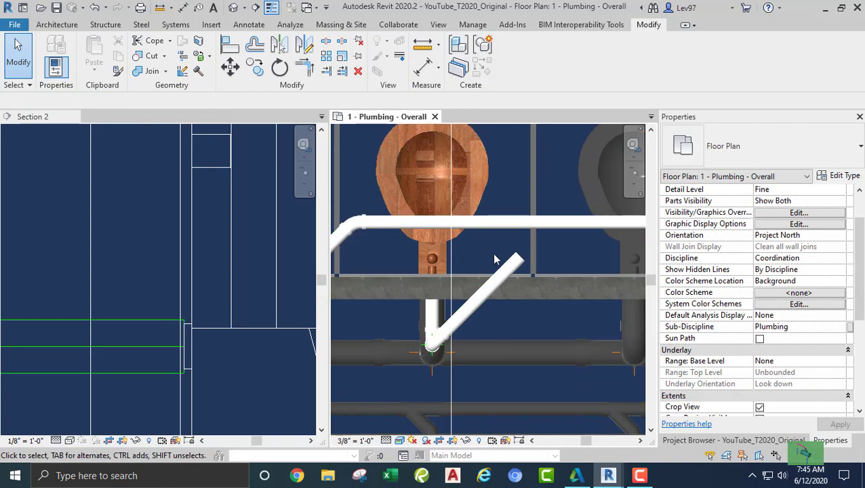
Step: Review the PVC pipe type's routing preferences from the diagonal vent pipe, leaving them without changes
{"action": "left_click", "coordinate": [512, 268]}
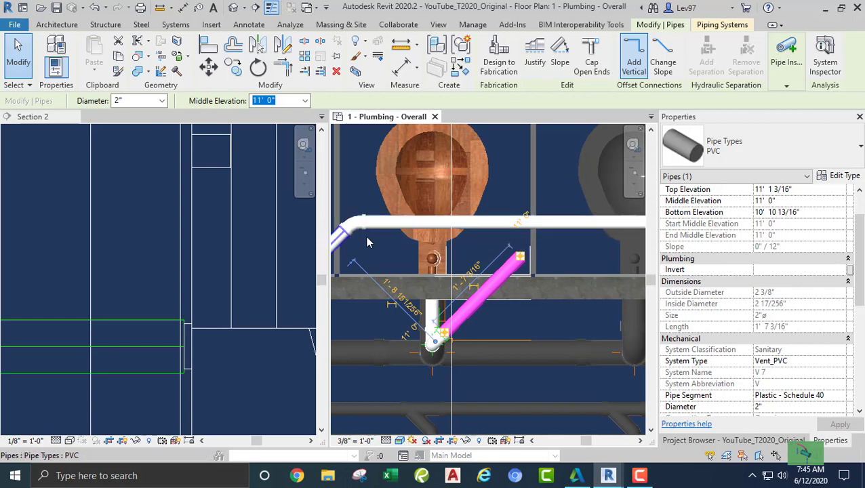
{"action": "middle_click_drag", "start_coordinate": [407, 251], "coordinate": [360, 257]}
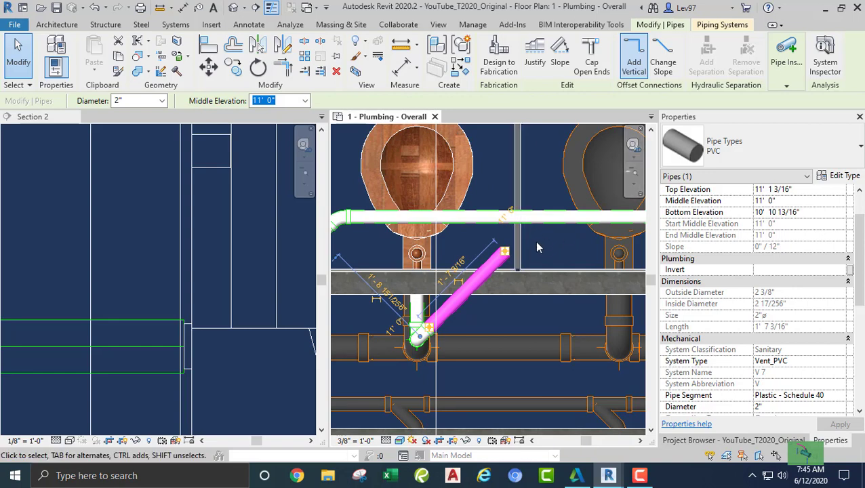
{"action": "key", "text": "Escape"}
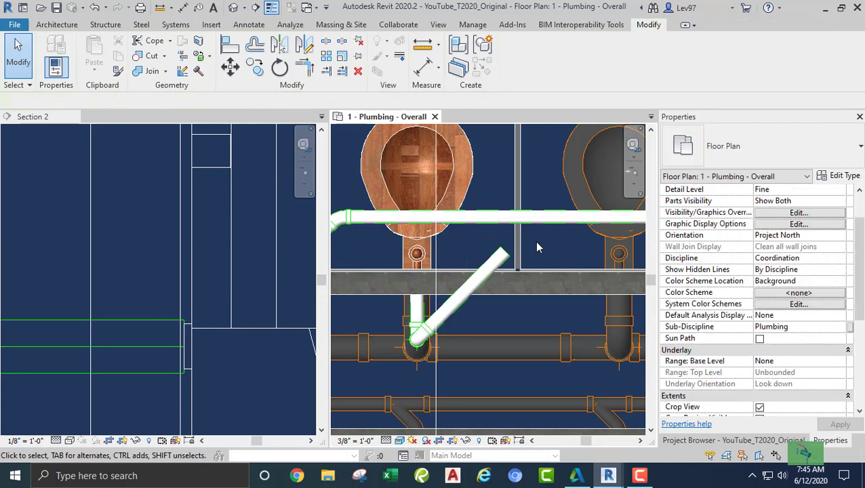
{"action": "left_click", "coordinate": [498, 267]}
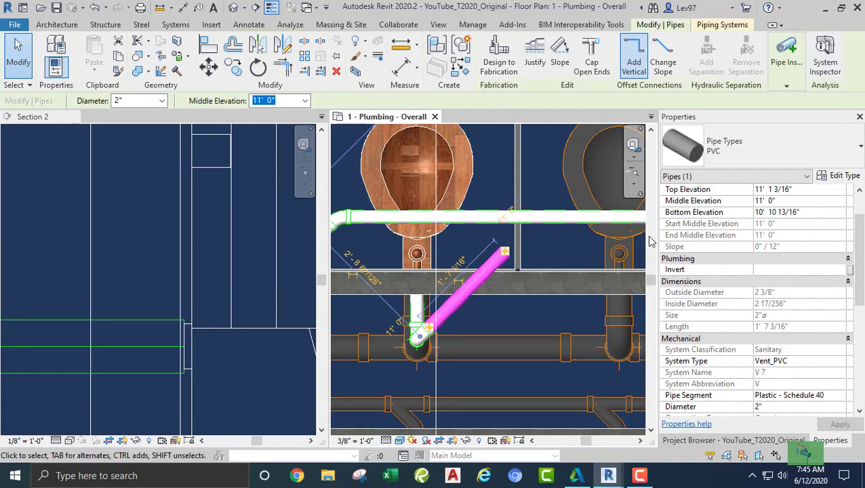
{"action": "left_click", "coordinate": [843, 177]}
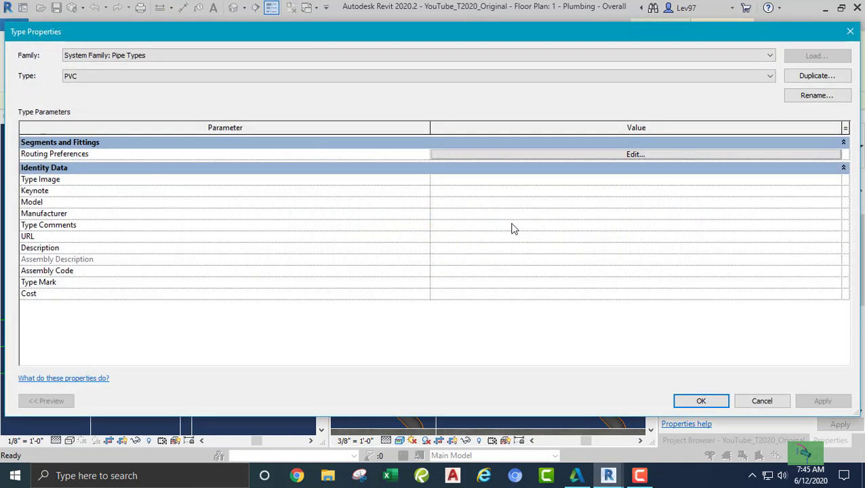
{"action": "left_click", "coordinate": [532, 156]}
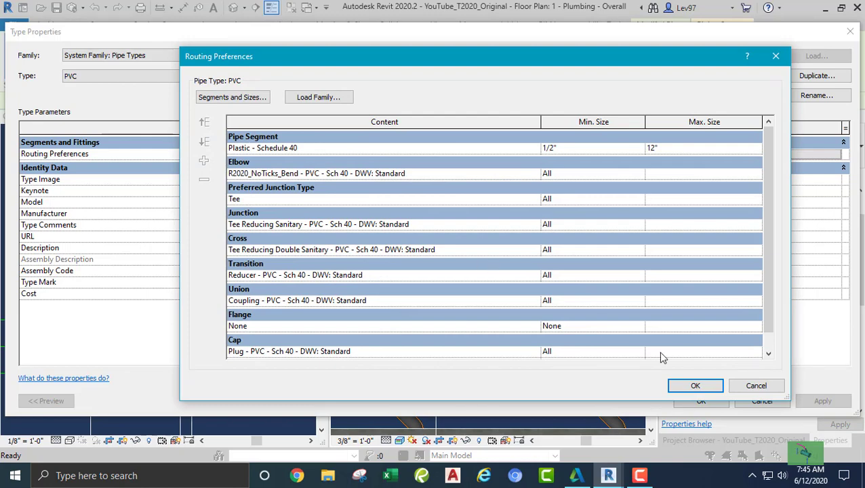
{"action": "left_click", "coordinate": [756, 386]}
{"action": "left_click", "coordinate": [764, 401]}
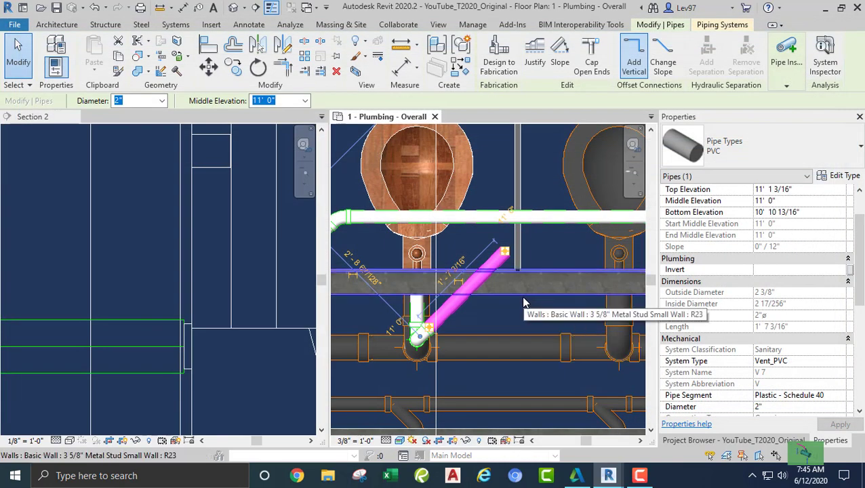
Step: Try to extend the second water closet's diagonal vent pipe to the horizontal vent main, and undo the extension
{"action": "left_click", "coordinate": [544, 253]}
{"action": "middle_click_drag", "start_coordinate": [546, 255], "coordinate": [490, 290]}
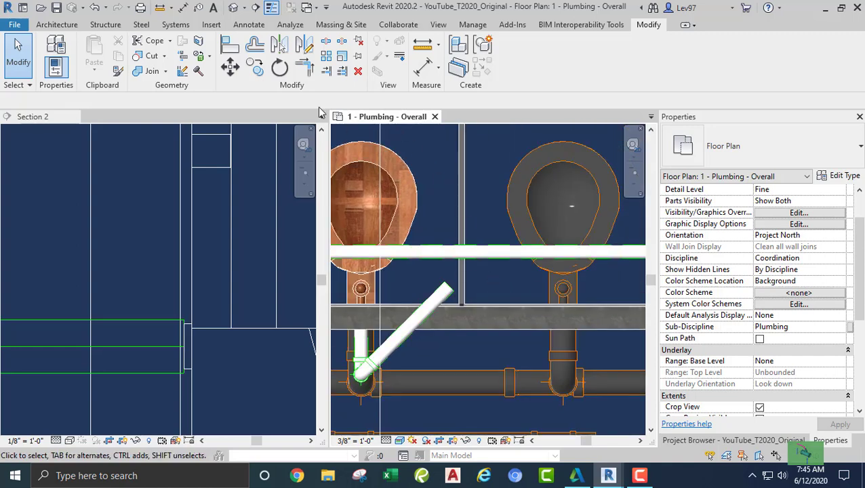
{"action": "left_click", "coordinate": [327, 72]}
{"action": "left_click", "coordinate": [508, 256]}
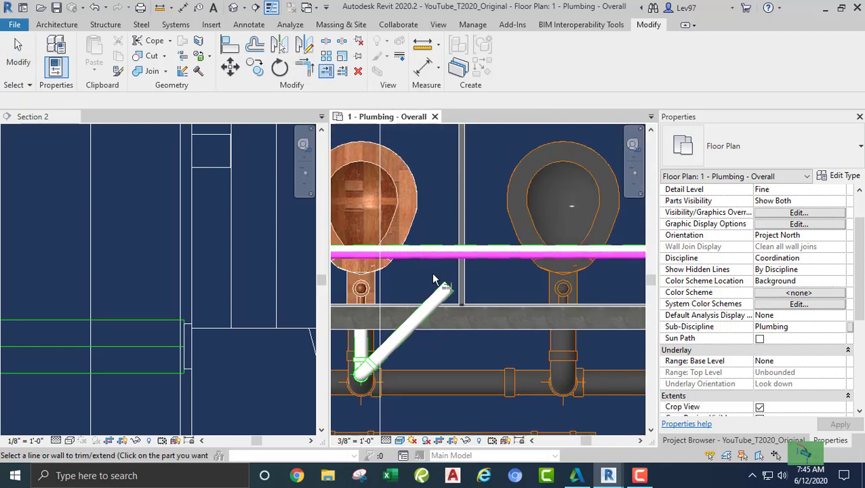
{"action": "left_click", "coordinate": [533, 274]}
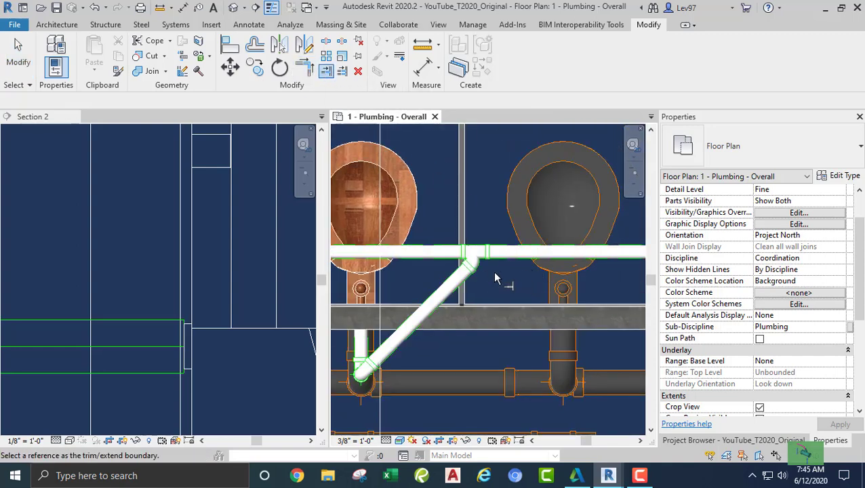
{"action": "left_click", "coordinate": [94, 8]}
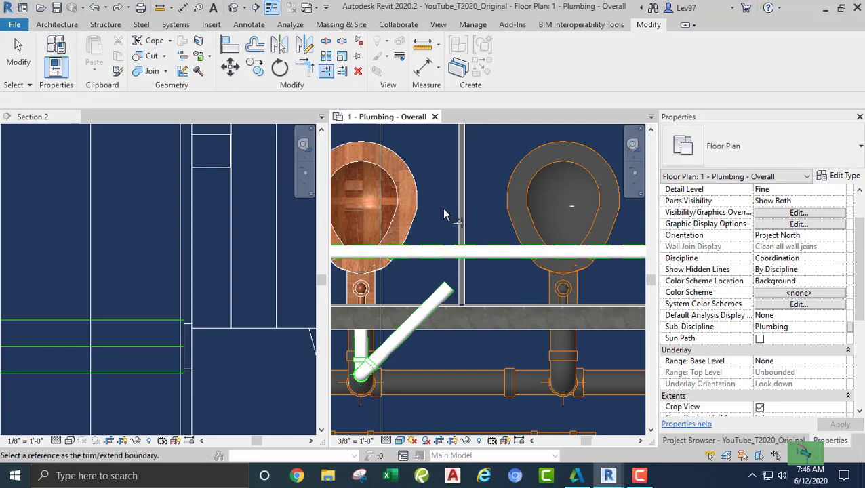
{"action": "key", "text": "Escape"}
{"action": "scroll", "coordinate": [510, 290], "scroll_direction": "down", "scroll_amount": 2}
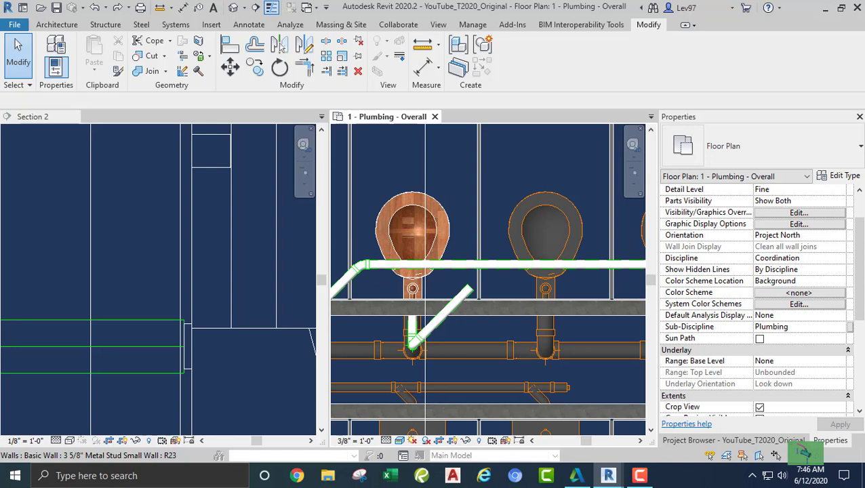
Step: Set the PVC pipe type's junction fitting to R2020_NoTicks_Tee Reducing Vent - PVC - Sch 40 - DWV: Standard in its routing preferences
{"action": "left_click", "coordinate": [460, 301]}
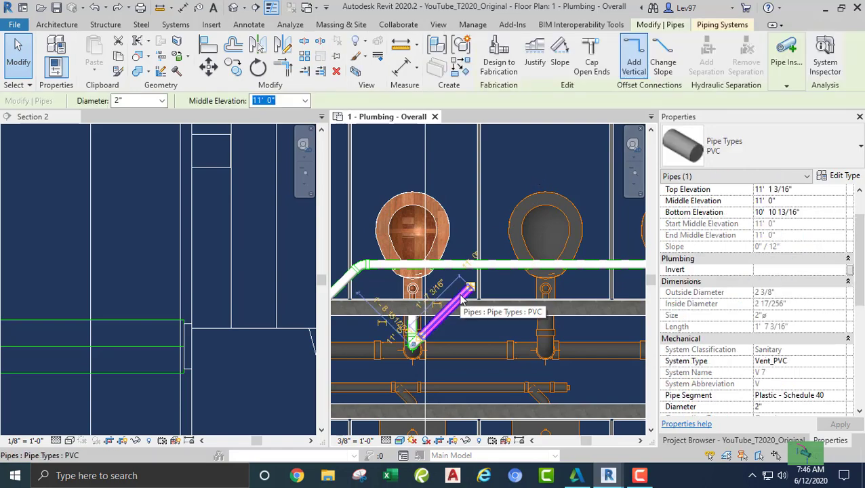
{"action": "left_click", "coordinate": [840, 177]}
{"action": "left_click", "coordinate": [632, 155]}
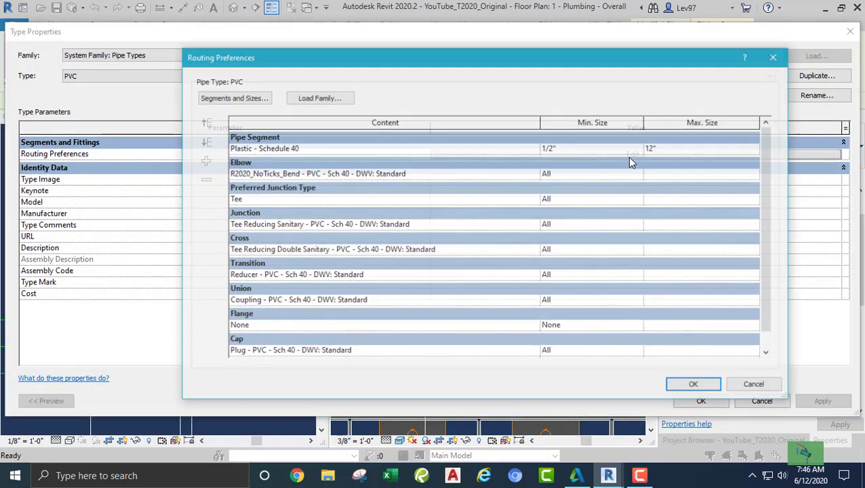
{"action": "left_click", "coordinate": [427, 228]}
{"action": "left_click", "coordinate": [430, 227]}
{"action": "left_click", "coordinate": [536, 225]}
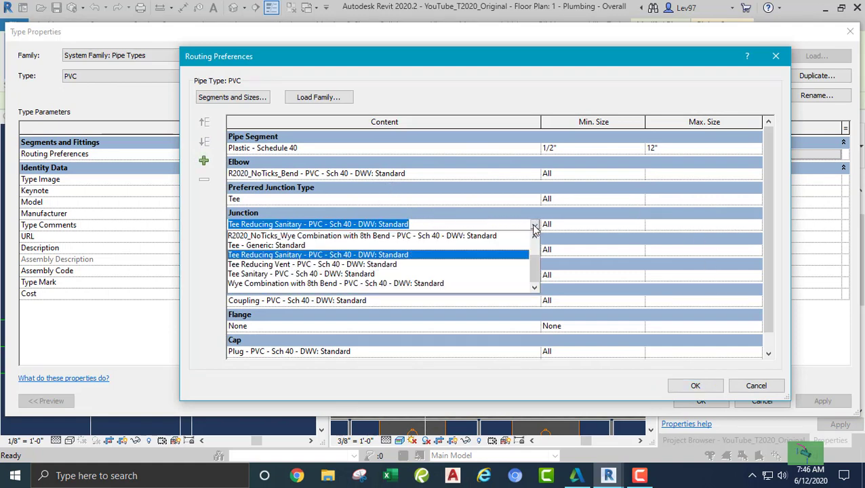
{"action": "scroll", "coordinate": [337, 271], "scroll_direction": "up", "scroll_amount": 1}
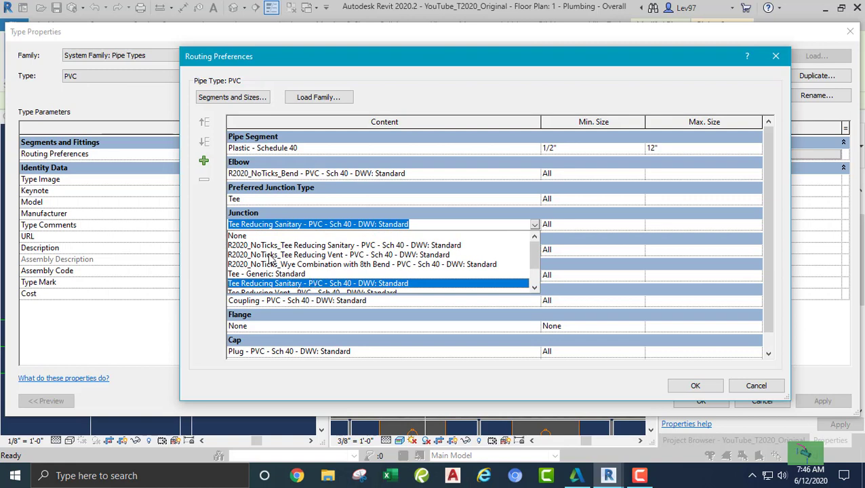
{"action": "left_click", "coordinate": [273, 255]}
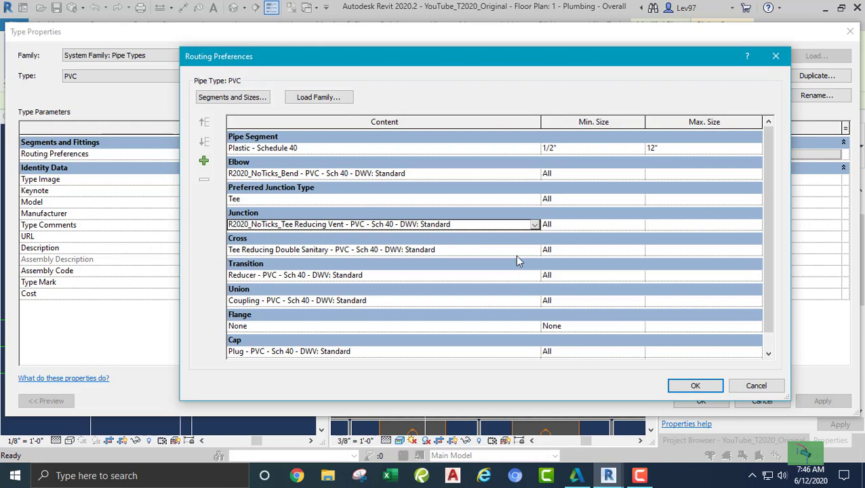
{"action": "left_click", "coordinate": [697, 387]}
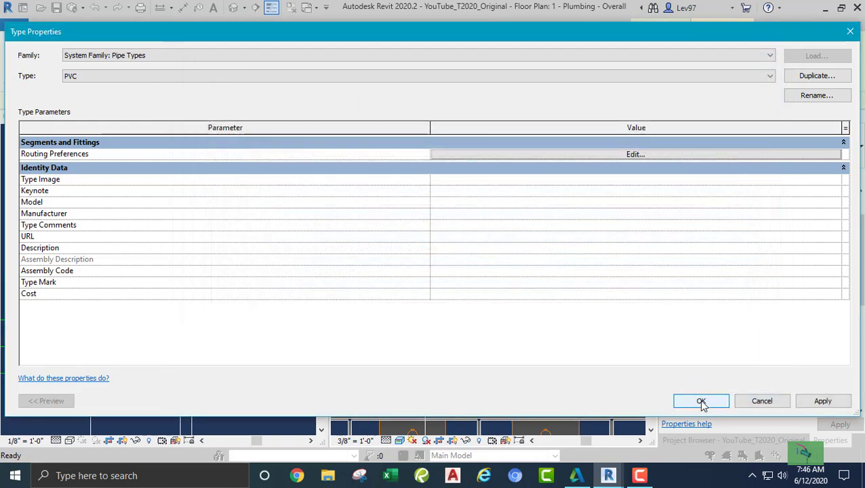
{"action": "left_click", "coordinate": [702, 402]}
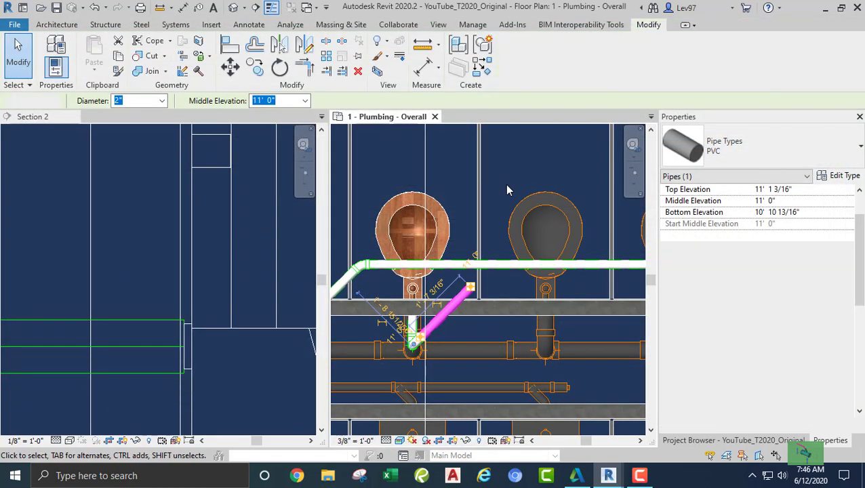
{"action": "left_click", "coordinate": [506, 183]}
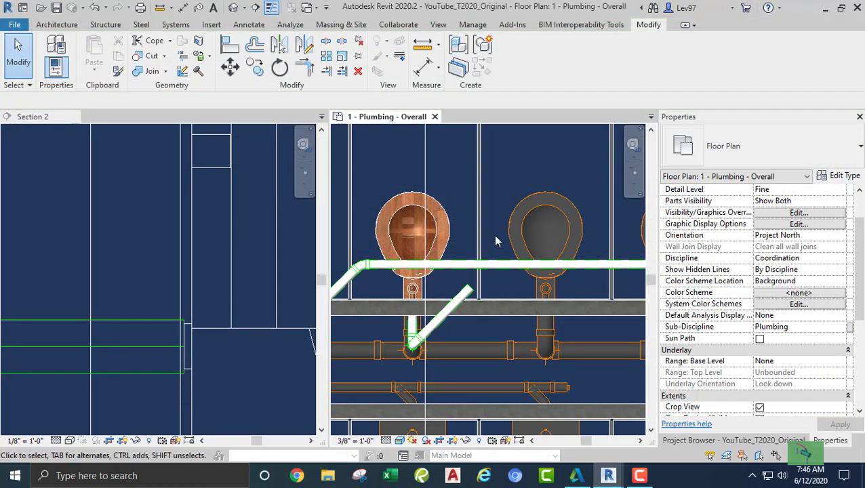
Step: Extend the second water closet's diagonal vent pipe to the horizontal vent main with Trim/Extend Single Element
{"action": "middle_click_drag", "start_coordinate": [495, 239], "coordinate": [517, 211]}
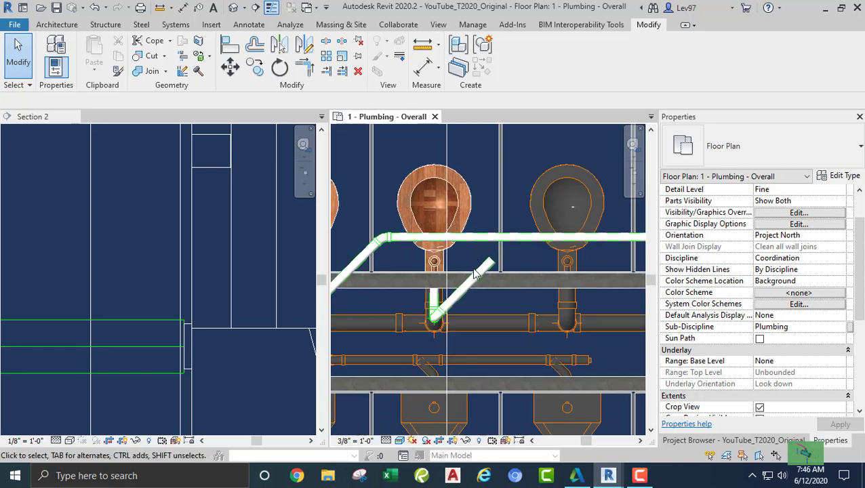
{"action": "scroll", "coordinate": [474, 265], "scroll_direction": "up", "scroll_amount": 2}
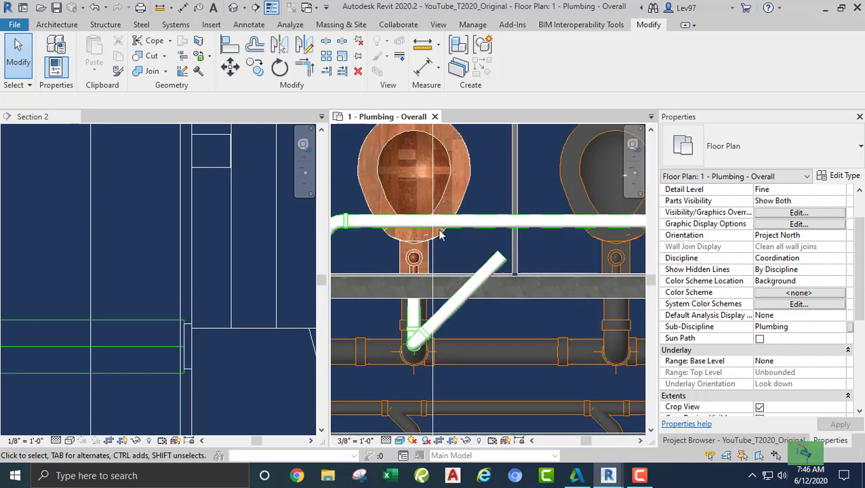
{"action": "left_click", "coordinate": [328, 71]}
{"action": "left_click", "coordinate": [522, 223]}
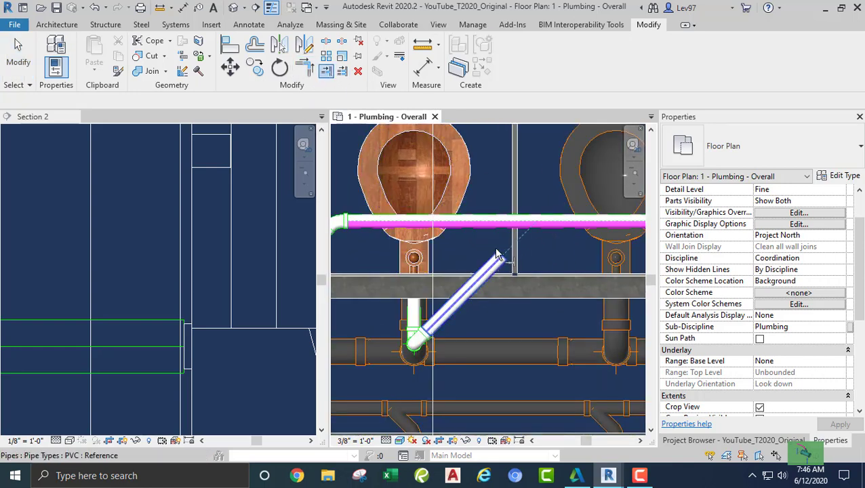
{"action": "left_click", "coordinate": [496, 255]}
{"action": "key", "text": "Escape"}
Step: Draw a 2" Vent_PVC pipe from the third women's water closet's vent connector into the chase, ending just short of the drain run's centerline
{"action": "scroll", "coordinate": [527, 176], "scroll_direction": "down", "scroll_amount": 3}
{"action": "middle_click_drag", "start_coordinate": [467, 233], "coordinate": [428, 233]}
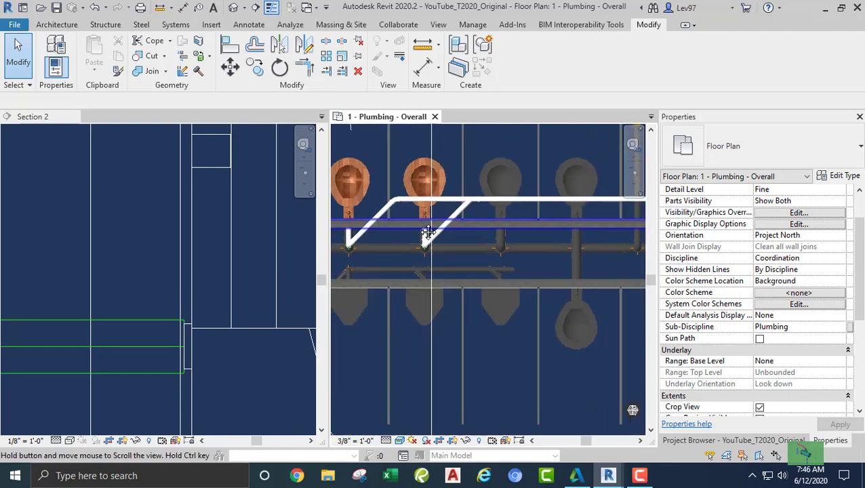
{"action": "scroll", "coordinate": [422, 203], "scroll_direction": "up", "scroll_amount": 2}
{"action": "left_click", "coordinate": [418, 166]}
{"action": "scroll", "coordinate": [434, 234], "scroll_direction": "up", "scroll_amount": 2}
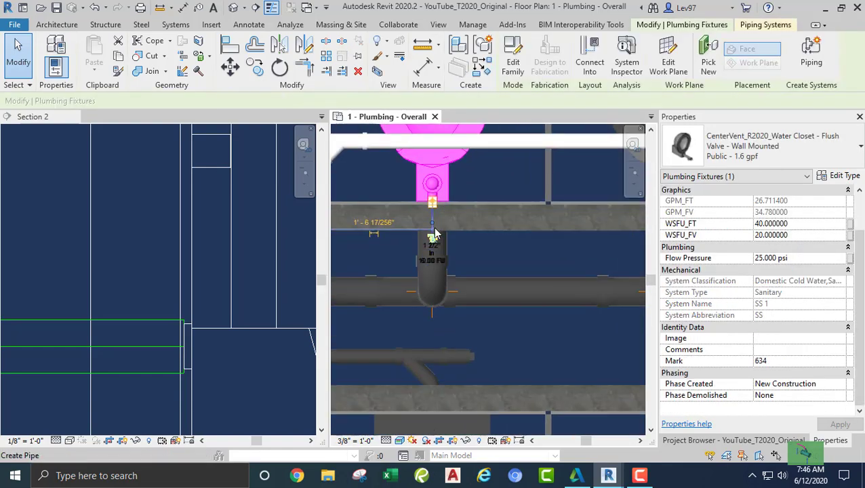
{"action": "right_click", "coordinate": [434, 209]}
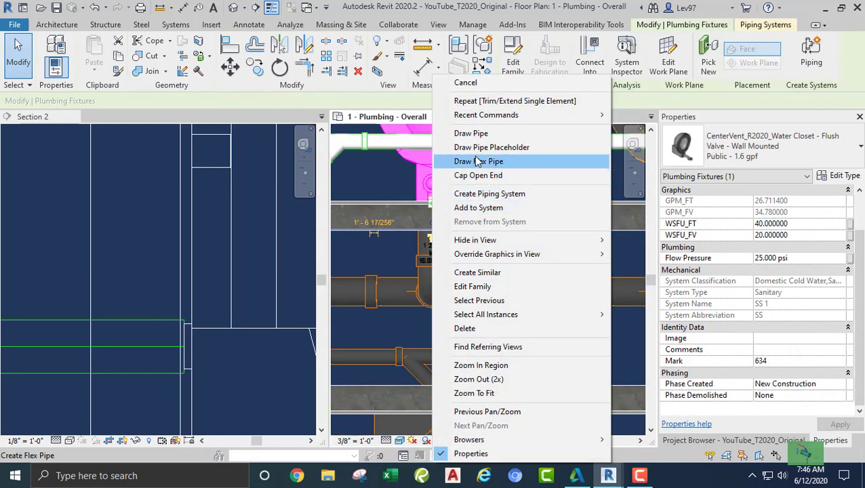
{"action": "left_click", "coordinate": [474, 133]}
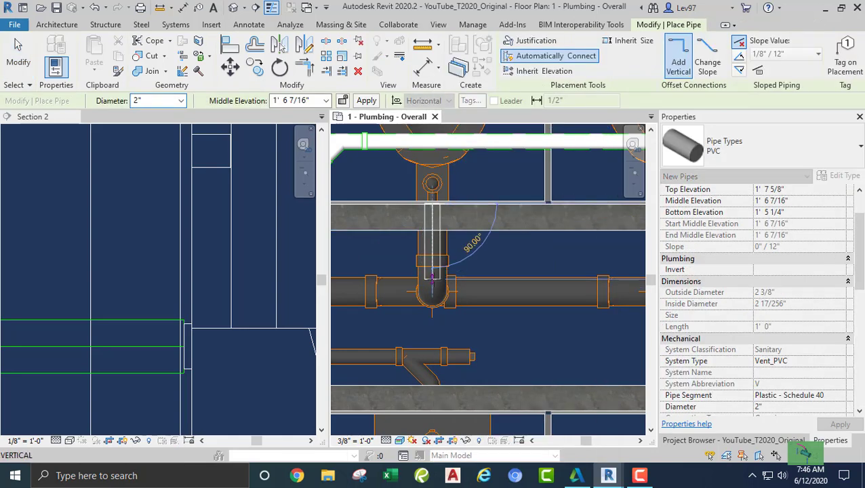
{"action": "left_click", "coordinate": [433, 277]}
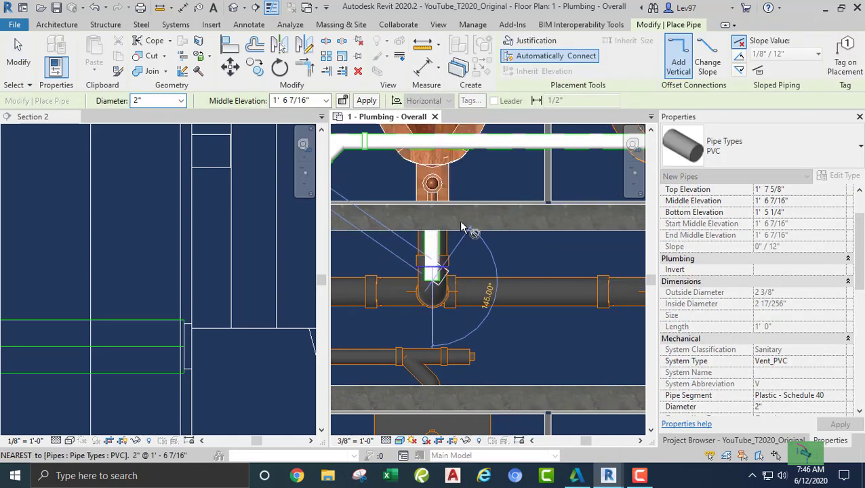
Step: Set the middle elevation to 11' 0" and run the third women's water closet's 2" vent diagonally into the horizontal vent main
{"action": "left_click", "coordinate": [316, 100]}
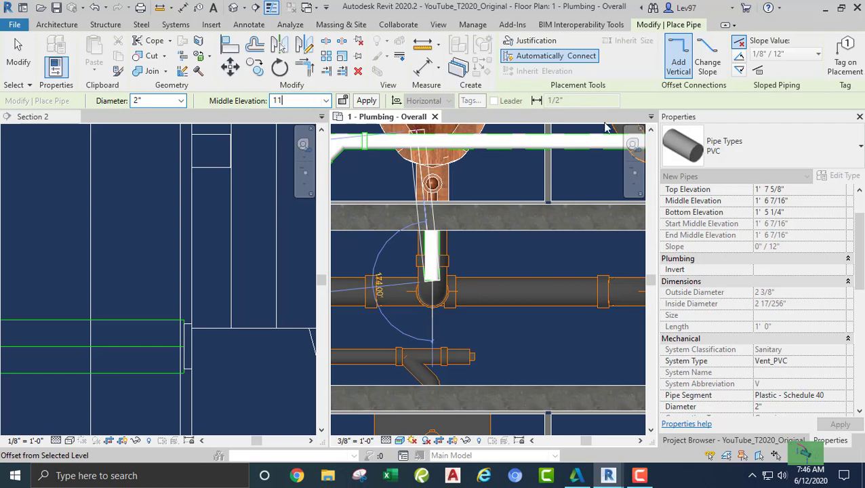
{"action": "type", "text": "11"}
{"action": "key", "text": "Return"}
{"action": "scroll", "coordinate": [583, 163], "scroll_direction": "down", "scroll_amount": 2}
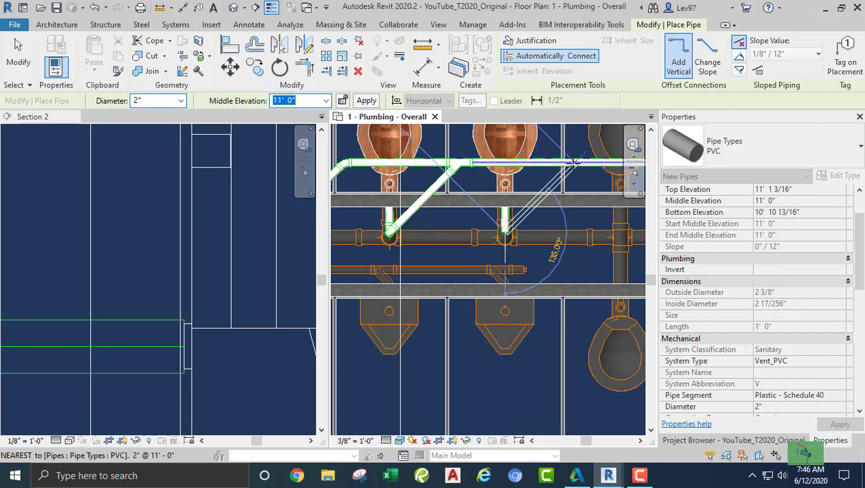
{"action": "left_click", "coordinate": [575, 163]}
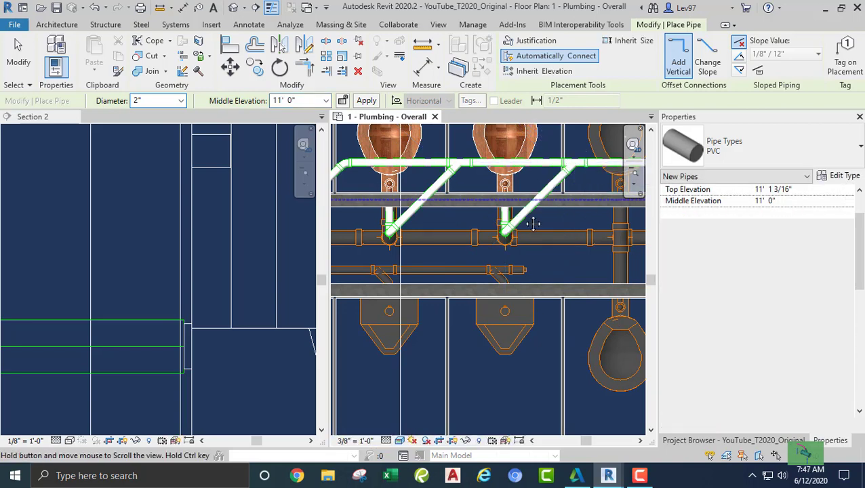
{"action": "middle_click_drag", "start_coordinate": [531, 223], "coordinate": [444, 222]}
{"action": "key", "text": "Escape"}
Step: Draw a 2" Vent_PVC pipe from the fourth women's water closet's vent connector into the chase, ending just short of the drain run's centerline
{"action": "scroll", "coordinate": [471, 203], "scroll_direction": "down", "scroll_amount": 2}
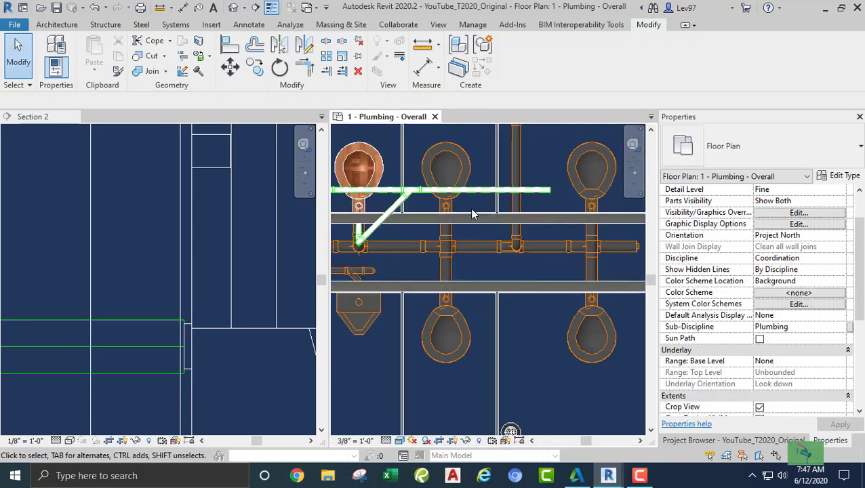
{"action": "left_click", "coordinate": [471, 167]}
{"action": "scroll", "coordinate": [444, 224], "scroll_direction": "up", "scroll_amount": 4}
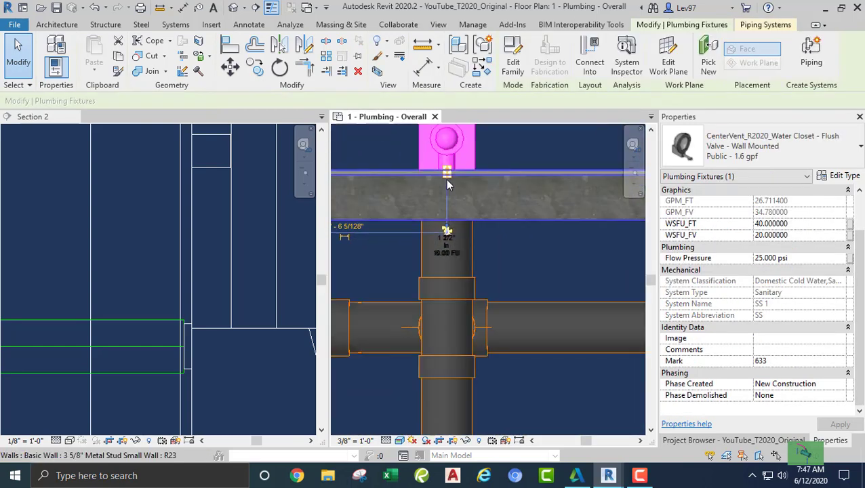
{"action": "right_click", "coordinate": [448, 175]}
{"action": "left_click", "coordinate": [475, 131]}
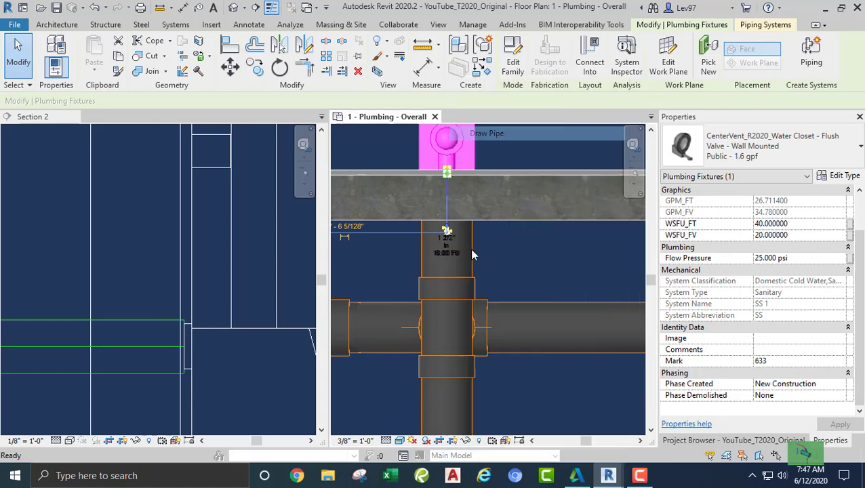
{"action": "scroll", "coordinate": [465, 267], "scroll_direction": "down", "scroll_amount": 5}
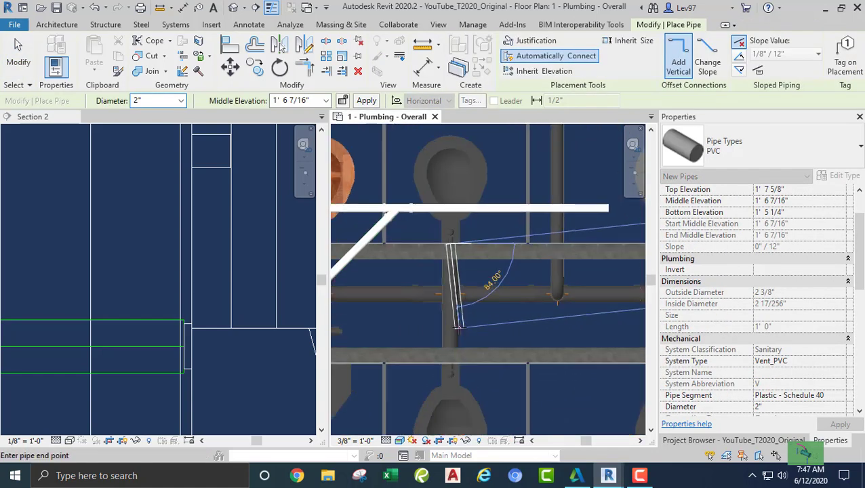
{"action": "scroll", "coordinate": [451, 302], "scroll_direction": "up", "scroll_amount": 3}
{"action": "scroll", "coordinate": [450, 277], "scroll_direction": "up", "scroll_amount": 2}
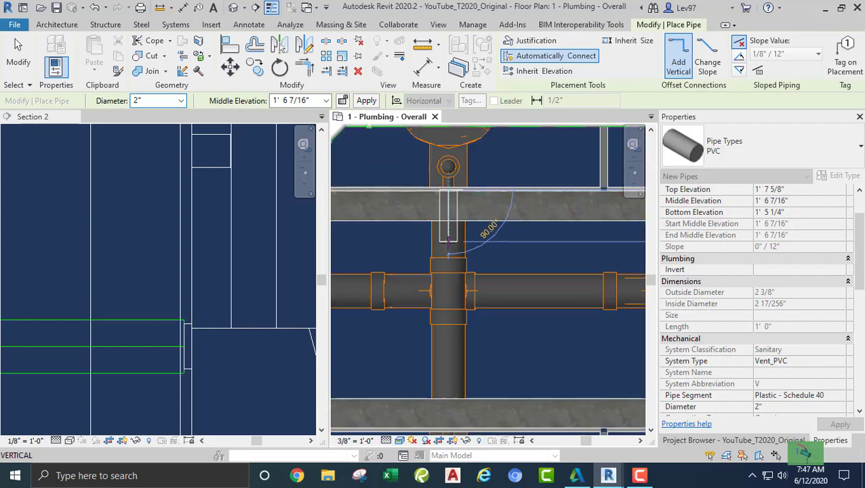
{"action": "left_click", "coordinate": [446, 285]}
Step: Raise the fourth water closet's 2" vent to a middle elevation of 11' 0" and run it diagonally into the horizontal vent main
{"action": "scroll", "coordinate": [449, 293], "scroll_direction": "down", "scroll_amount": 4}
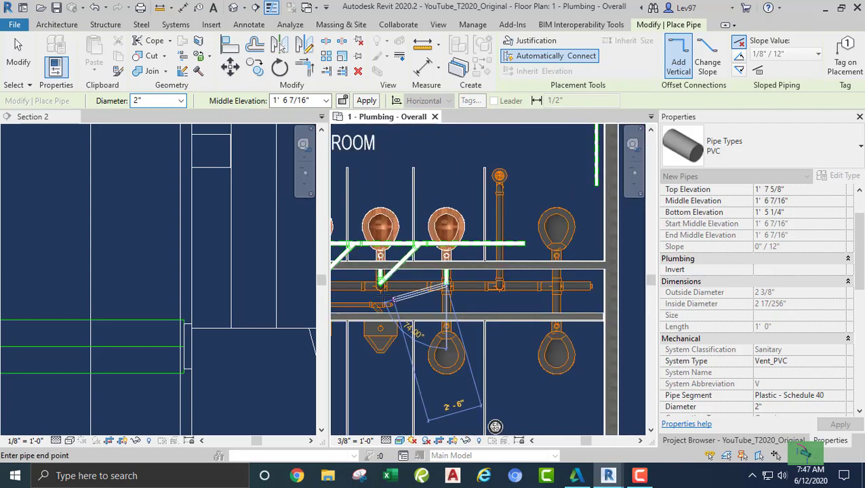
{"action": "scroll", "coordinate": [378, 277], "scroll_direction": "up", "scroll_amount": 4}
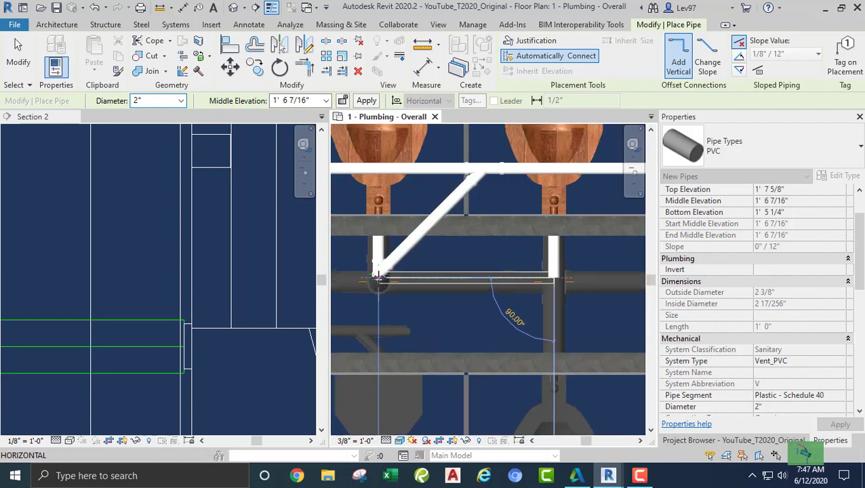
{"action": "left_click", "coordinate": [378, 276]}
{"action": "scroll", "coordinate": [491, 275], "scroll_direction": "down", "scroll_amount": 2}
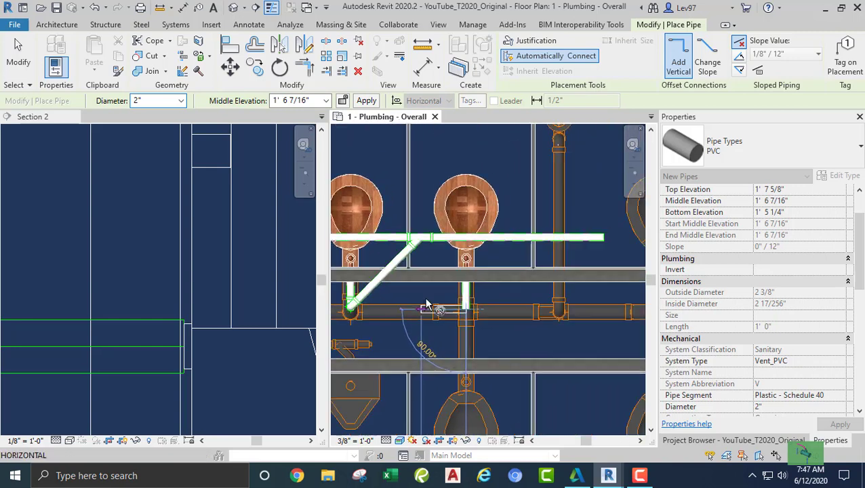
{"action": "scroll", "coordinate": [476, 304], "scroll_direction": "up", "scroll_amount": 2}
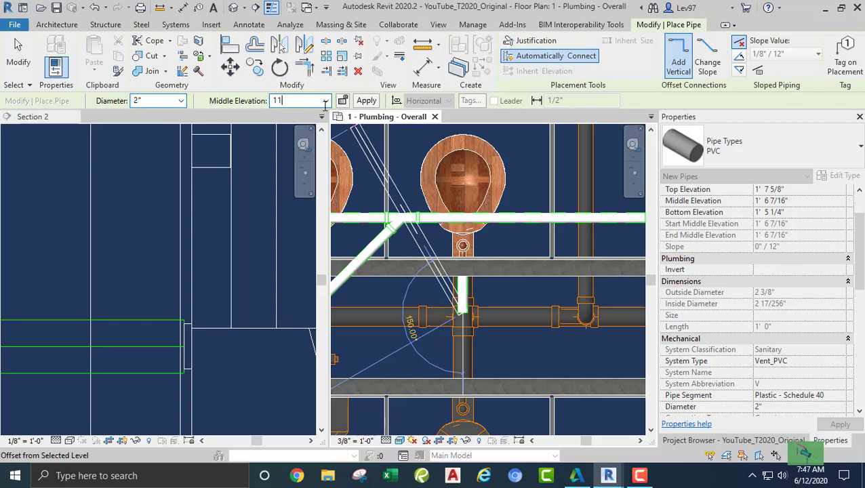
{"action": "key", "text": "Return"}
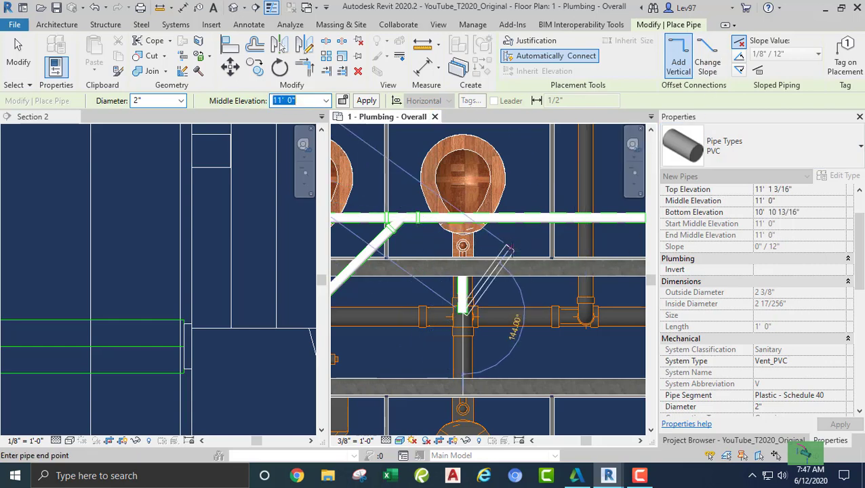
{"action": "left_click", "coordinate": [557, 217]}
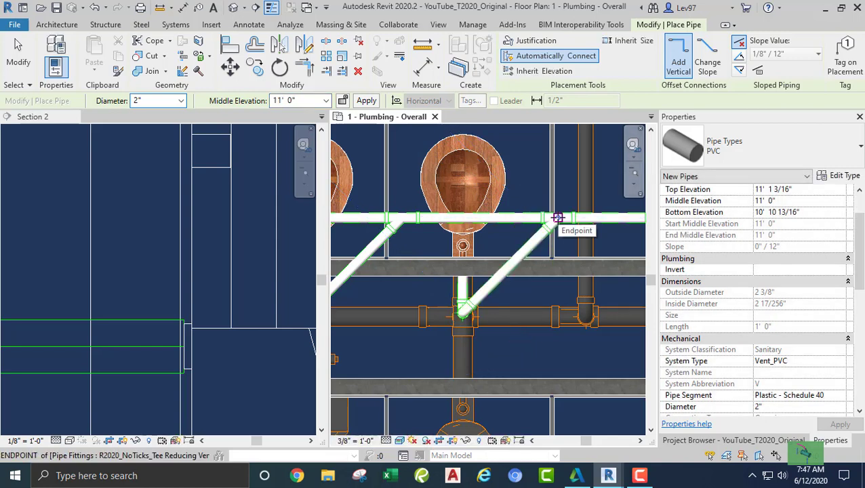
{"action": "key", "text": "Escape"}
{"action": "key", "text": "Escape"}
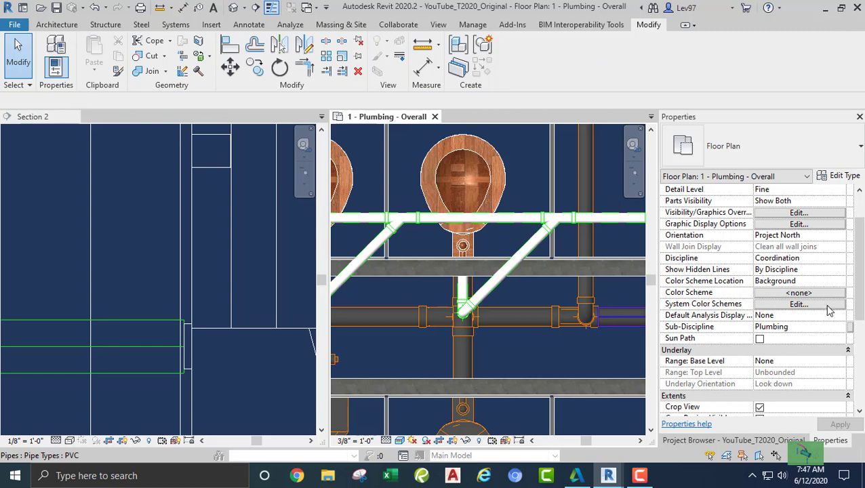
Step: Open the 1 - Plumbing Plot - Waste floor plan at the women's water closets
{"action": "left_click", "coordinate": [733, 440]}
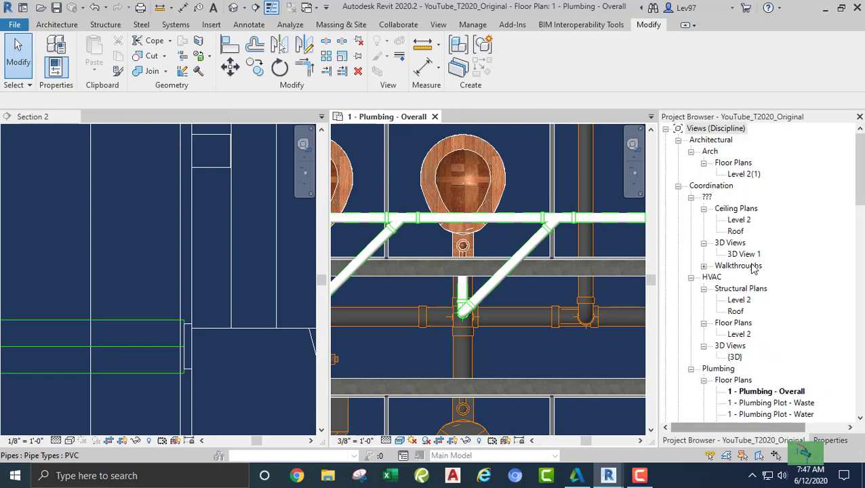
{"action": "left_click_drag", "start_coordinate": [859, 196], "coordinate": [859, 230]}
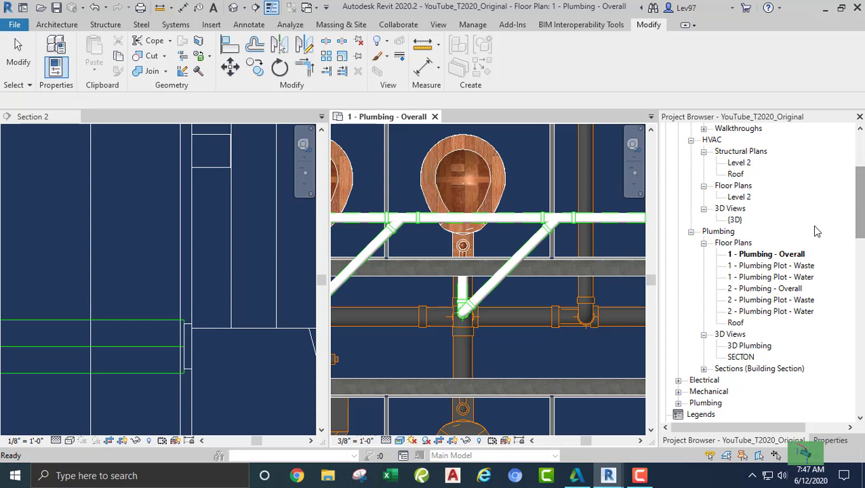
{"action": "double_click", "coordinate": [766, 265]}
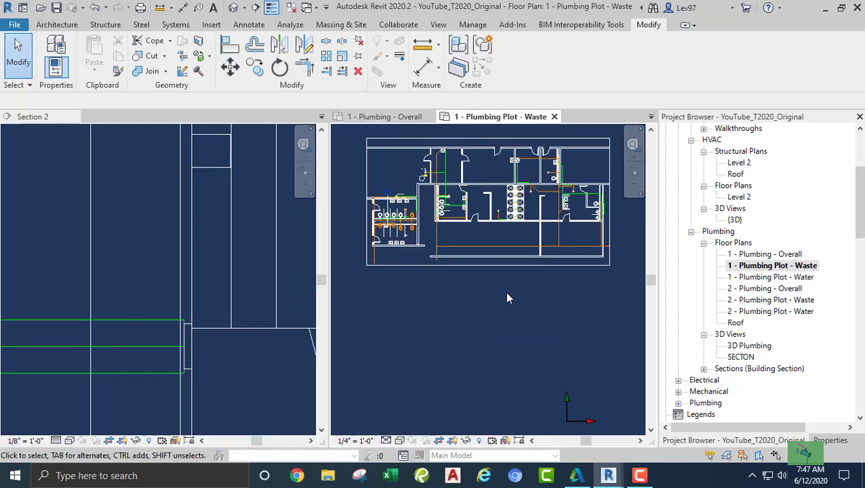
{"action": "middle_click_drag", "start_coordinate": [508, 298], "coordinate": [560, 358]}
{"action": "scroll", "coordinate": [439, 292], "scroll_direction": "up", "scroll_amount": 6}
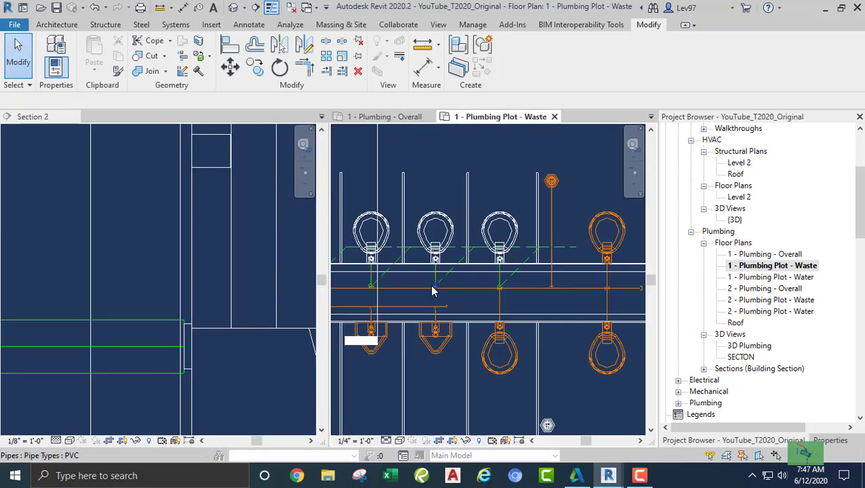
Step: Examine how the vent risers and drain connections read along the water closets in the waste plot plan, and close that view
{"action": "scroll", "coordinate": [432, 290], "scroll_direction": "up", "scroll_amount": 4}
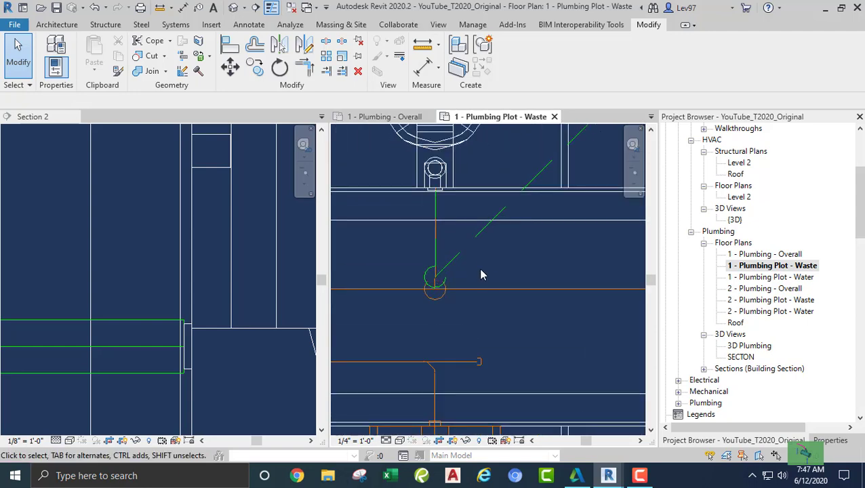
{"action": "scroll", "coordinate": [480, 274], "scroll_direction": "down", "scroll_amount": 5}
{"action": "middle_click_drag", "start_coordinate": [387, 305], "coordinate": [535, 295]}
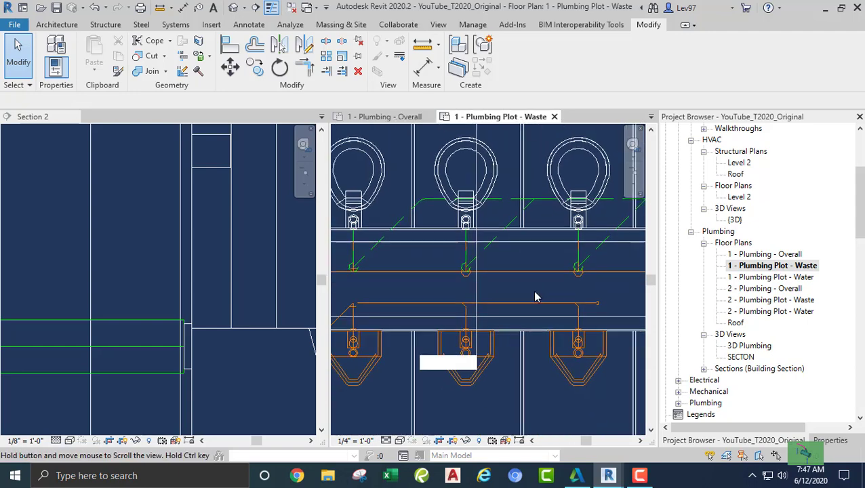
{"action": "middle_click_drag", "start_coordinate": [417, 296], "coordinate": [556, 279]}
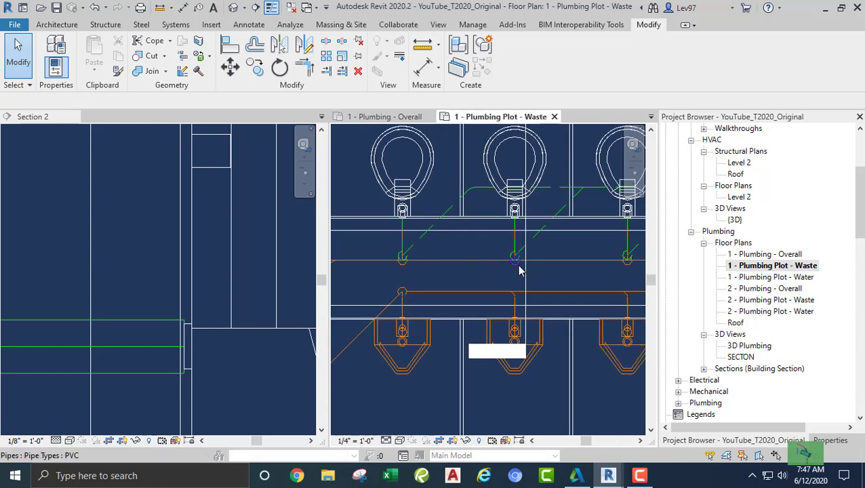
{"action": "scroll", "coordinate": [488, 260], "scroll_direction": "down", "scroll_amount": 2}
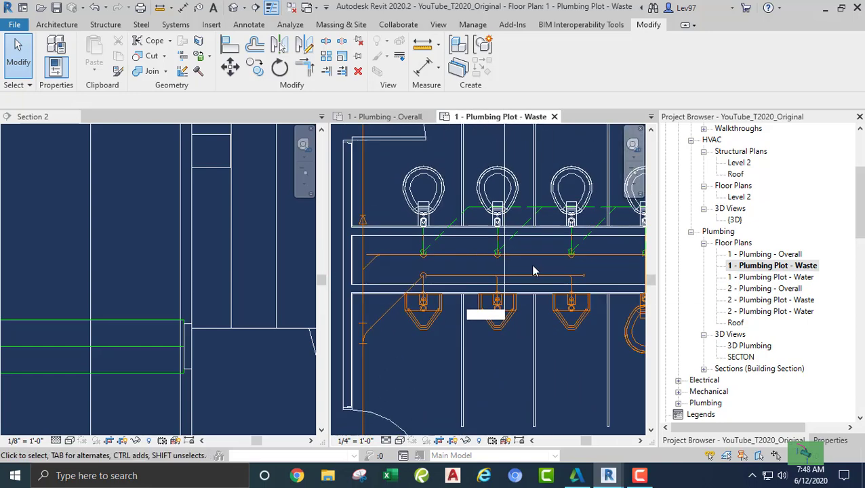
{"action": "middle_click_drag", "start_coordinate": [606, 261], "coordinate": [537, 267]}
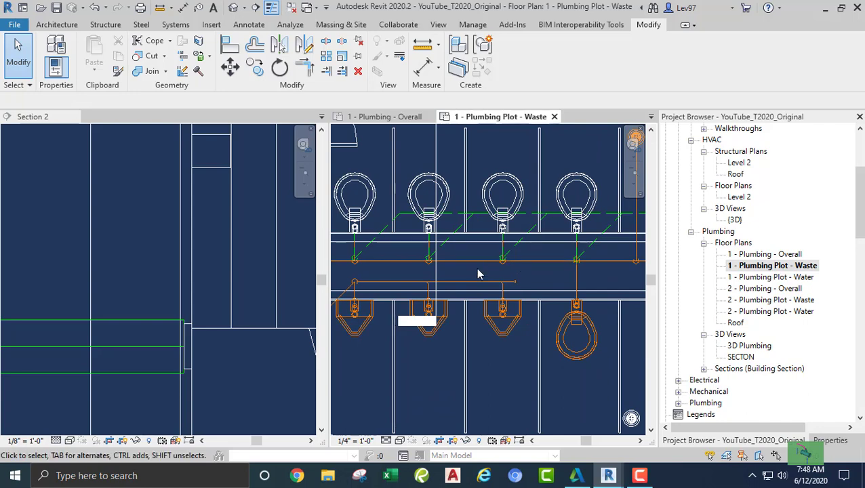
{"action": "middle_click_drag", "start_coordinate": [541, 267], "coordinate": [519, 288]}
{"action": "middle_click_drag", "start_coordinate": [408, 287], "coordinate": [547, 275]}
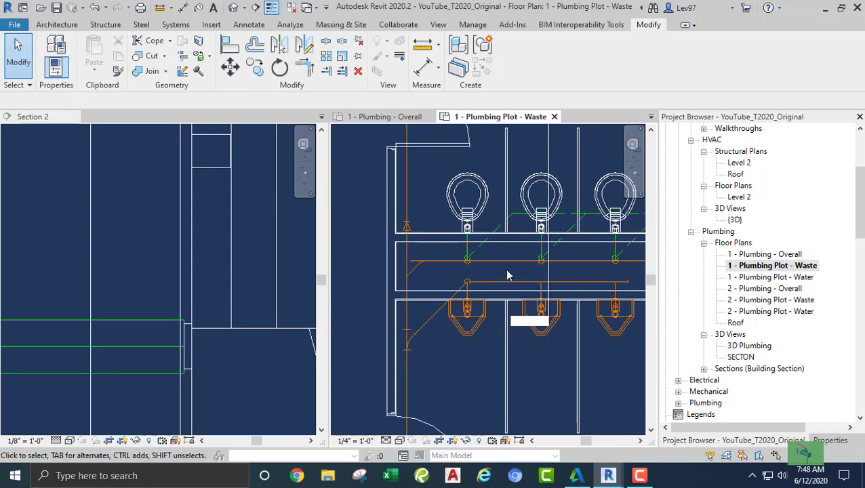
{"action": "scroll", "coordinate": [489, 264], "scroll_direction": "up", "scroll_amount": 2}
{"action": "scroll", "coordinate": [459, 266], "scroll_direction": "up", "scroll_amount": 1}
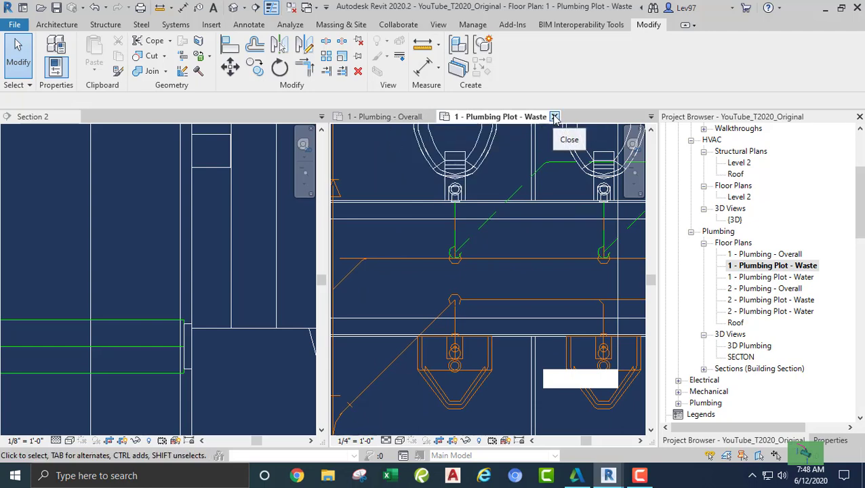
{"action": "left_click", "coordinate": [555, 118]}
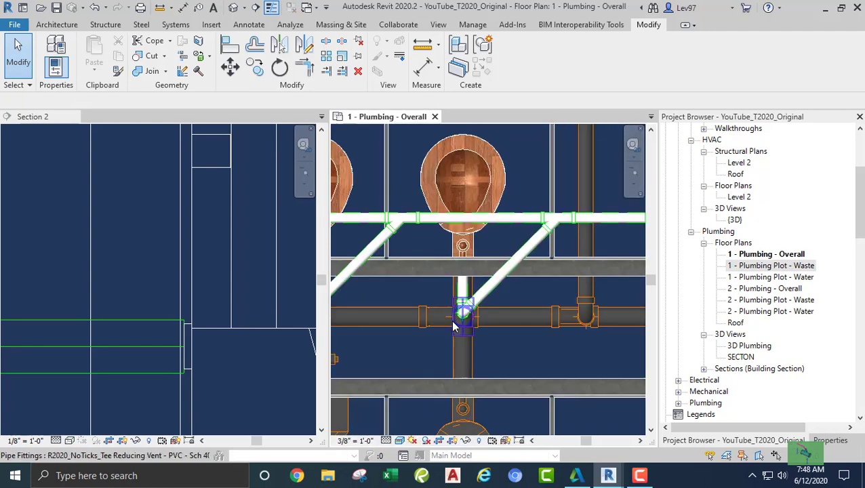
Step: Examine the vent risers, vent tees and open end of the vent main along the women's water closets in the overall plumbing plan
{"action": "middle_click_drag", "start_coordinate": [401, 298], "coordinate": [456, 317]}
{"action": "scroll", "coordinate": [394, 312], "scroll_direction": "down", "scroll_amount": 1}
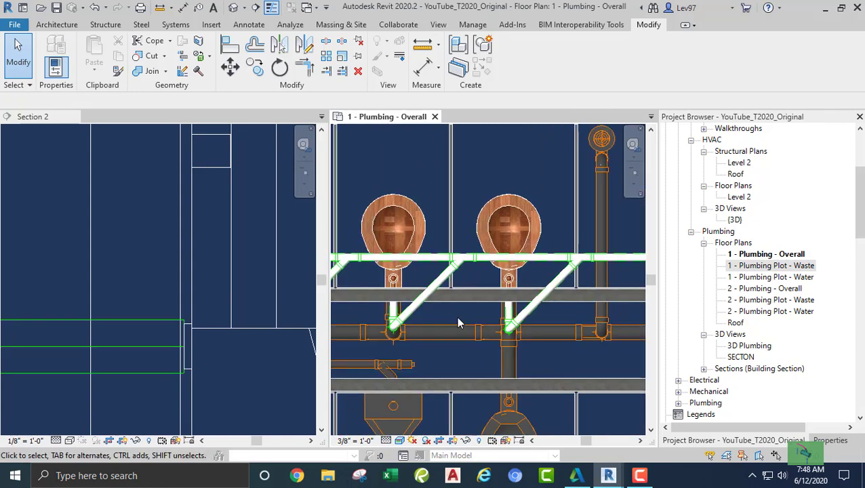
{"action": "scroll", "coordinate": [397, 339], "scroll_direction": "up", "scroll_amount": 2}
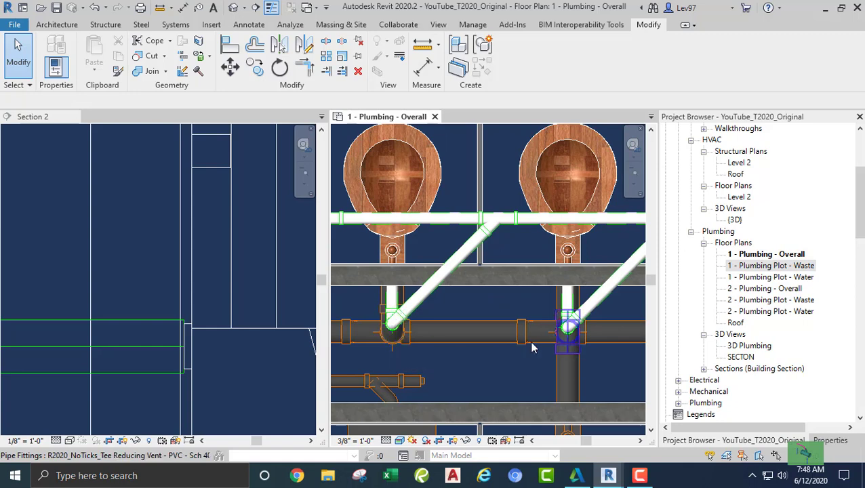
{"action": "scroll", "coordinate": [415, 335], "scroll_direction": "down", "scroll_amount": 2}
{"action": "scroll", "coordinate": [579, 348], "scroll_direction": "down", "scroll_amount": 1}
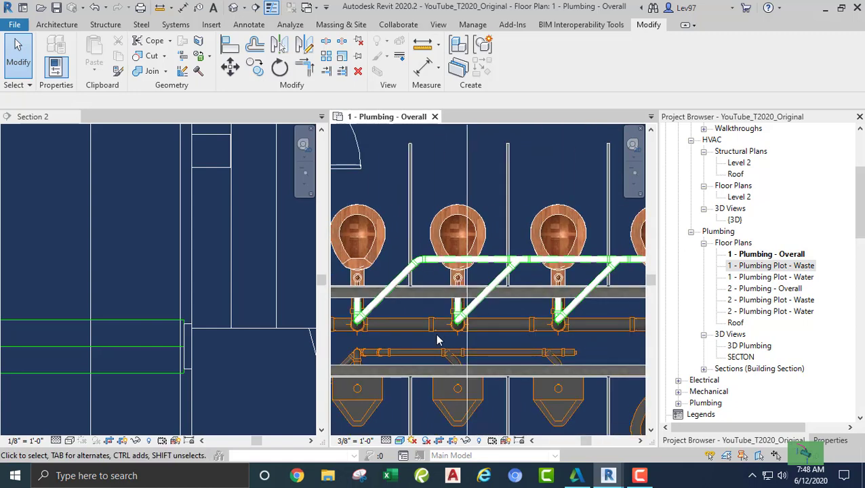
{"action": "scroll", "coordinate": [406, 336], "scroll_direction": "up", "scroll_amount": 2}
{"action": "scroll", "coordinate": [512, 334], "scroll_direction": "up", "scroll_amount": 2}
{"action": "scroll", "coordinate": [515, 312], "scroll_direction": "up", "scroll_amount": 1}
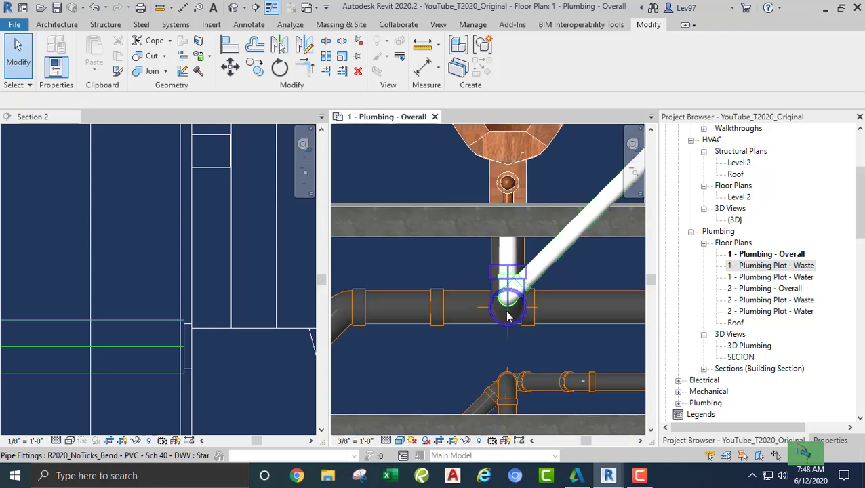
{"action": "scroll", "coordinate": [505, 318], "scroll_direction": "down", "scroll_amount": 2}
{"action": "middle_click_drag", "start_coordinate": [556, 331], "coordinate": [456, 330]}
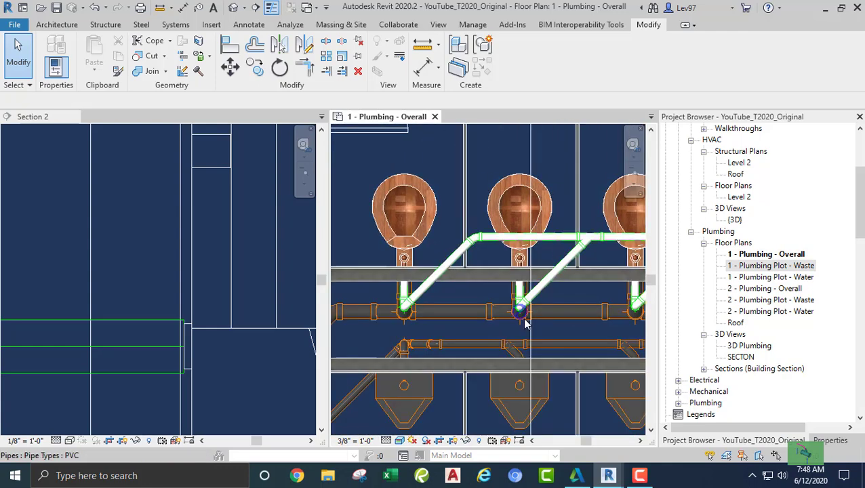
{"action": "mouse_move", "coordinate": [526, 323]}
{"action": "middle_mouse_down"}
{"action": "mouse_move", "coordinate": [441, 324]}
{"action": "mouse_move", "coordinate": [421, 338]}
{"action": "middle_mouse_up"}
{"action": "middle_click_drag", "start_coordinate": [590, 328], "coordinate": [417, 334]}
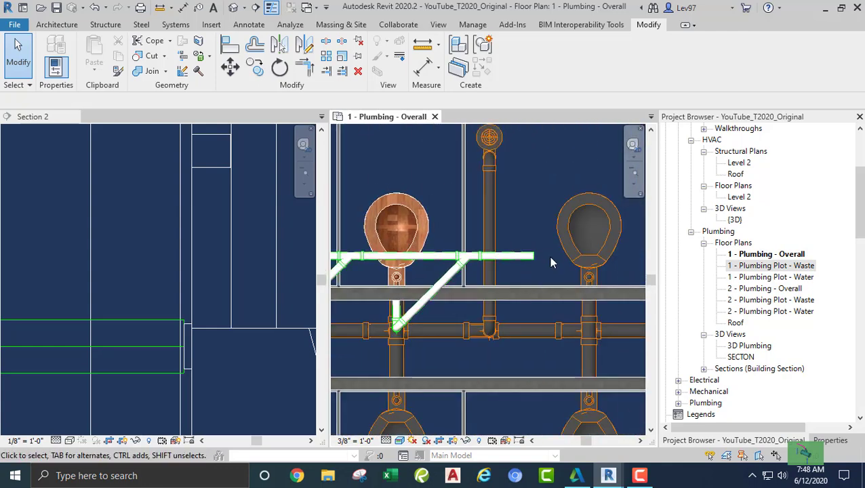
{"action": "middle_click_drag", "start_coordinate": [542, 229], "coordinate": [483, 245]}
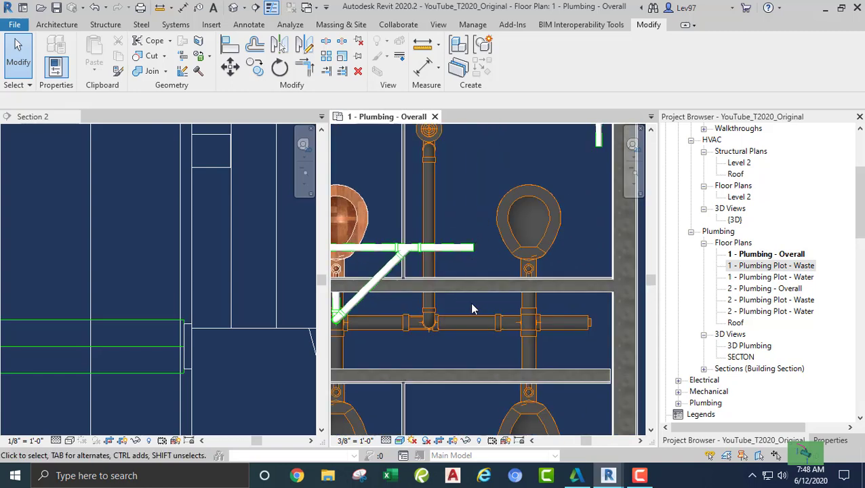
{"action": "middle_click_drag", "start_coordinate": [499, 311], "coordinate": [527, 300]}
{"action": "scroll", "coordinate": [559, 291], "scroll_direction": "down", "scroll_amount": 1}
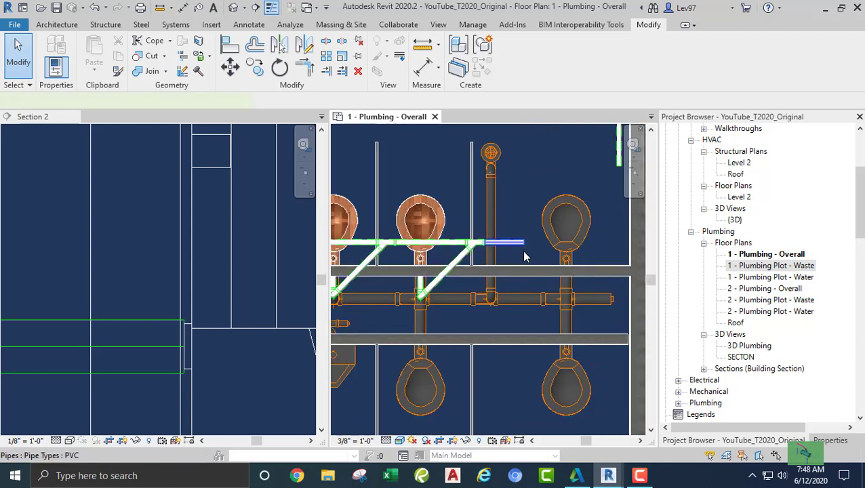
Step: Extend the 2" vent main horizontally from its open end at 11' 0" past the floor drain line to the last women's water closet
{"action": "left_click", "coordinate": [522, 243]}
{"action": "right_click", "coordinate": [526, 240]}
{"action": "left_click", "coordinate": [564, 180]}
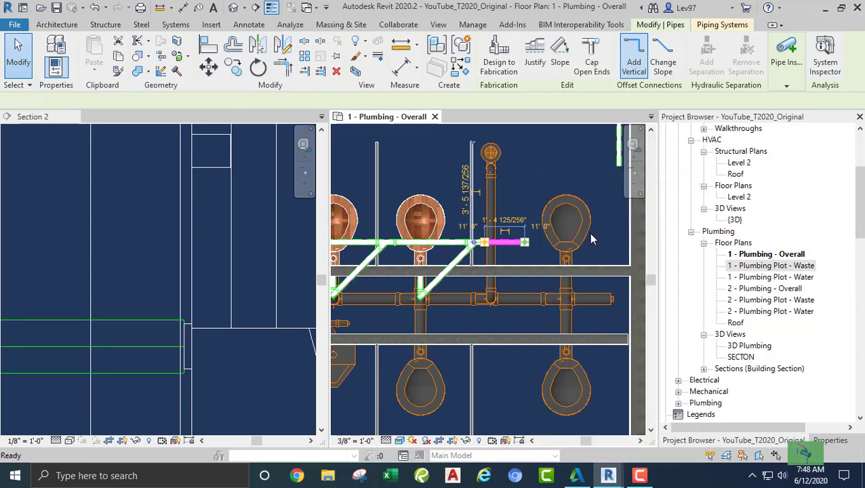
{"action": "left_click", "coordinate": [591, 242]}
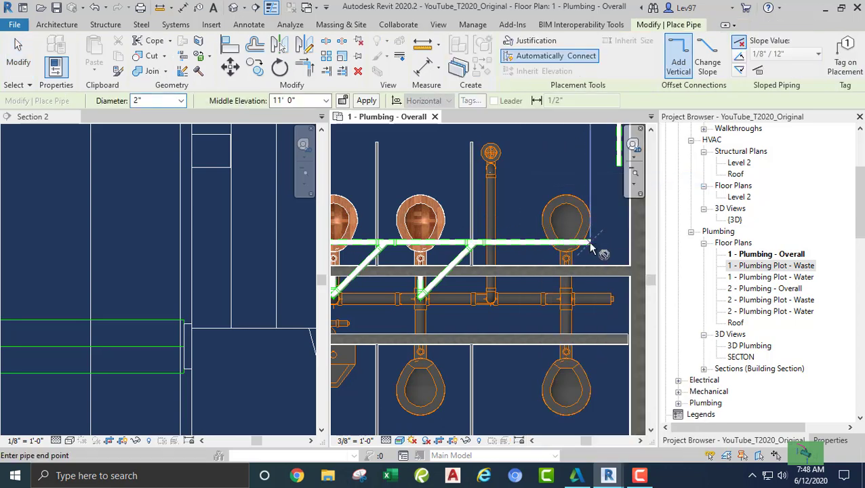
{"action": "key", "text": "Escape"}
{"action": "key", "text": "Escape"}
Step: Examine the vent routing across the women's and men's rooms, including the floor drain between the last two women's water closets
{"action": "middle_click_drag", "start_coordinate": [607, 174], "coordinate": [516, 239]}
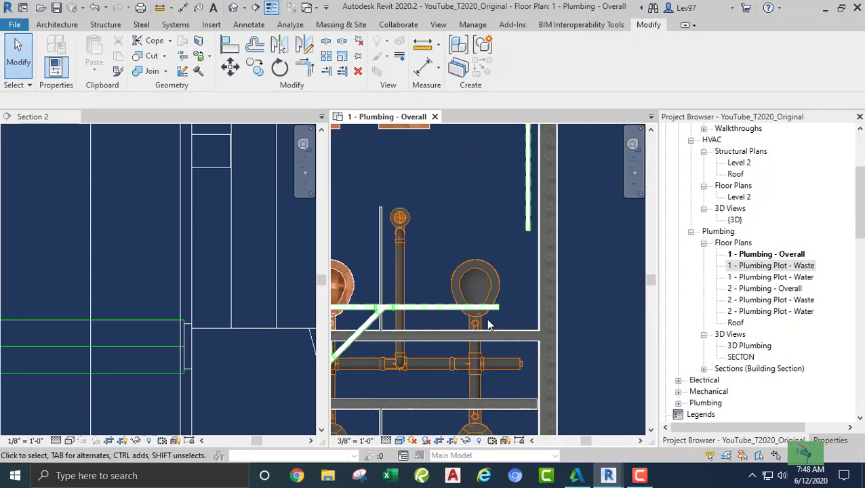
{"action": "scroll", "coordinate": [488, 320], "scroll_direction": "down", "scroll_amount": 1}
{"action": "scroll", "coordinate": [493, 250], "scroll_direction": "down", "scroll_amount": 2}
{"action": "scroll", "coordinate": [442, 225], "scroll_direction": "up", "scroll_amount": 1}
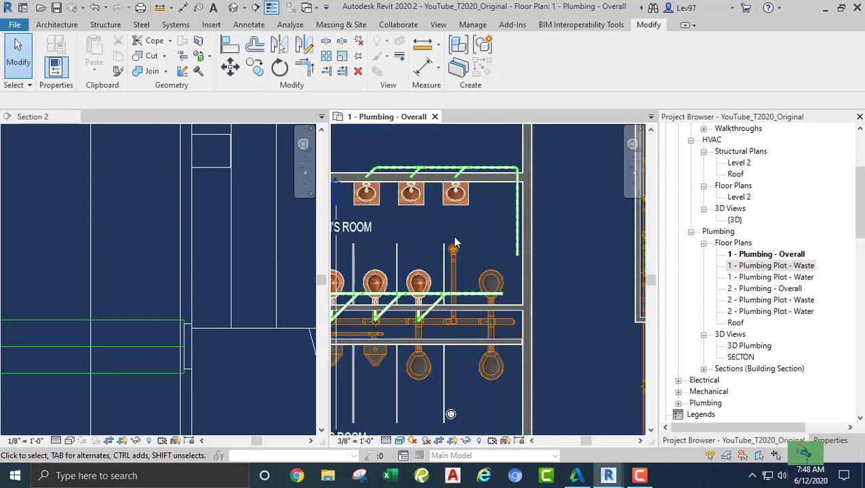
{"action": "scroll", "coordinate": [455, 242], "scroll_direction": "down", "scroll_amount": 2}
{"action": "middle_click_drag", "start_coordinate": [455, 247], "coordinate": [572, 208]}
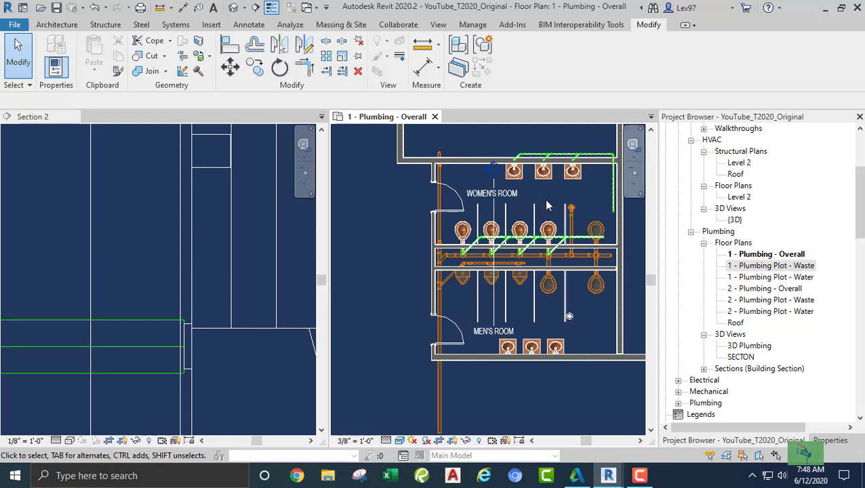
{"action": "scroll", "coordinate": [434, 258], "scroll_direction": "up", "scroll_amount": 4}
{"action": "scroll", "coordinate": [429, 256], "scroll_direction": "up", "scroll_amount": 2}
{"action": "middle_click_drag", "start_coordinate": [450, 228], "coordinate": [446, 277]}
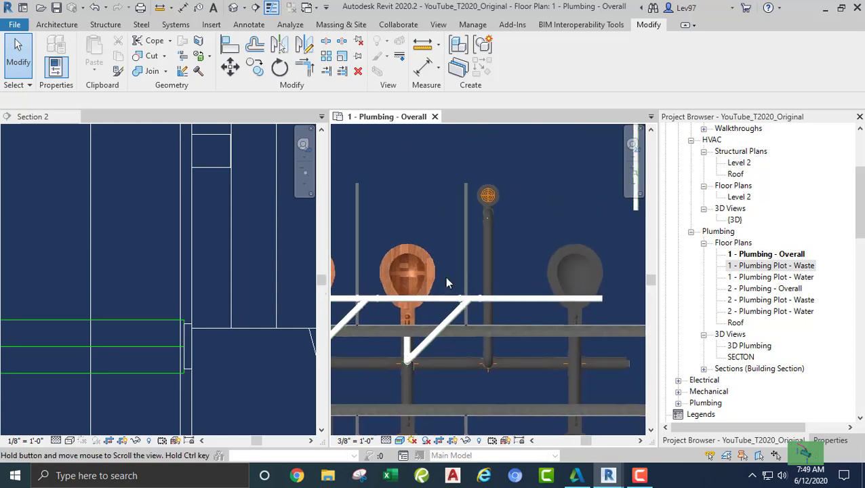
{"action": "scroll", "coordinate": [467, 213], "scroll_direction": "up", "scroll_amount": 1}
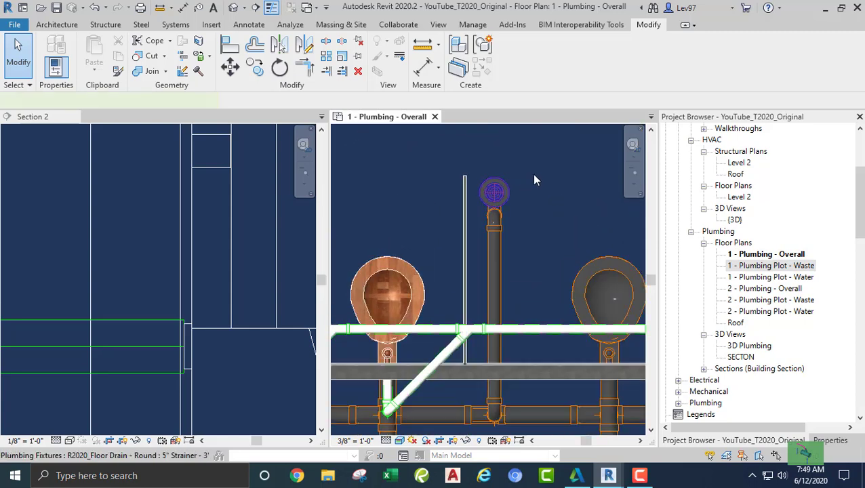
Step: Draw a 1 1/2" vent pipe from the women's room floor drain's vent connection along its drain line into the plumbing chase
{"action": "left_click", "coordinate": [502, 183]}
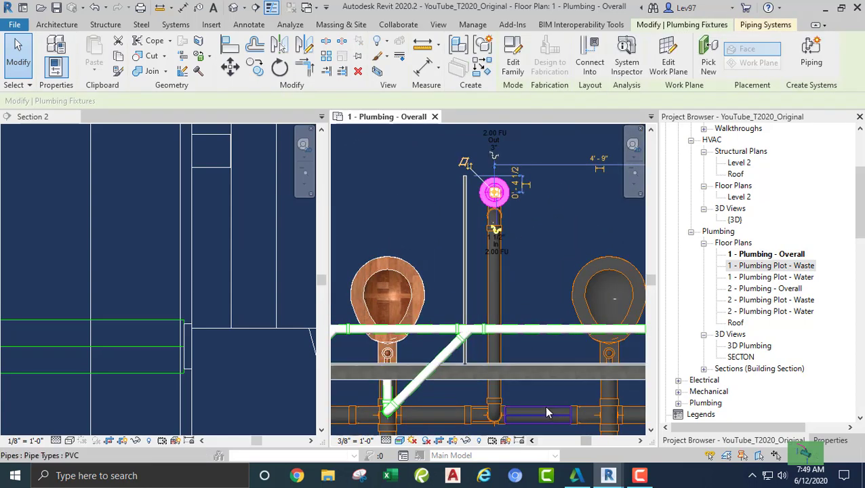
{"action": "middle_click_drag", "start_coordinate": [509, 361], "coordinate": [524, 337]}
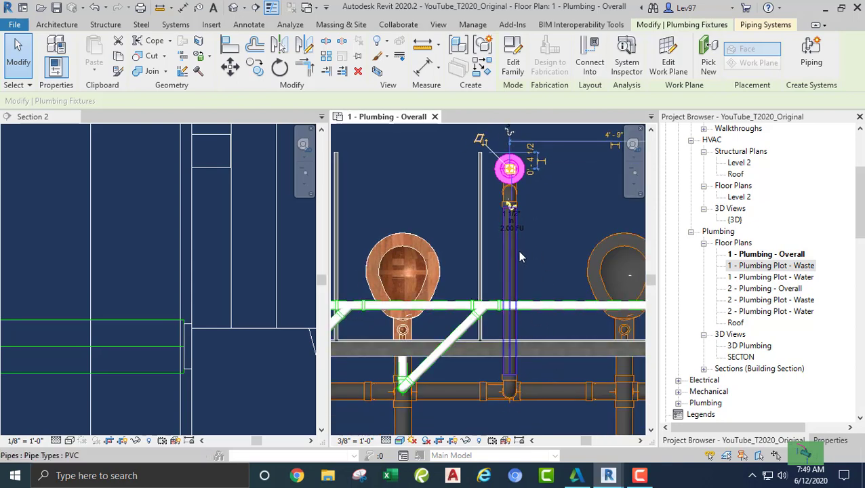
{"action": "middle_click_drag", "start_coordinate": [518, 251], "coordinate": [504, 342]}
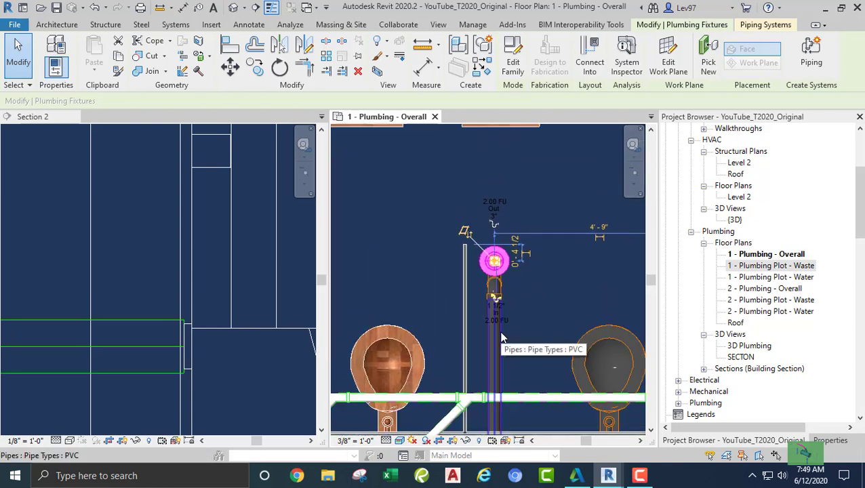
{"action": "scroll", "coordinate": [492, 296], "scroll_direction": "up", "scroll_amount": 2}
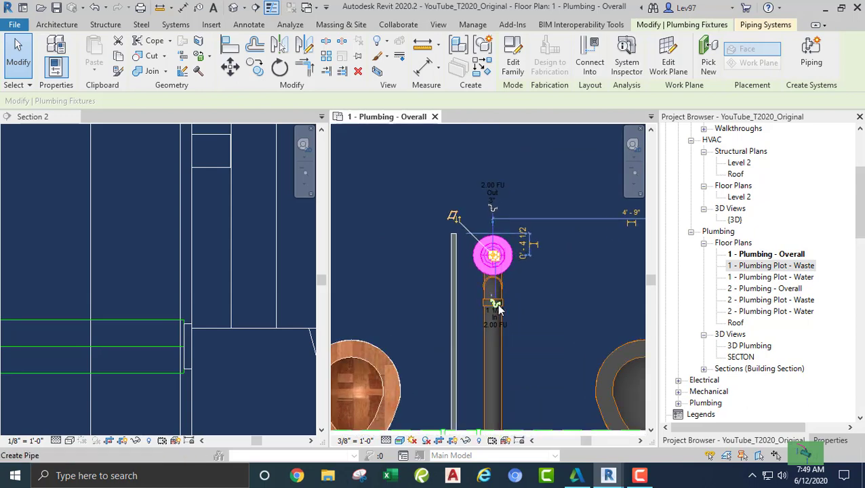
{"action": "left_click", "coordinate": [497, 307]}
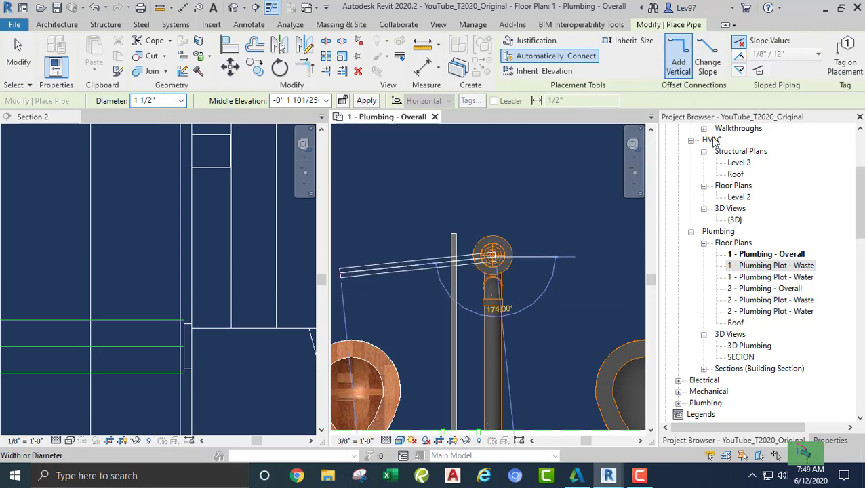
{"action": "left_click", "coordinate": [829, 440]}
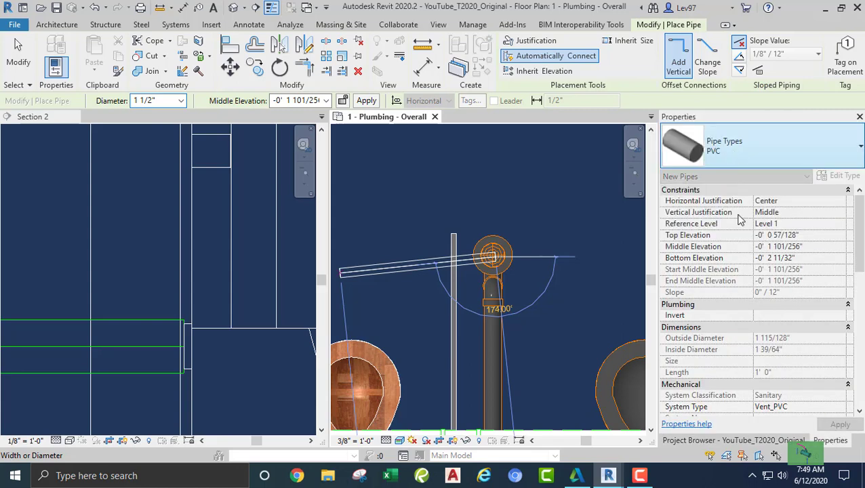
{"action": "scroll", "coordinate": [536, 267], "scroll_direction": "down", "scroll_amount": 3}
{"action": "middle_click_drag", "start_coordinate": [541, 269], "coordinate": [531, 72]}
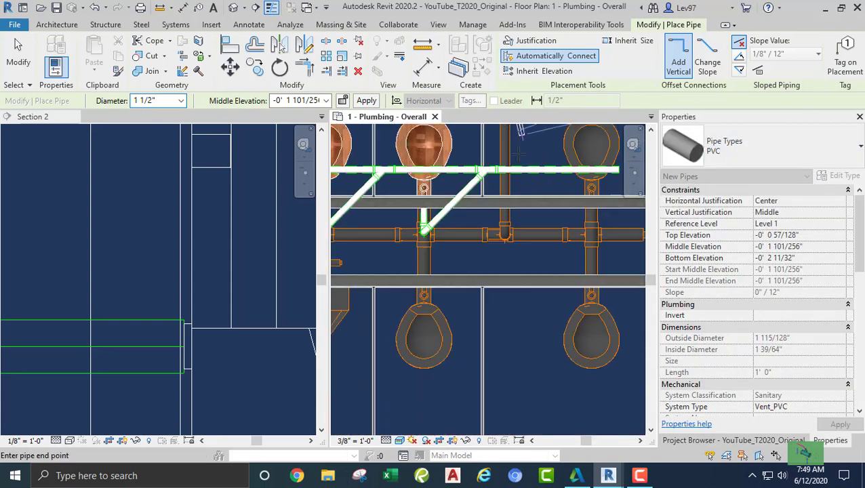
{"action": "scroll", "coordinate": [506, 204], "scroll_direction": "up", "scroll_amount": 5}
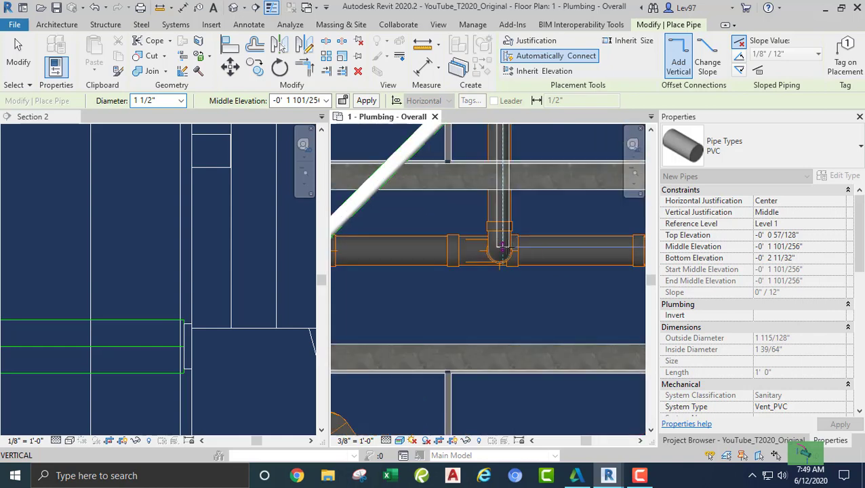
{"action": "left_click", "coordinate": [502, 245]}
Step: Raise the floor drain's 1 1/2" vent to a middle elevation of 11' 0" and draw a short 45° stub toward the vent main
{"action": "left_click", "coordinate": [307, 101]}
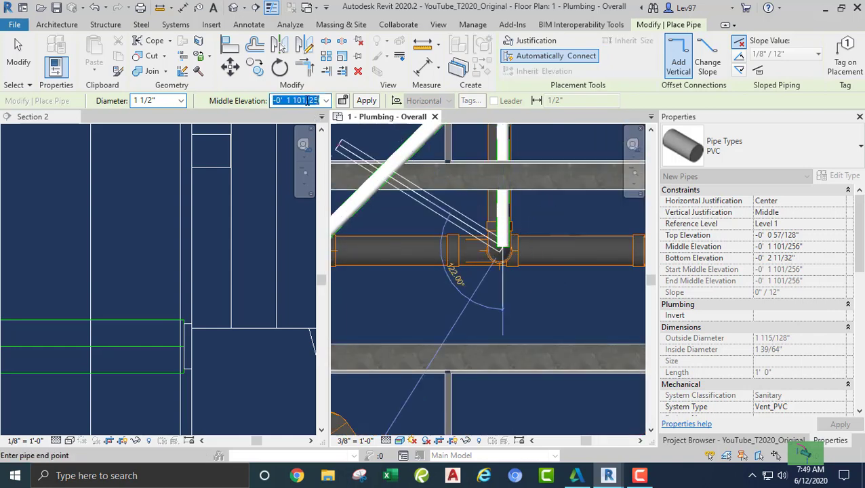
{"action": "type", "text": "11"}
{"action": "key", "text": "Return"}
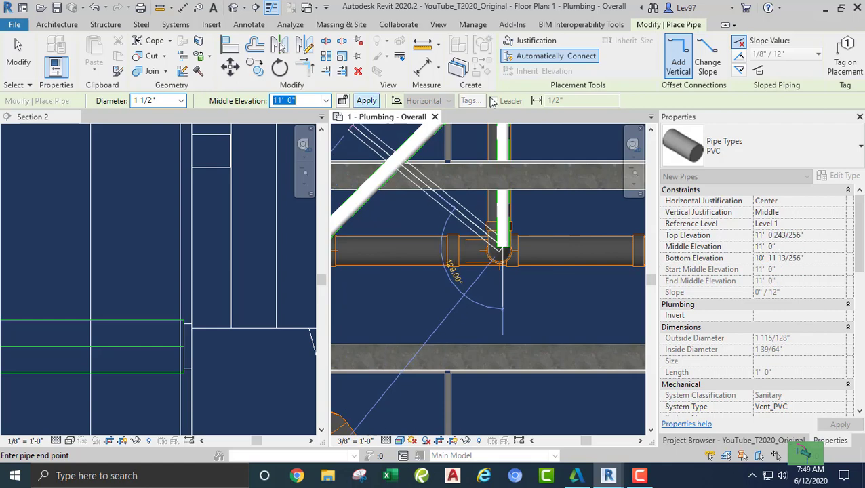
{"action": "scroll", "coordinate": [487, 220], "scroll_direction": "down", "scroll_amount": 2}
{"action": "middle_click_drag", "start_coordinate": [501, 230], "coordinate": [450, 279]}
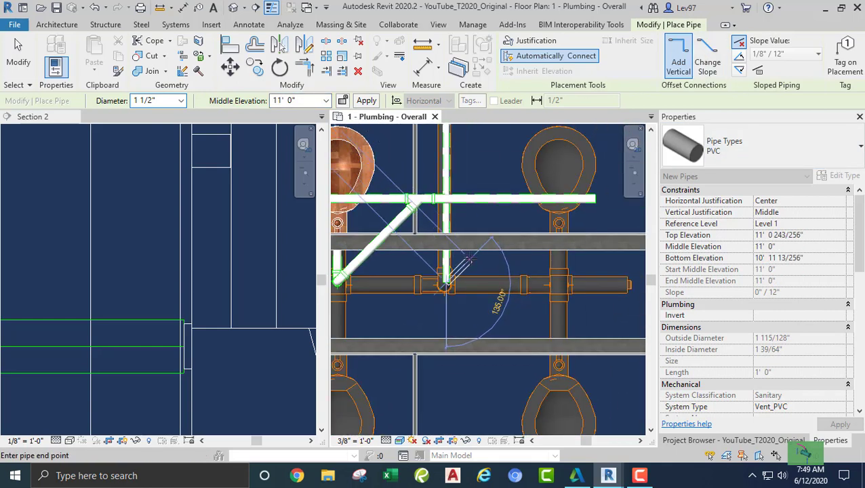
{"action": "left_click", "coordinate": [468, 259]}
{"action": "key", "text": "Escape"}
{"action": "key", "text": "Escape"}
{"action": "scroll", "coordinate": [478, 261], "scroll_direction": "down", "scroll_amount": 1}
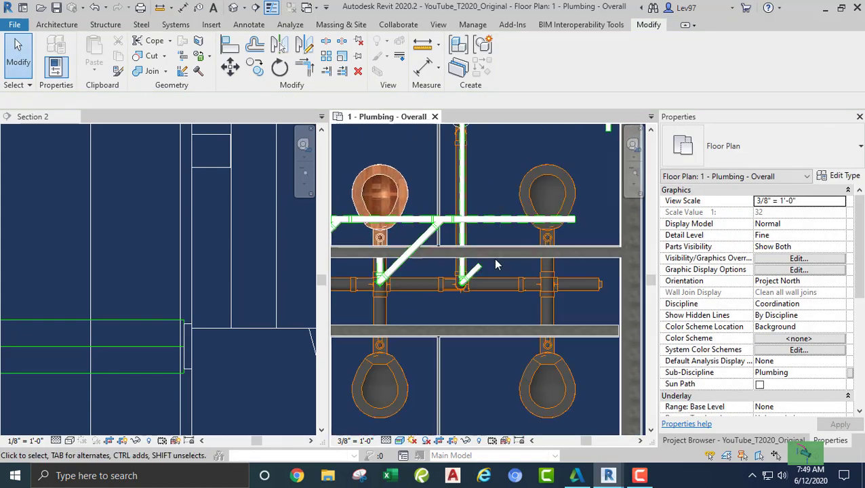
Step: Extend the floor drain's diagonal vent stub to the horizontal vent main with Trim/Extend Single Element
{"action": "scroll", "coordinate": [520, 228], "scroll_direction": "up", "scroll_amount": 3}
{"action": "scroll", "coordinate": [509, 230], "scroll_direction": "down", "scroll_amount": 2}
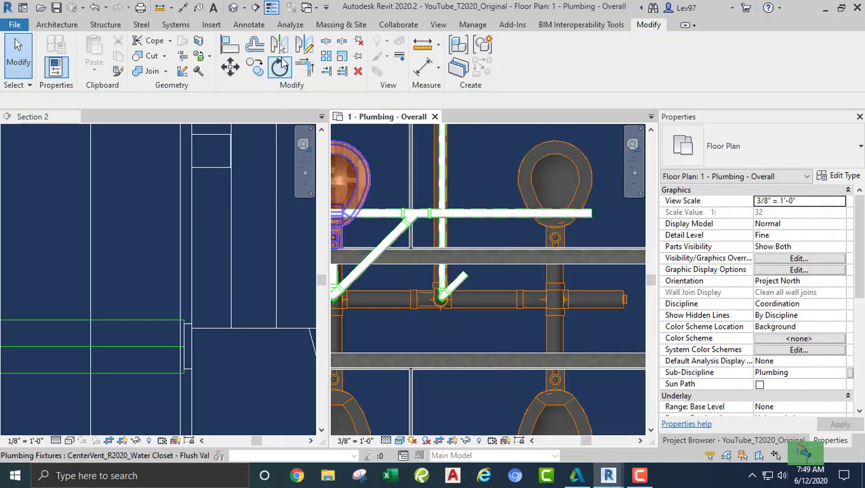
{"action": "left_click", "coordinate": [327, 73]}
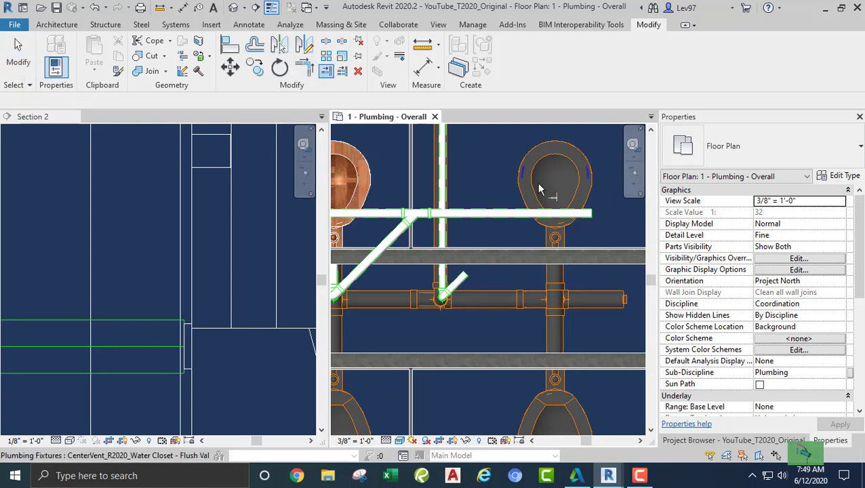
{"action": "left_click", "coordinate": [513, 215]}
{"action": "left_click", "coordinate": [464, 278]}
{"action": "key", "text": "Escape"}
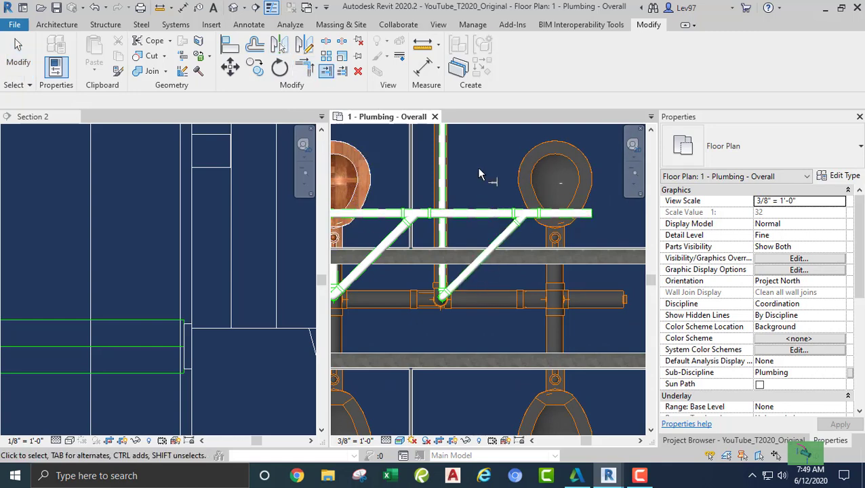
Step: Examine the open ends of the vent main and the lavatory vent around the last water closets and the men's room floor drain
{"action": "middle_click_drag", "start_coordinate": [496, 178], "coordinate": [358, 182]}
{"action": "scroll", "coordinate": [469, 179], "scroll_direction": "down", "scroll_amount": 1}
{"action": "scroll", "coordinate": [470, 183], "scroll_direction": "down", "scroll_amount": 2}
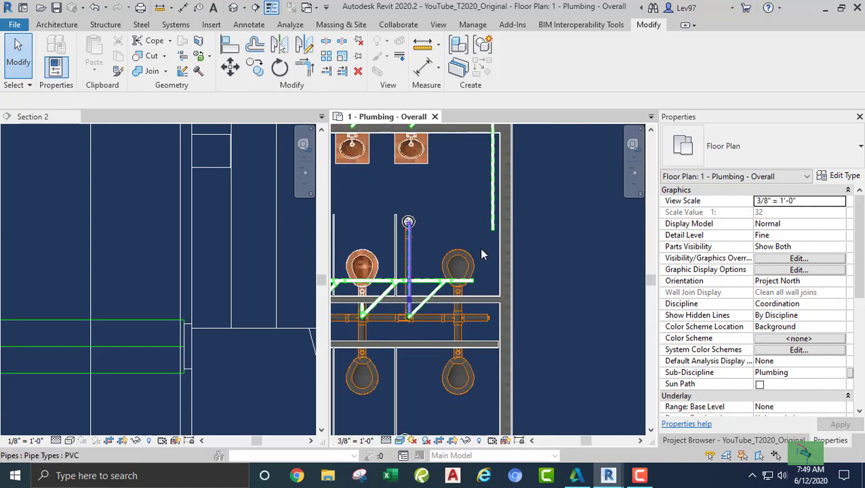
{"action": "middle_click_drag", "start_coordinate": [460, 224], "coordinate": [461, 161]}
{"action": "scroll", "coordinate": [463, 249], "scroll_direction": "up", "scroll_amount": 4}
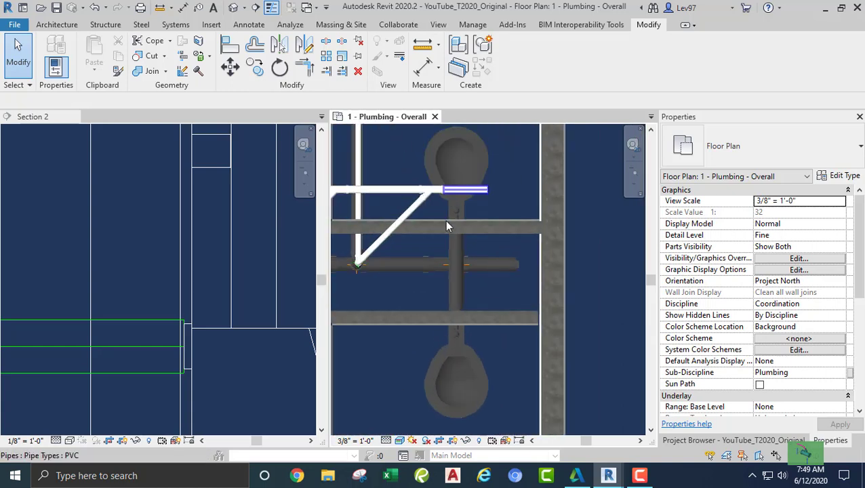
{"action": "scroll", "coordinate": [434, 264], "scroll_direction": "down", "scroll_amount": 3}
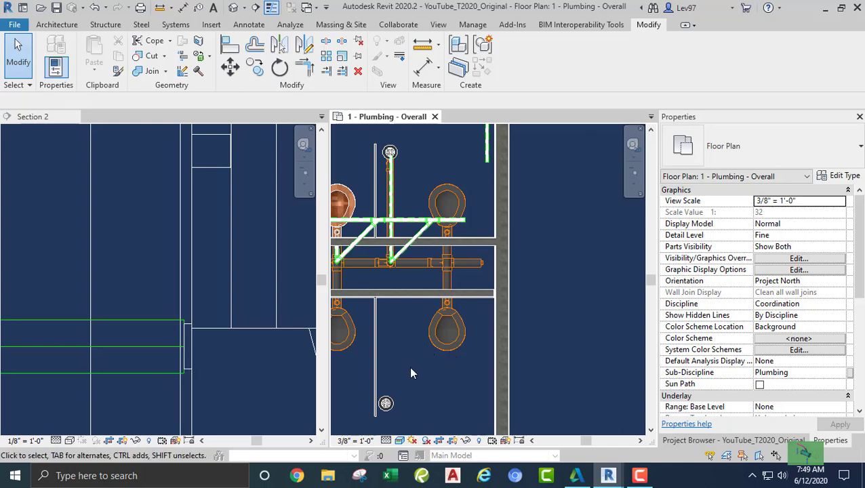
{"action": "scroll", "coordinate": [410, 372], "scroll_direction": "down", "scroll_amount": 2}
{"action": "middle_click_drag", "start_coordinate": [419, 341], "coordinate": [425, 334]}
{"action": "scroll", "coordinate": [438, 311], "scroll_direction": "up", "scroll_amount": 4}
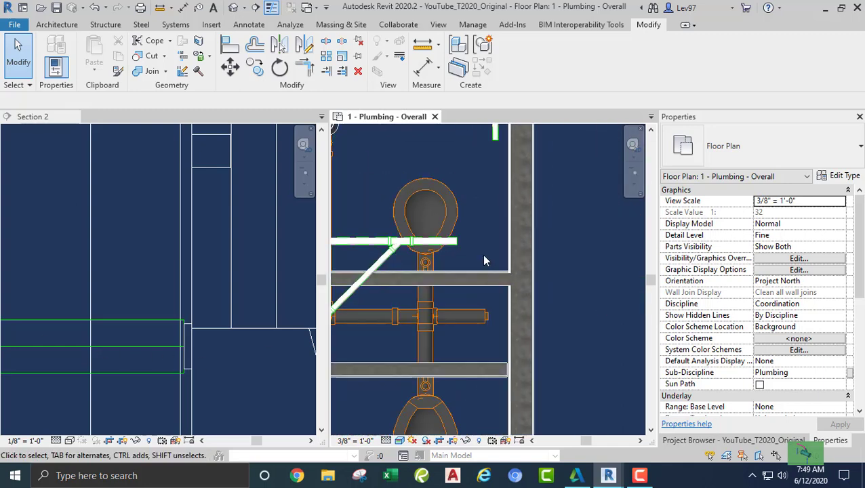
{"action": "scroll", "coordinate": [484, 257], "scroll_direction": "down", "scroll_amount": 4}
{"action": "middle_click_drag", "start_coordinate": [492, 234], "coordinate": [498, 269]}
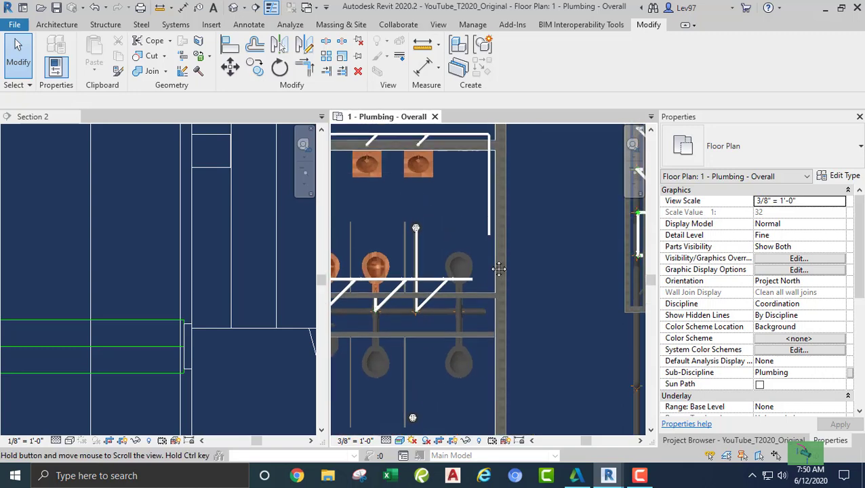
{"action": "scroll", "coordinate": [478, 241], "scroll_direction": "up", "scroll_amount": 2}
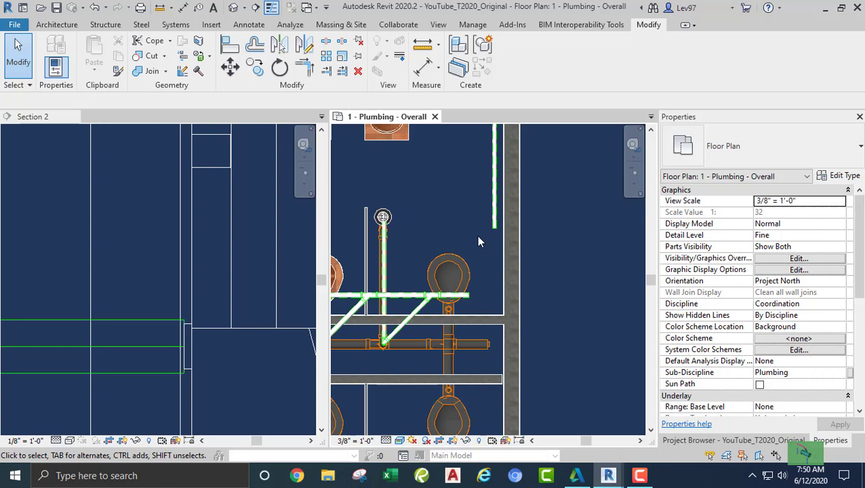
Step: Check the diameter and elevation of the lavatory vent pipe running down beside the women's room end wall
{"action": "left_click", "coordinate": [451, 217]}
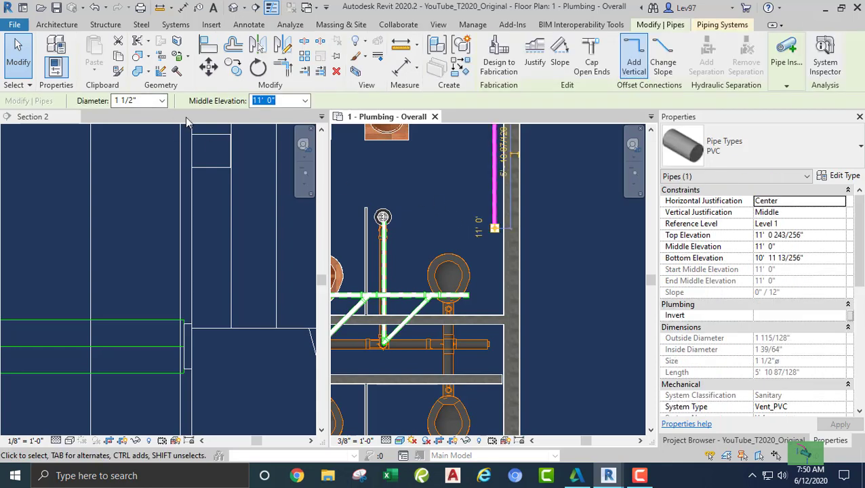
{"action": "scroll", "coordinate": [428, 203], "scroll_direction": "down", "scroll_amount": 4}
{"action": "middle_click_drag", "start_coordinate": [438, 205], "coordinate": [446, 231]}
{"action": "scroll", "coordinate": [441, 250], "scroll_direction": "up", "scroll_amount": 5}
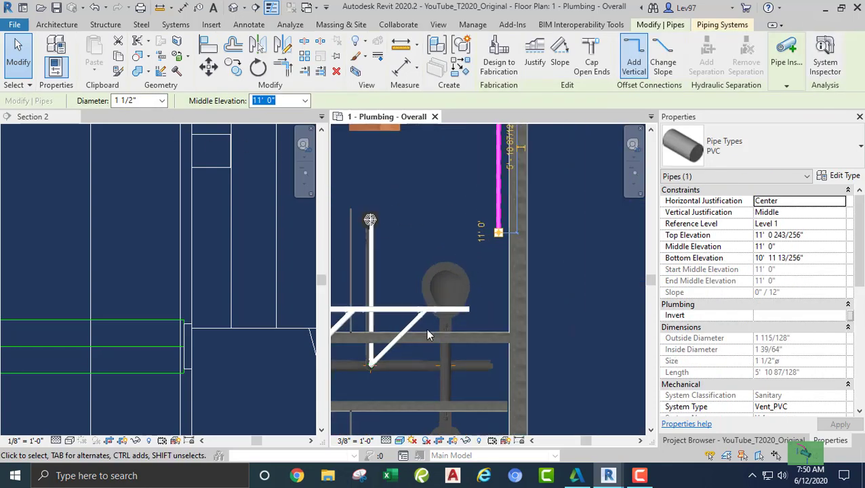
{"action": "scroll", "coordinate": [427, 334], "scroll_direction": "up", "scroll_amount": 2}
Step: Continue the 2" vent main from its open end at 11' 0", turning it 90° through the wall into the plumbing chase
{"action": "left_click", "coordinate": [461, 301]}
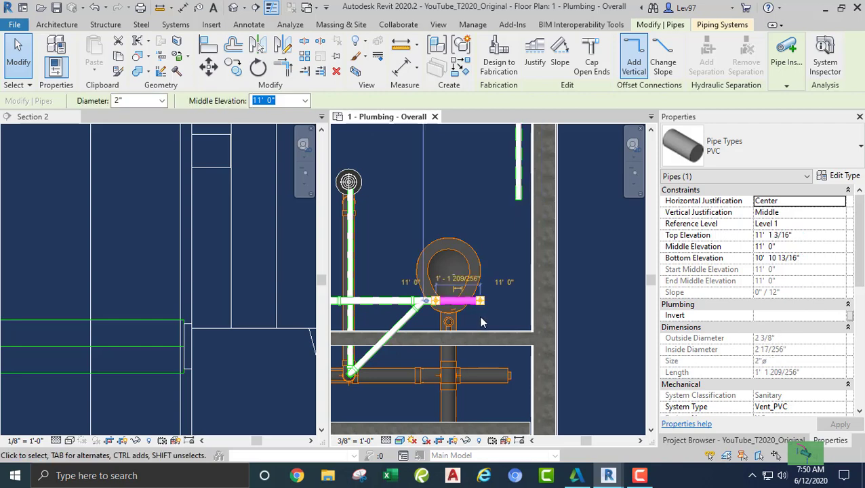
{"action": "right_click", "coordinate": [482, 307]}
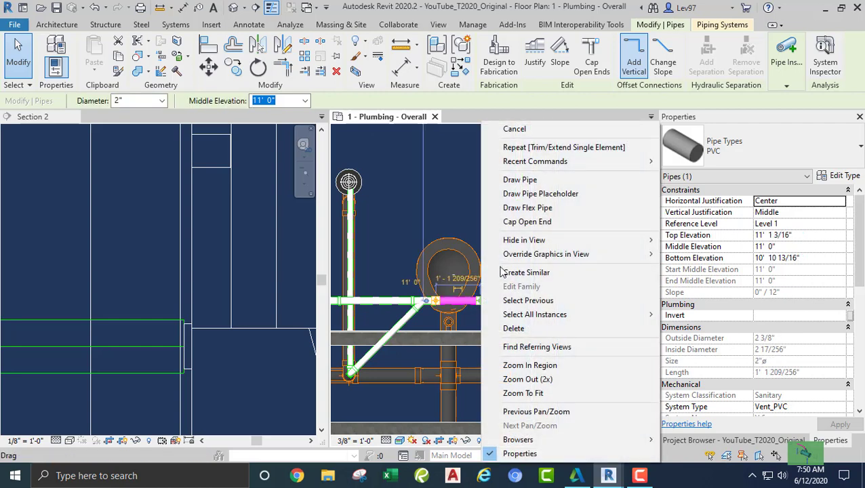
{"action": "left_click", "coordinate": [517, 182]}
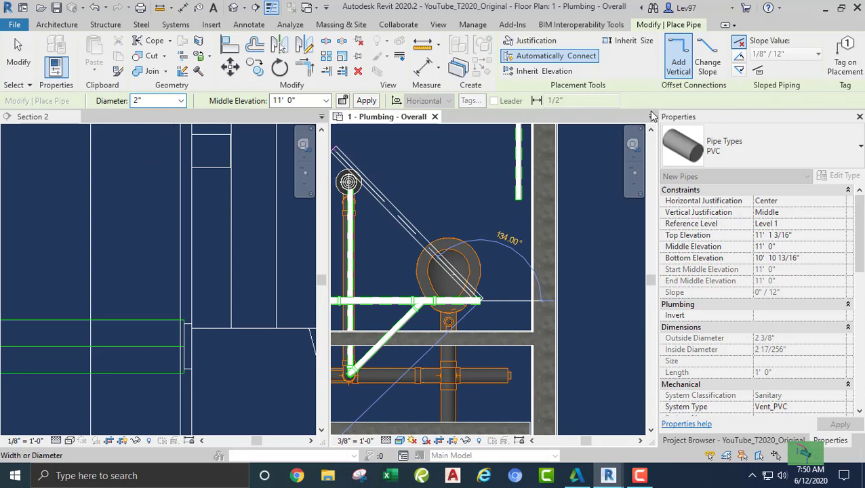
{"action": "left_click", "coordinate": [480, 354]}
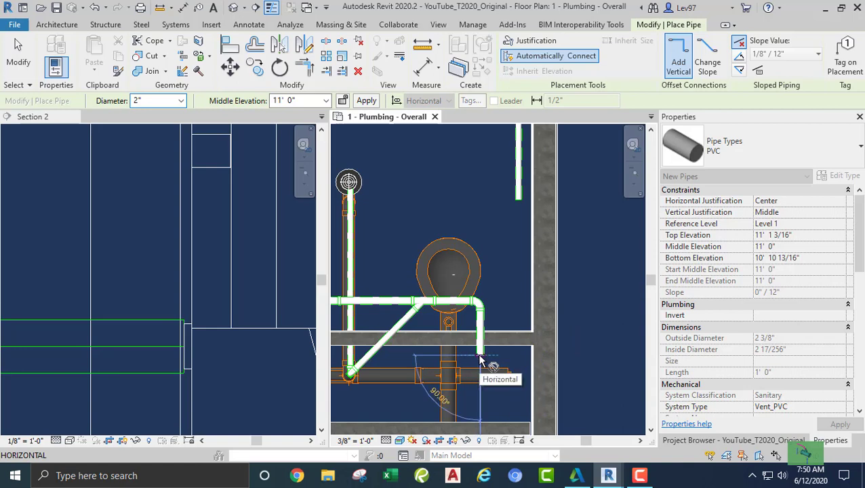
{"action": "key", "text": "Escape"}
{"action": "key", "text": "Escape"}
{"action": "scroll", "coordinate": [480, 353], "scroll_direction": "down", "scroll_amount": 2}
{"action": "middle_click_drag", "start_coordinate": [463, 235], "coordinate": [410, 254]}
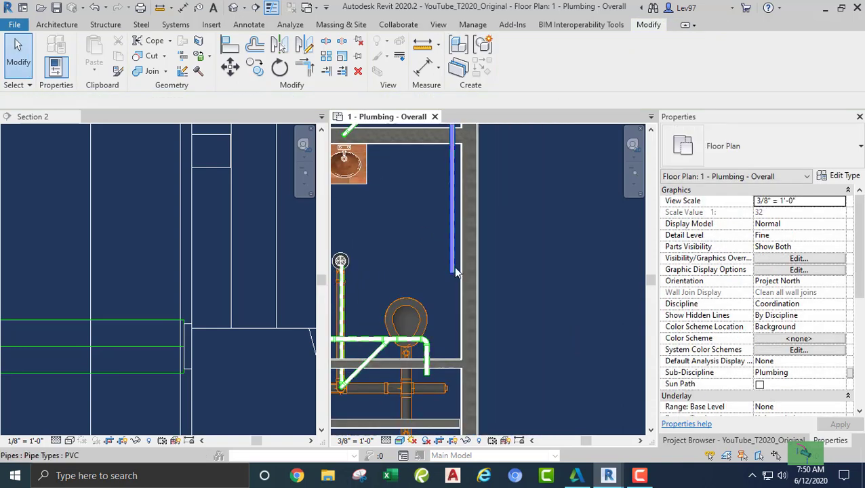
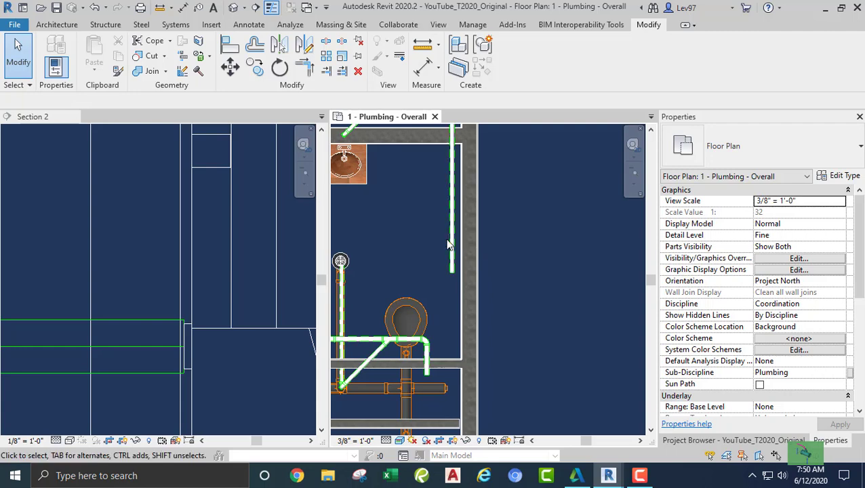
Step: Align the vent main's short leg through the chase wall with the centerline of the lavatory vent pipe
{"action": "middle_click_drag", "start_coordinate": [429, 256], "coordinate": [468, 262]}
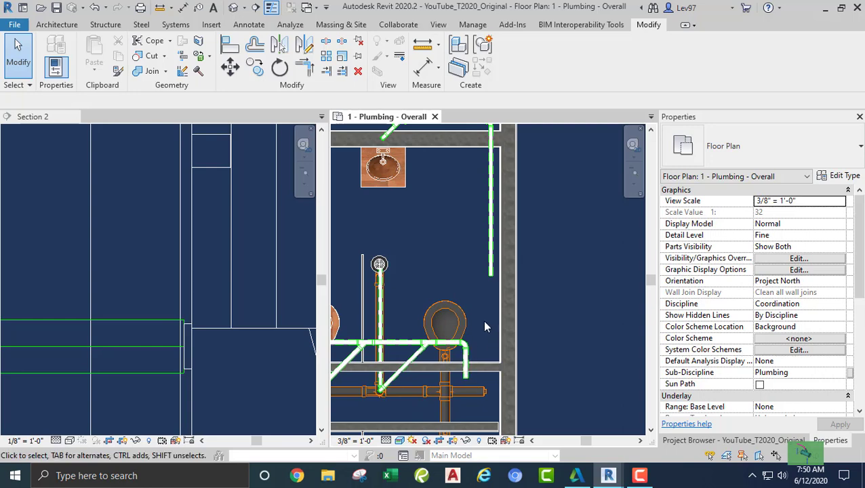
{"action": "middle_click_drag", "start_coordinate": [482, 320], "coordinate": [444, 284]}
{"action": "scroll", "coordinate": [447, 255], "scroll_direction": "up", "scroll_amount": 1}
{"action": "middle_click_drag", "start_coordinate": [418, 241], "coordinate": [405, 286]}
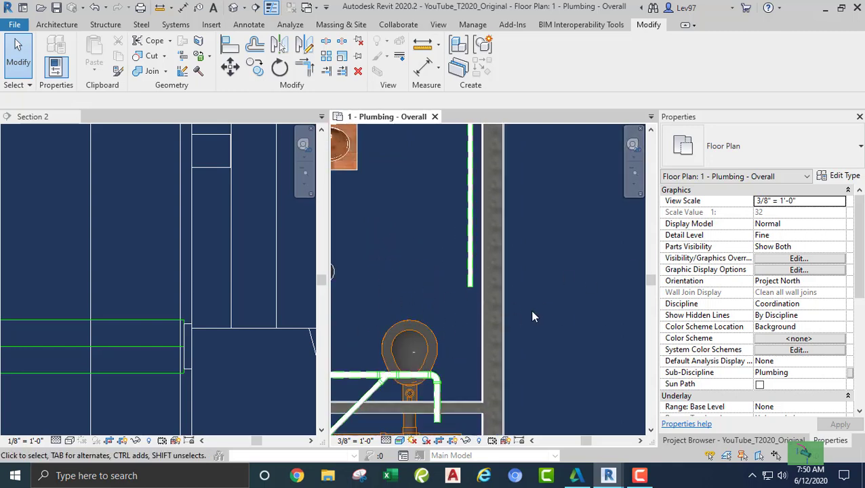
{"action": "middle_click_drag", "start_coordinate": [434, 301], "coordinate": [455, 298]}
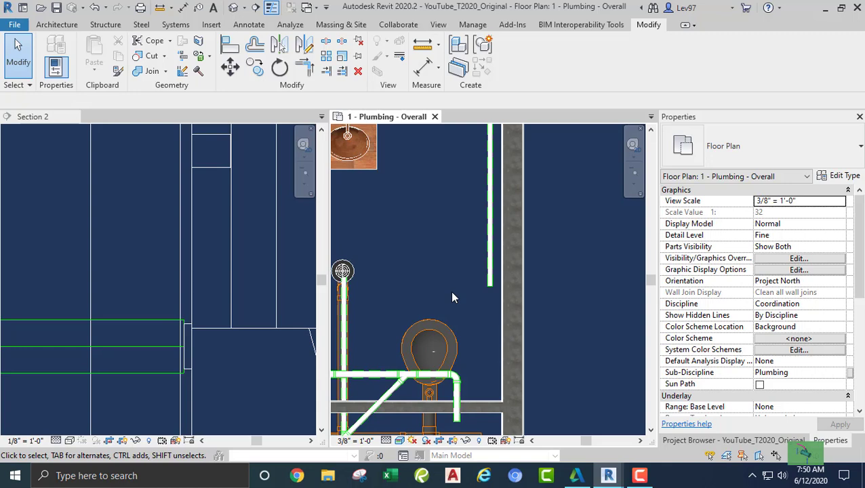
{"action": "left_click", "coordinate": [234, 41]}
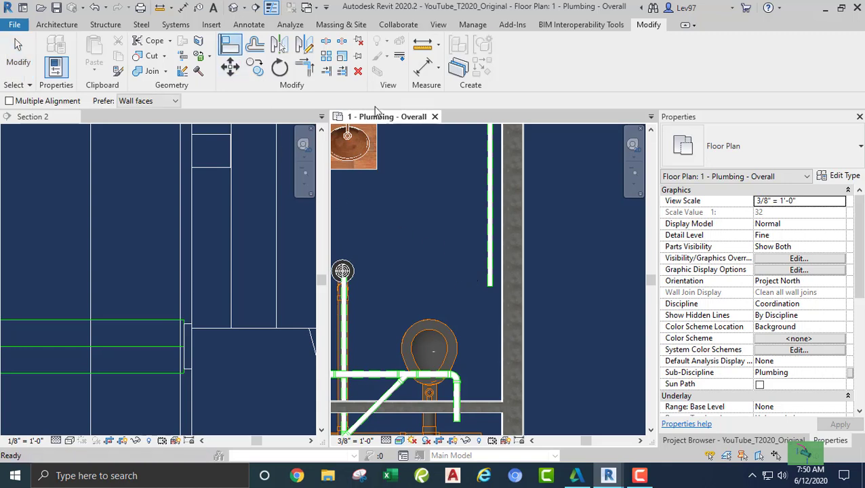
{"action": "left_click", "coordinate": [491, 236]}
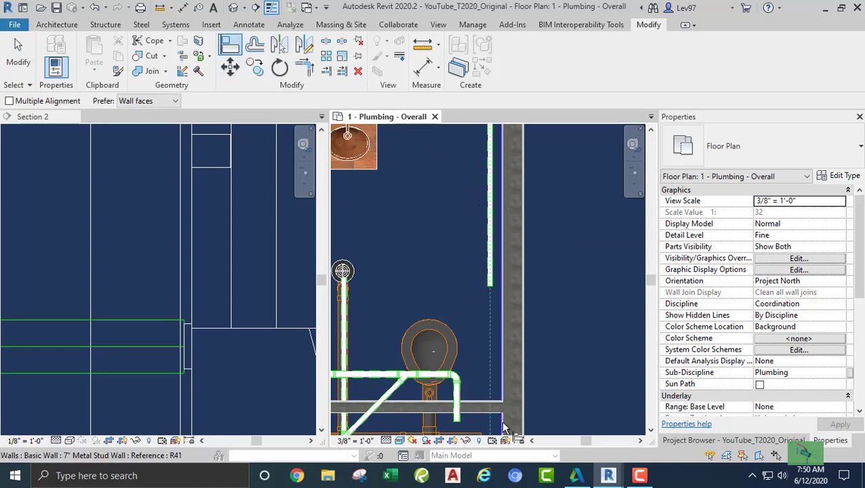
{"action": "left_click", "coordinate": [459, 406]}
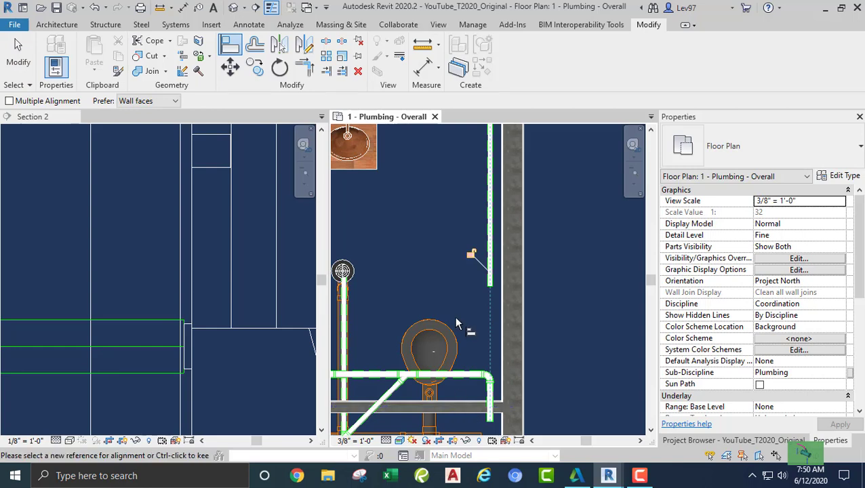
{"action": "middle_click_drag", "start_coordinate": [454, 317], "coordinate": [444, 316]}
{"action": "scroll", "coordinate": [448, 319], "scroll_direction": "up", "scroll_amount": 2}
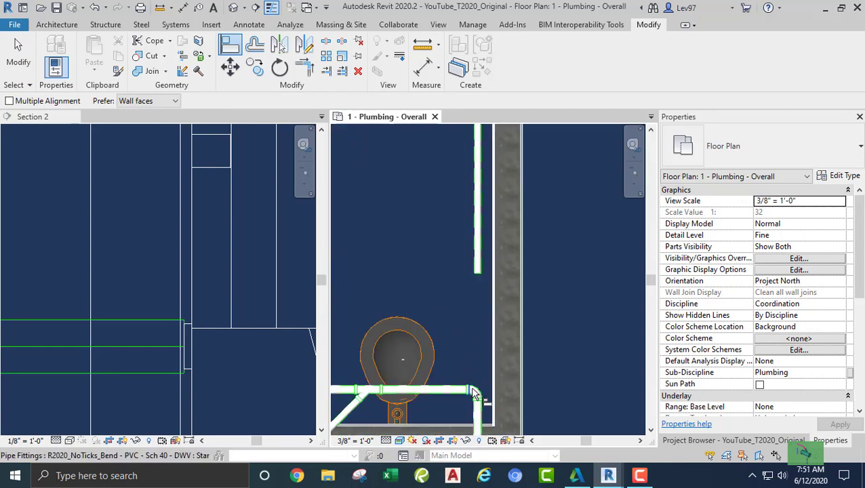
{"action": "scroll", "coordinate": [455, 345], "scroll_direction": "up", "scroll_amount": 3}
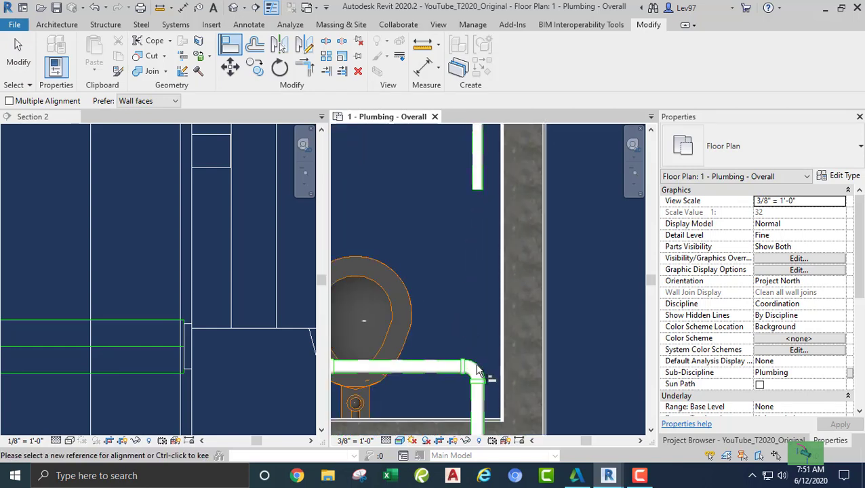
{"action": "key", "text": "Escape"}
{"action": "key", "text": "Escape"}
{"action": "middle_click_drag", "start_coordinate": [443, 336], "coordinate": [445, 278]}
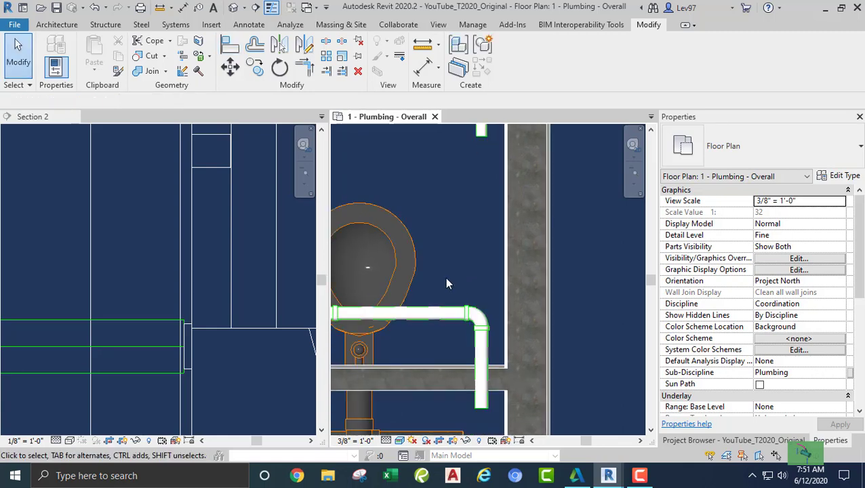
{"action": "scroll", "coordinate": [445, 278], "scroll_direction": "up", "scroll_amount": 1}
{"action": "left_click", "coordinate": [489, 332]}
{"action": "left_click_drag", "start_coordinate": [548, 381], "coordinate": [549, 382]}
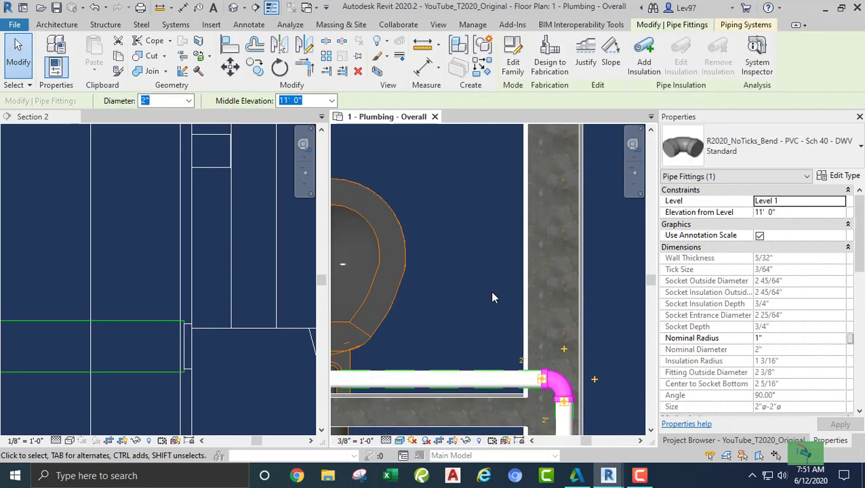
{"action": "left_click", "coordinate": [95, 12]}
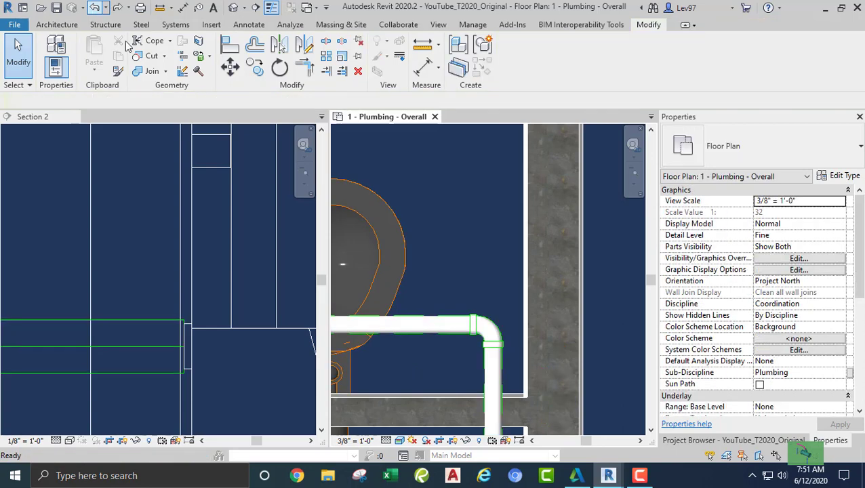
Step: Convert the 2" elbow at the vent main's corner into a tee opening toward the lavatory vent
{"action": "middle_click_drag", "start_coordinate": [415, 181], "coordinate": [473, 164]}
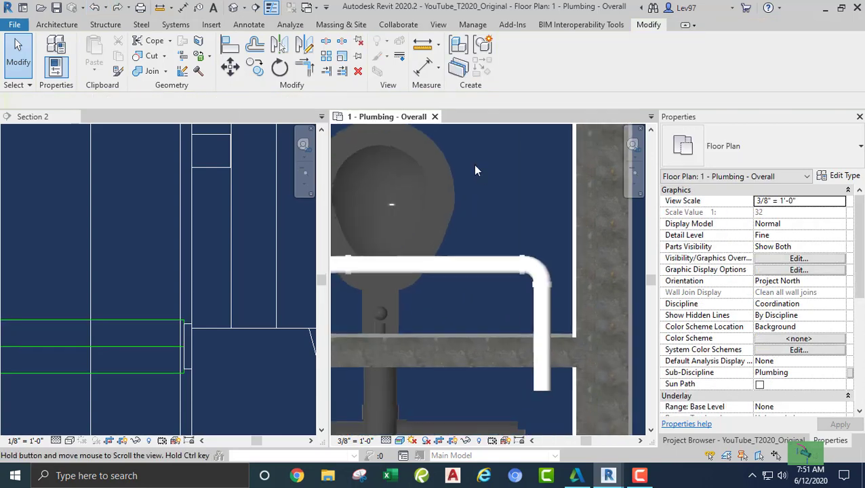
{"action": "left_click", "coordinate": [537, 279]}
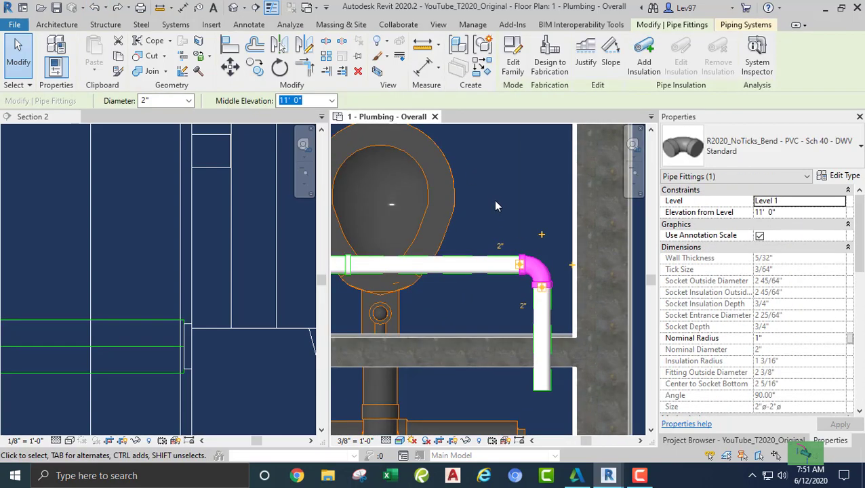
{"action": "left_click", "coordinate": [541, 235]}
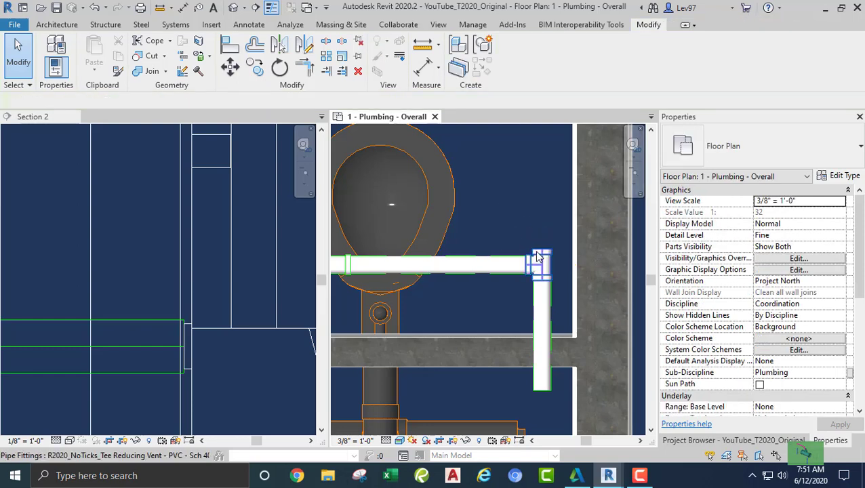
Step: Draw a 2" PVC stub about 9" long at 11' 0" from the tee's open end toward the lavatory vent
{"action": "left_click", "coordinate": [545, 255]}
{"action": "right_click", "coordinate": [543, 250]}
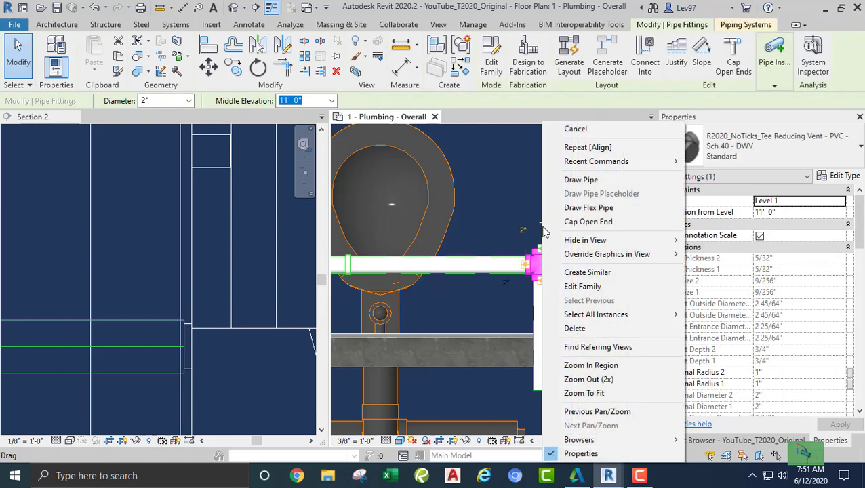
{"action": "left_click", "coordinate": [562, 179]}
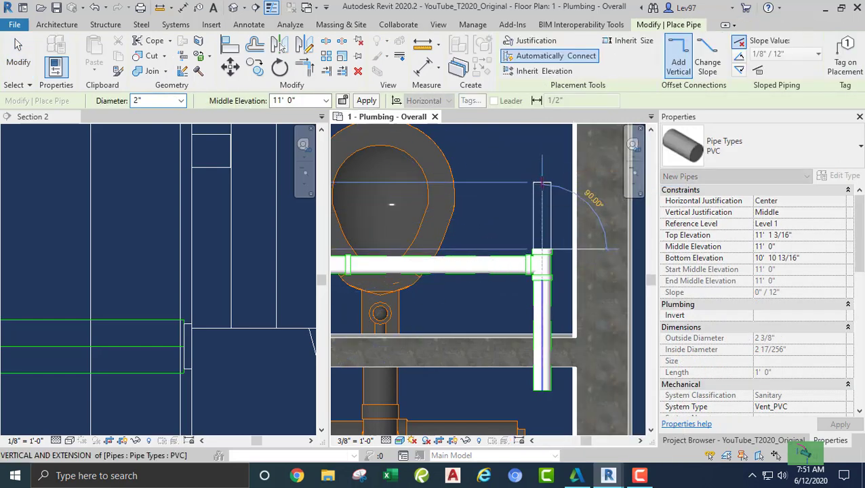
{"action": "left_click", "coordinate": [542, 184]}
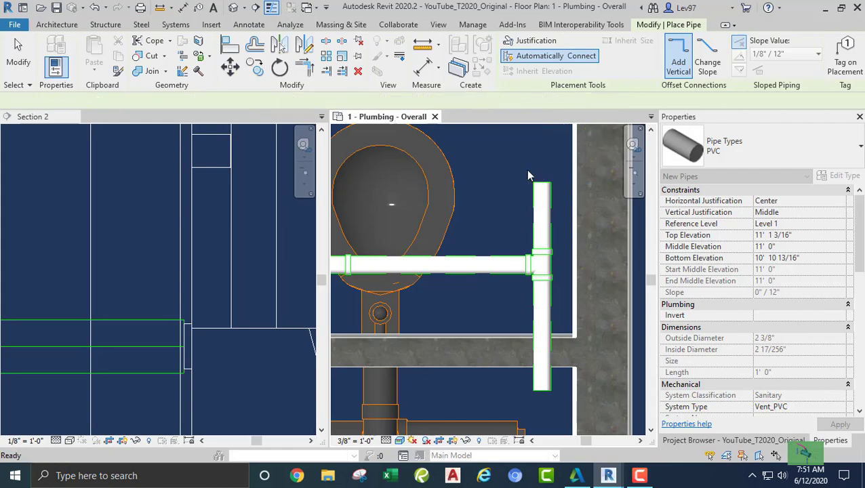
{"action": "key", "text": "Escape"}
{"action": "key", "text": "Escape"}
Step: Set the diameter of the new stub between the tee and the lavatory vent to 1 1/2"
{"action": "left_click", "coordinate": [541, 203]}
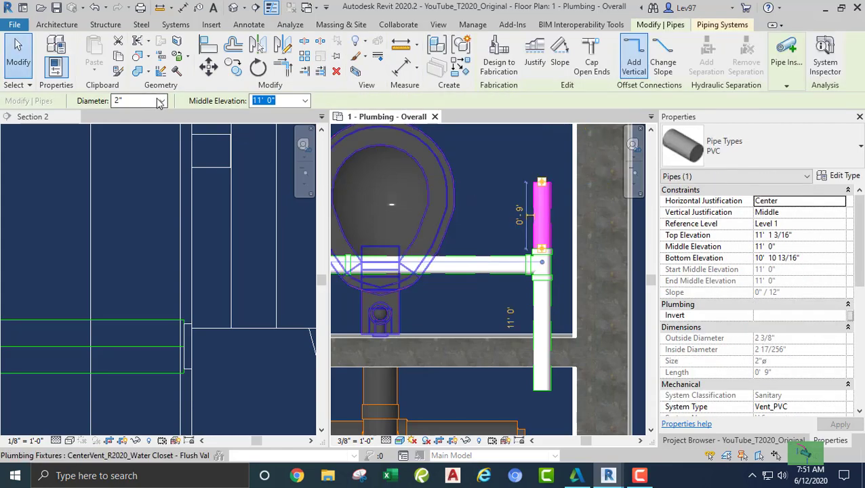
{"action": "left_click", "coordinate": [159, 101]}
{"action": "left_click", "coordinate": [129, 150]}
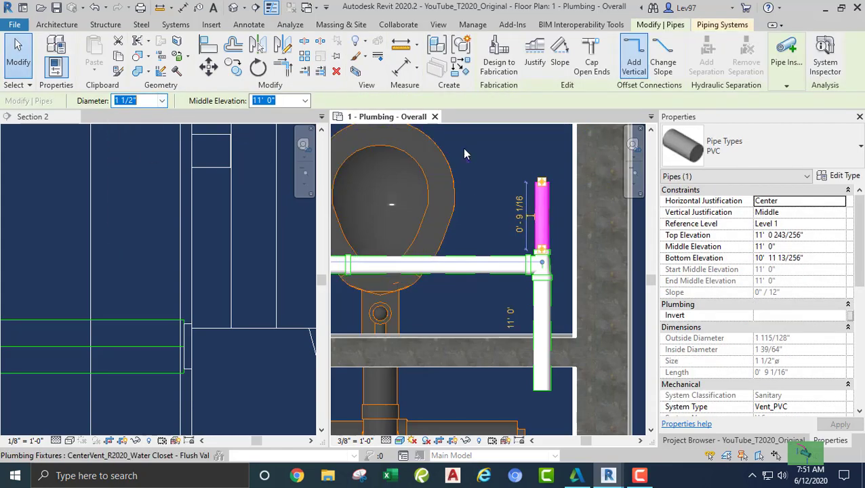
{"action": "left_click", "coordinate": [488, 149]}
{"action": "scroll", "coordinate": [503, 160], "scroll_direction": "down", "scroll_amount": 2}
{"action": "middle_click_drag", "start_coordinate": [488, 136], "coordinate": [464, 250]}
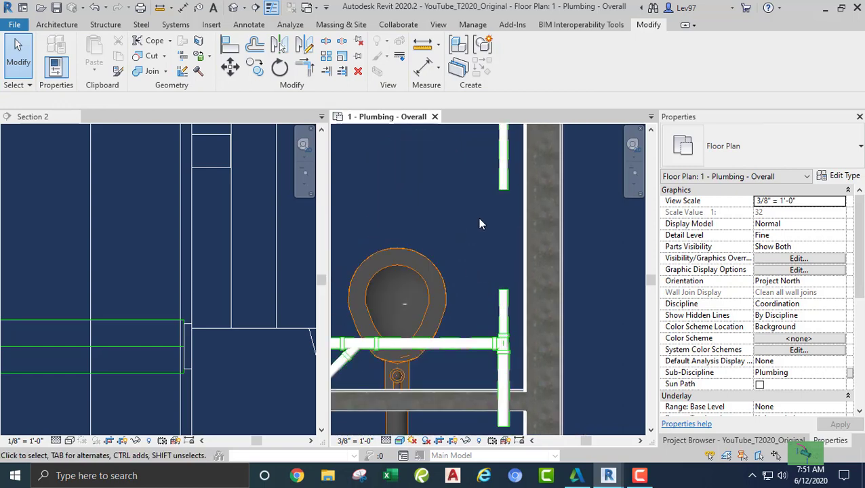
Step: Try stretching the 1 1/2" stub to the lavatory vent's open end, and undo the stretch
{"action": "left_click", "coordinate": [230, 66]}
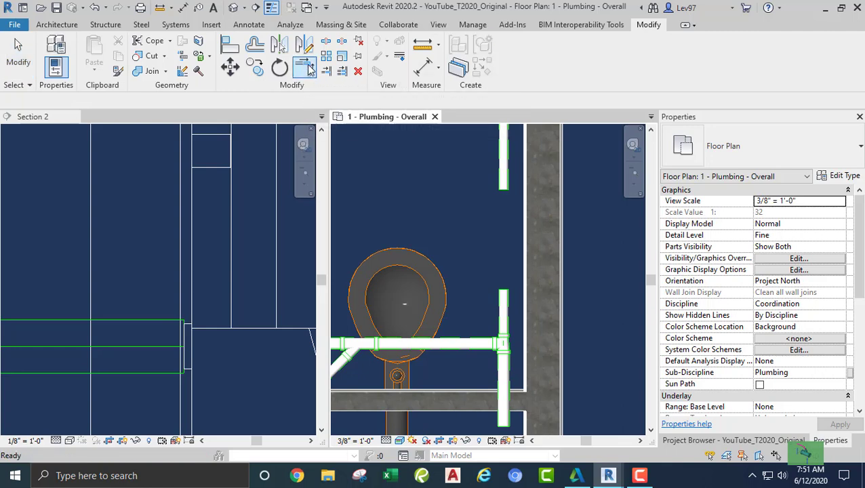
{"action": "left_click", "coordinate": [504, 296]}
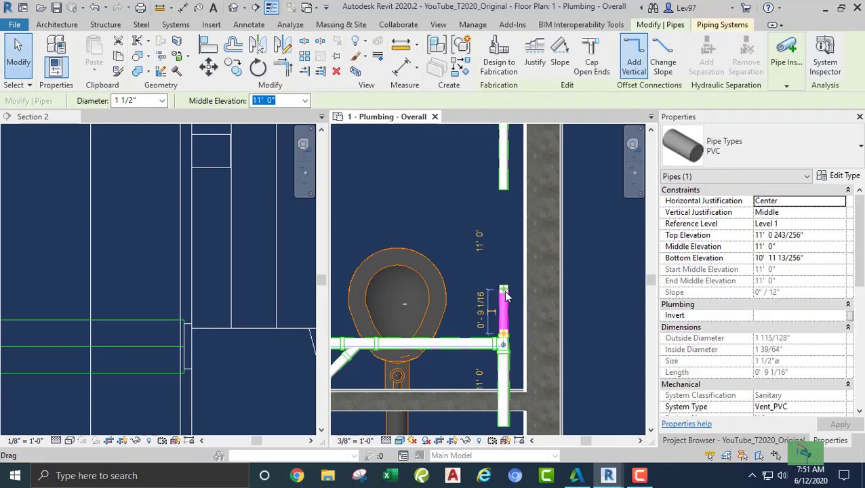
{"action": "left_click_drag", "start_coordinate": [505, 288], "coordinate": [503, 190]}
{"action": "left_click_drag", "start_coordinate": [459, 205], "coordinate": [455, 205]}
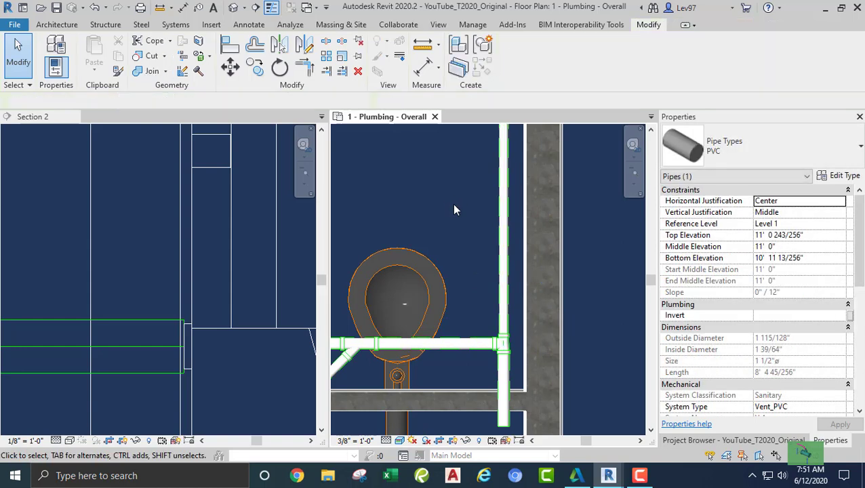
{"action": "left_click", "coordinate": [456, 215]}
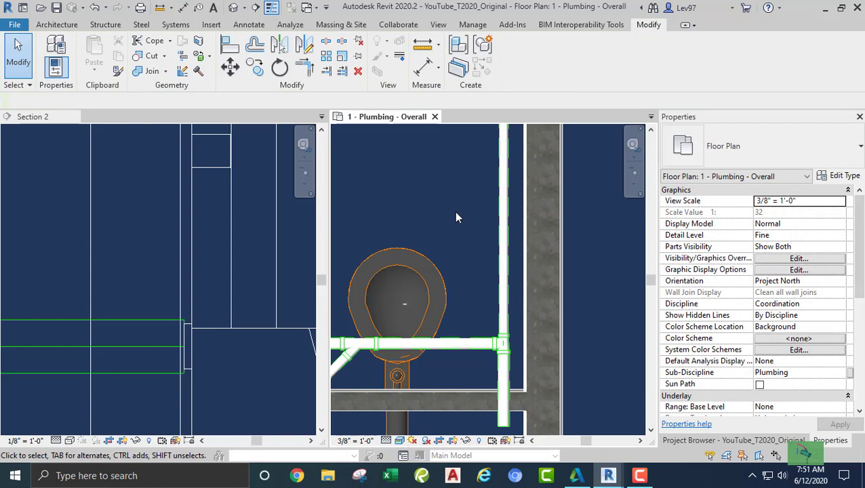
{"action": "left_click", "coordinate": [95, 8]}
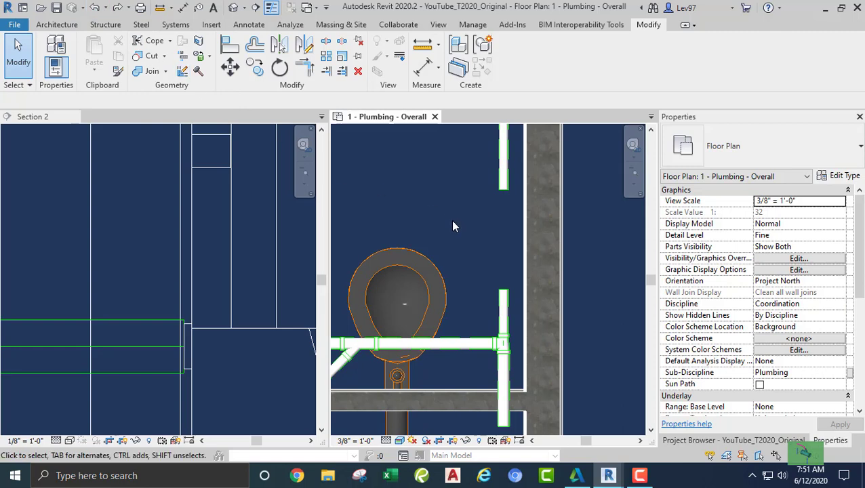
Step: Draw a 1 1/2" PVC pipe at 11' 0" from the lavatory vent's open end to the end of the tee's stub
{"action": "left_click", "coordinate": [499, 194]}
{"action": "right_click", "coordinate": [503, 196]}
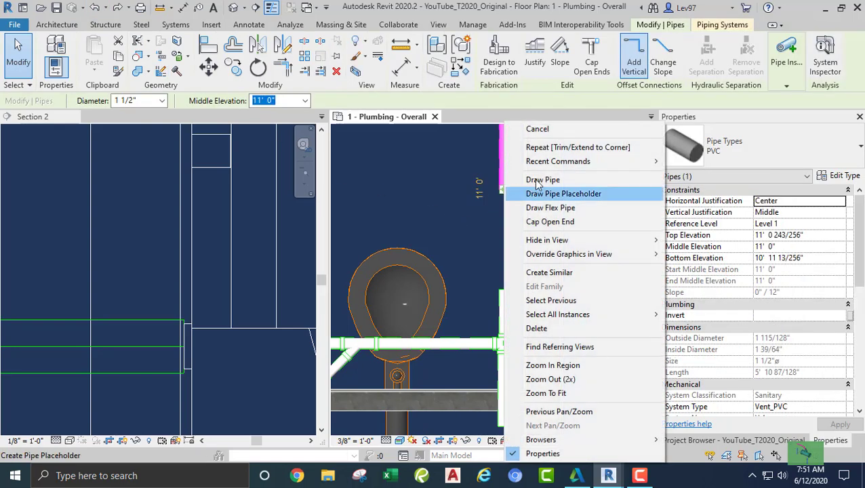
{"action": "left_click", "coordinate": [539, 180]}
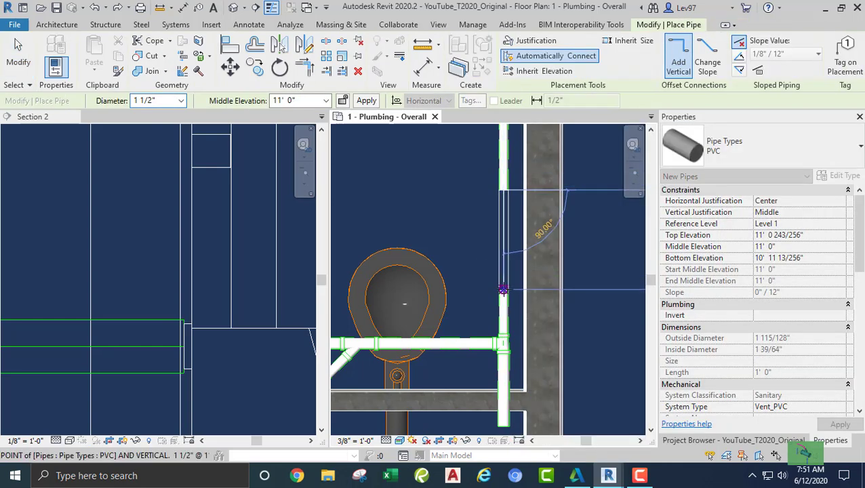
{"action": "left_click", "coordinate": [503, 290]}
{"action": "key", "text": "Escape"}
{"action": "key", "text": "Escape"}
Step: Draw a 2" PVC stub about 7" long at 1' 6 7/16" from the water closet nearest the side wall, through its host wall
{"action": "scroll", "coordinate": [442, 221], "scroll_direction": "down", "scroll_amount": 2}
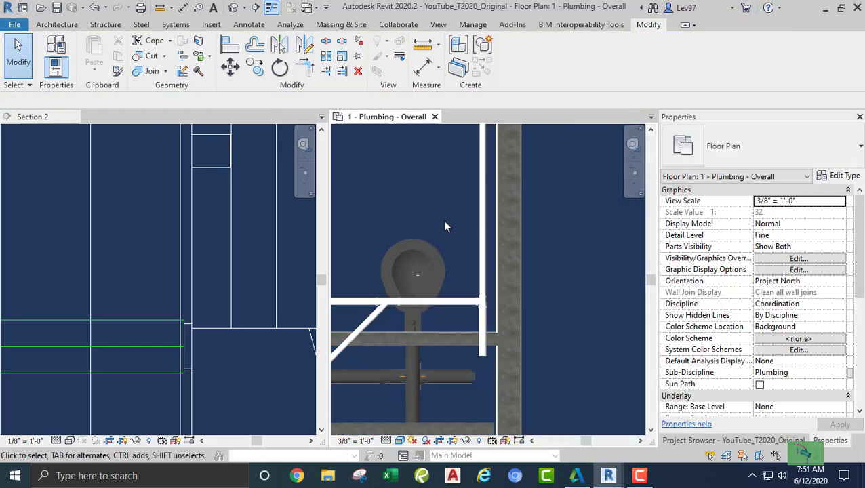
{"action": "middle_click_drag", "start_coordinate": [444, 221], "coordinate": [509, 174]}
{"action": "scroll", "coordinate": [506, 174], "scroll_direction": "down", "scroll_amount": 2}
{"action": "middle_click_drag", "start_coordinate": [445, 287], "coordinate": [489, 281]}
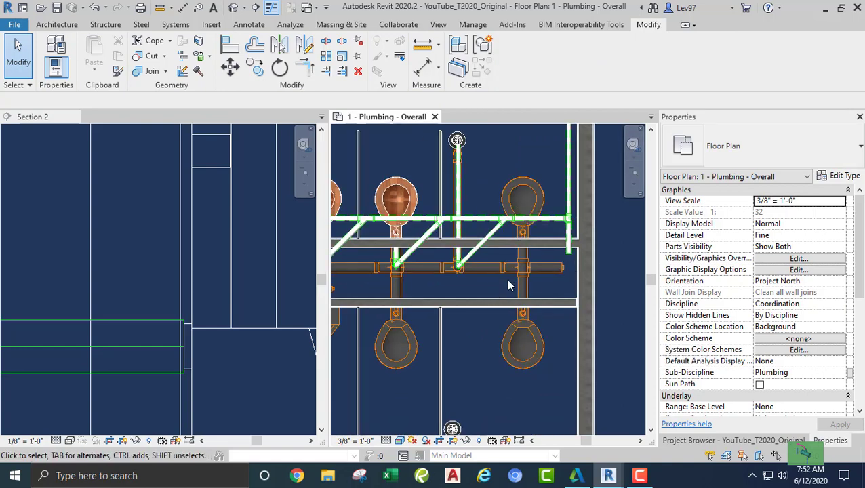
{"action": "scroll", "coordinate": [510, 253], "scroll_direction": "up", "scroll_amount": 3}
{"action": "left_click", "coordinate": [503, 148]}
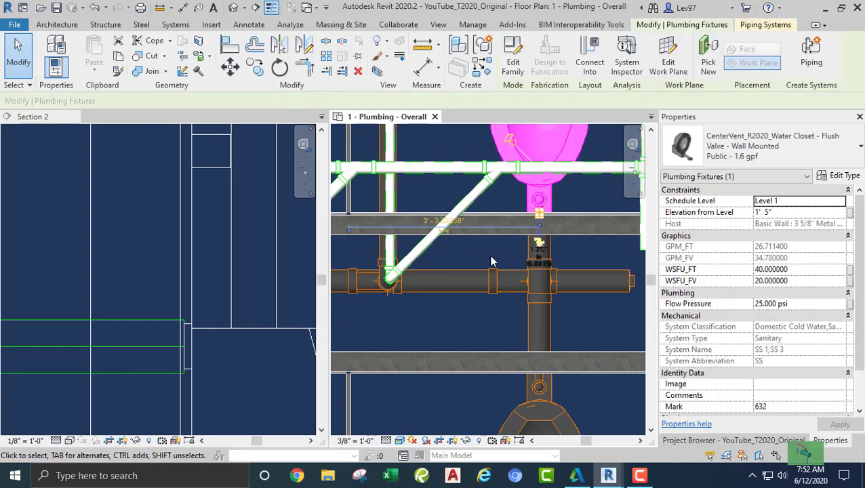
{"action": "scroll", "coordinate": [522, 237], "scroll_direction": "up", "scroll_amount": 3}
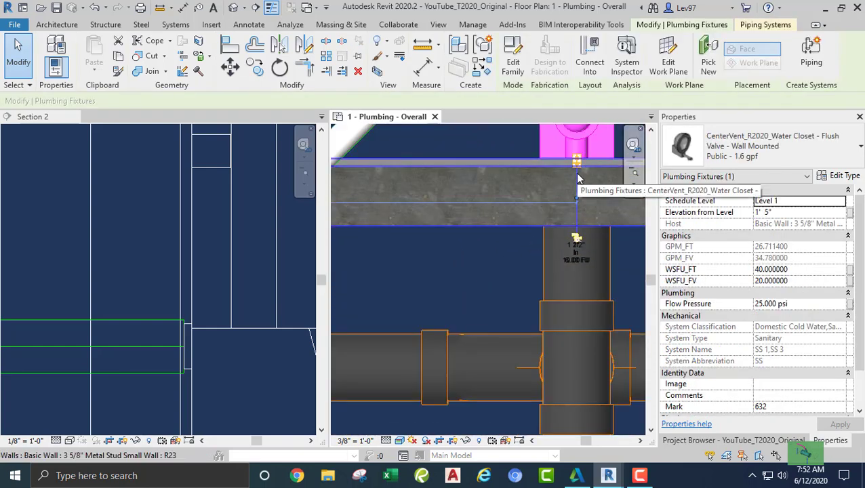
{"action": "middle_click_drag", "start_coordinate": [565, 197], "coordinate": [479, 280]}
{"action": "scroll", "coordinate": [479, 280], "scroll_direction": "up", "scroll_amount": 2}
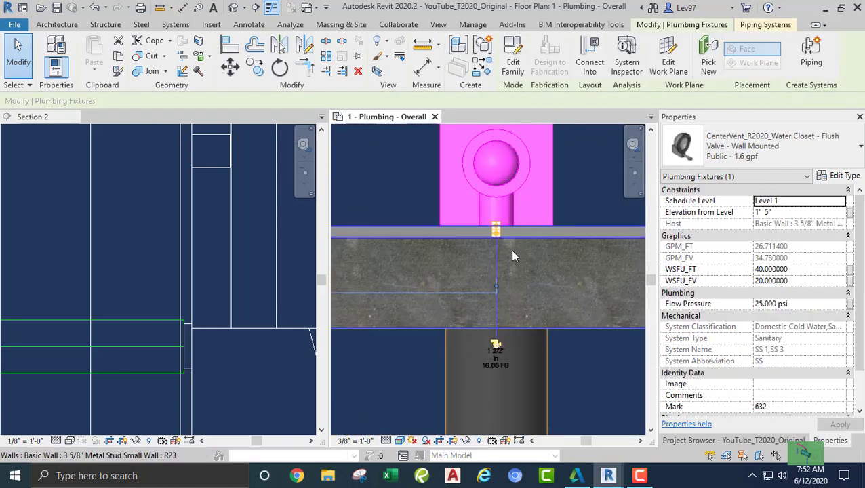
{"action": "right_click", "coordinate": [495, 247]}
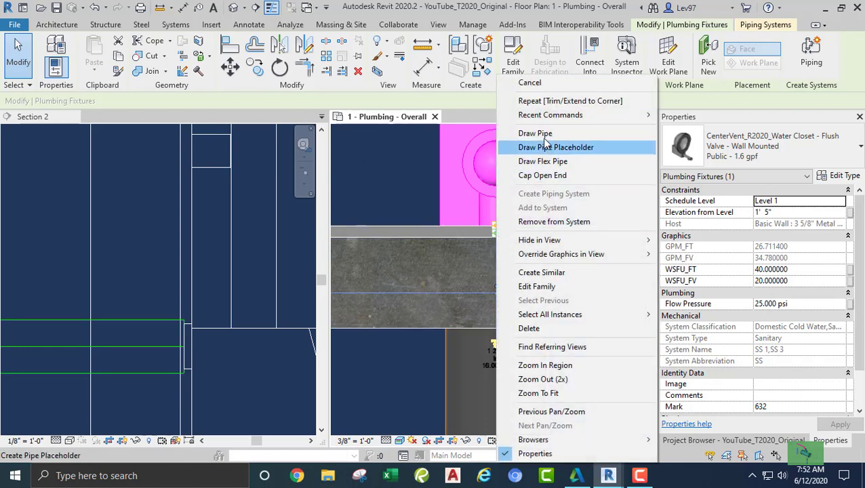
{"action": "left_click", "coordinate": [535, 133]}
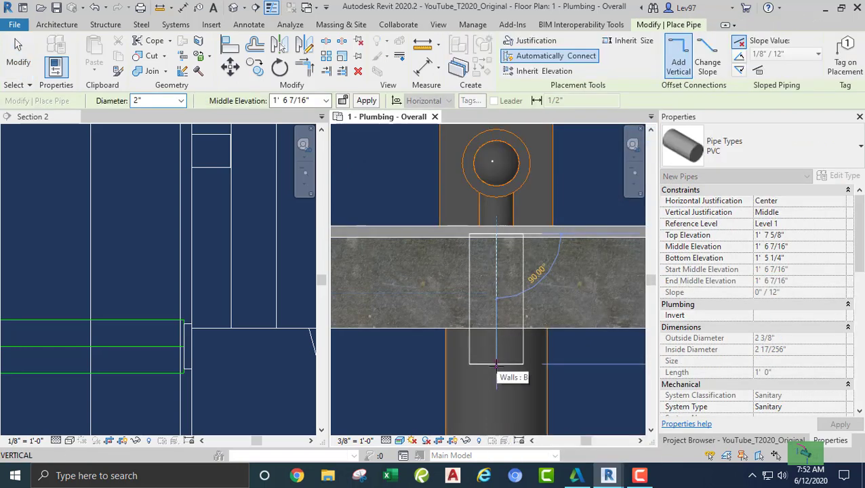
{"action": "left_click", "coordinate": [495, 393]}
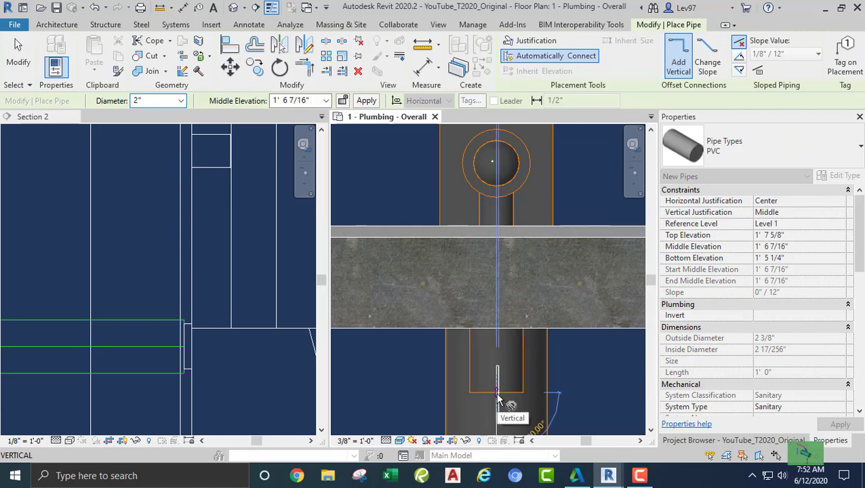
{"action": "key", "text": "Escape"}
{"action": "key", "text": "Escape"}
{"action": "left_click", "coordinate": [470, 378]}
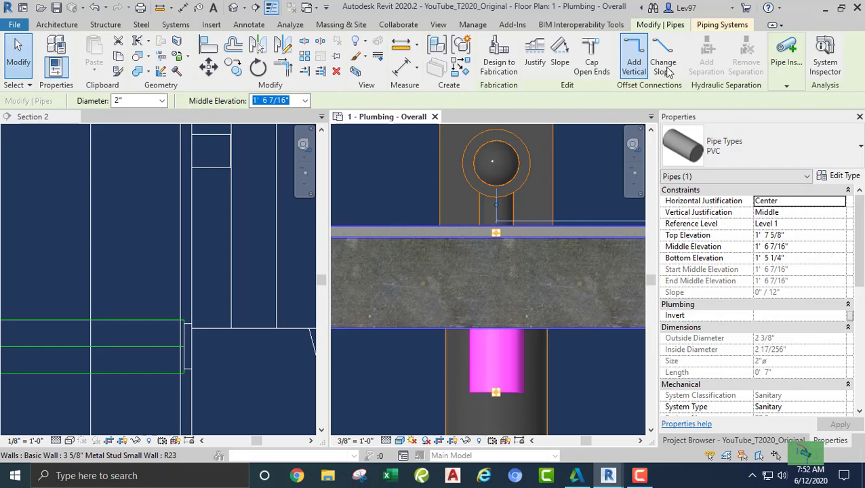
{"action": "left_click", "coordinate": [398, 372]}
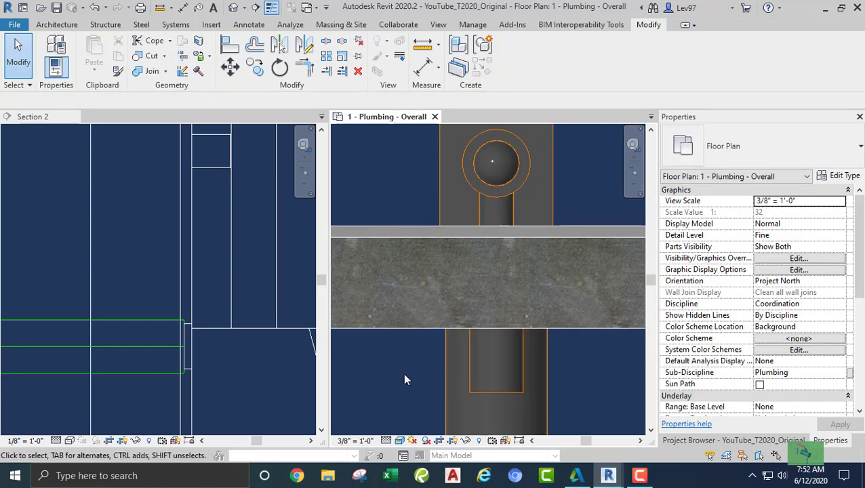
{"action": "left_click", "coordinate": [483, 377]}
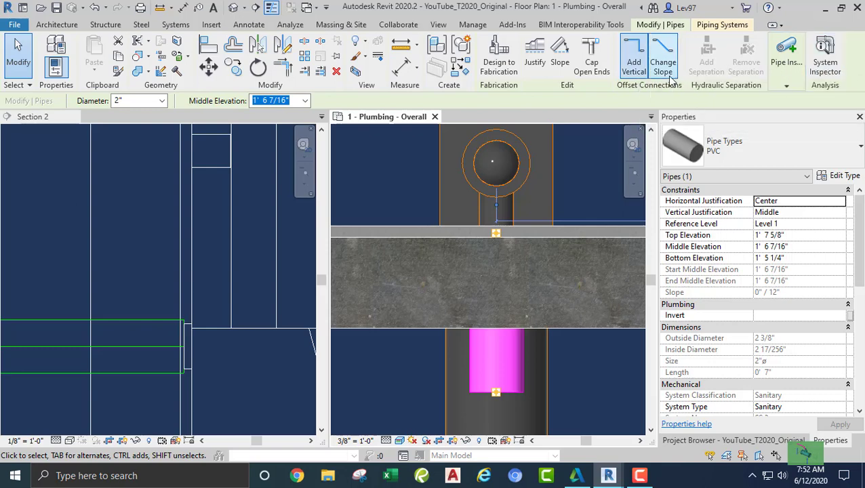
{"action": "left_click", "coordinate": [624, 74]}
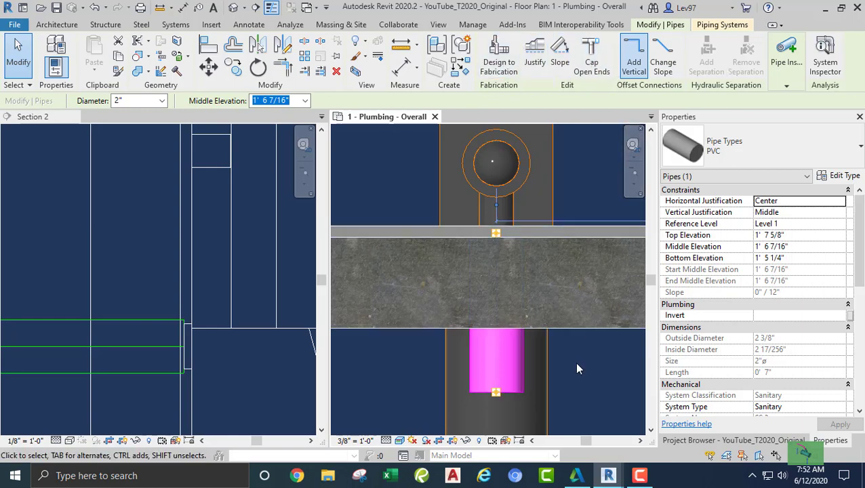
{"action": "right_click", "coordinate": [496, 395]}
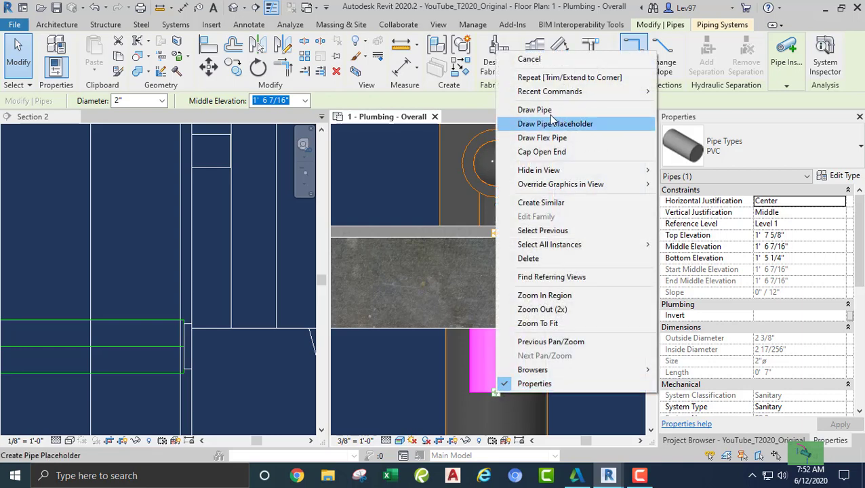
{"action": "left_click", "coordinate": [549, 111]}
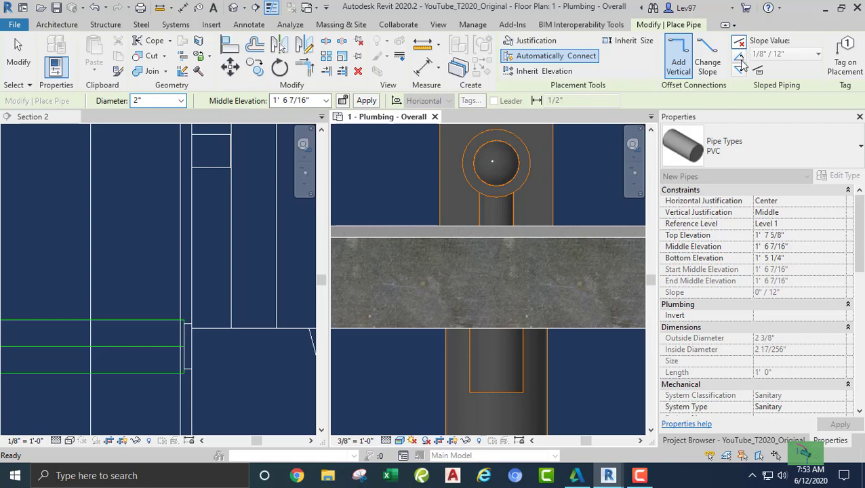
{"action": "left_click", "coordinate": [496, 392]}
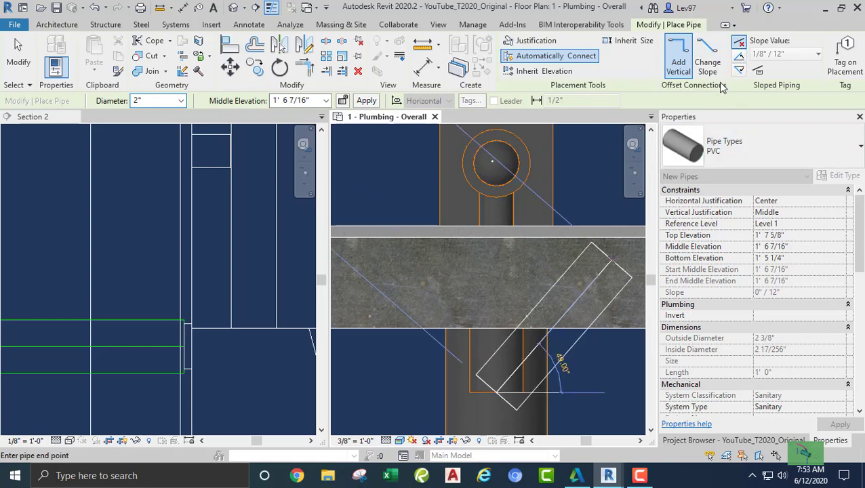
{"action": "key", "text": "Escape"}
{"action": "key", "text": "Escape"}
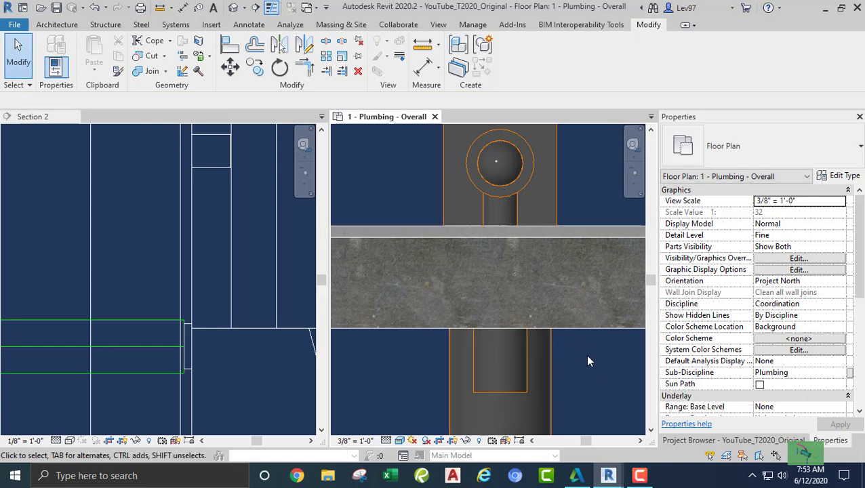
{"action": "left_click", "coordinate": [516, 380]}
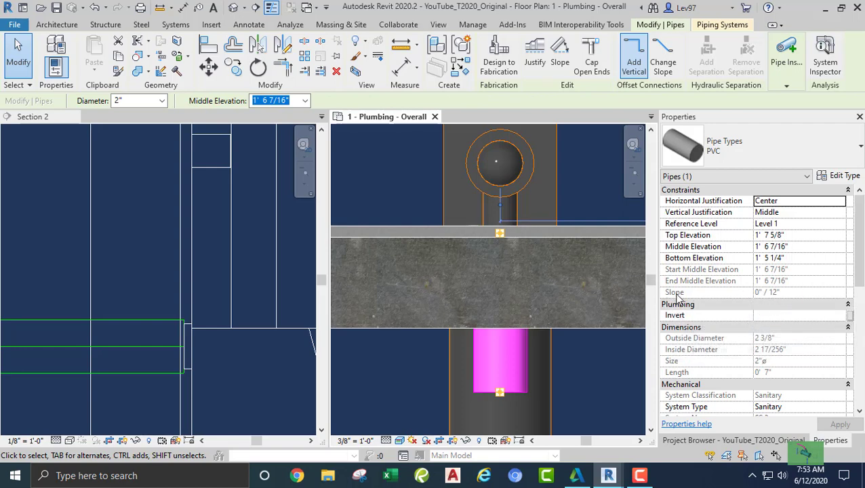
{"action": "left_click", "coordinate": [567, 367]}
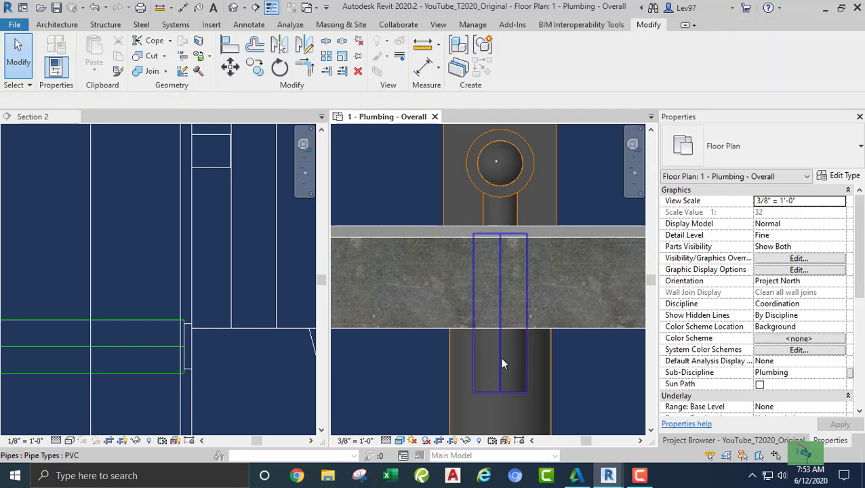
{"action": "left_click", "coordinate": [499, 390]}
{"action": "right_click", "coordinate": [498, 390]}
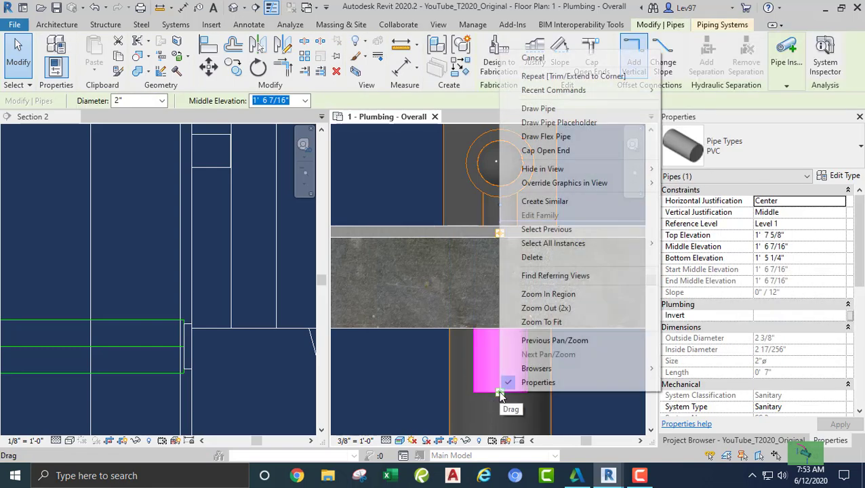
{"action": "left_click", "coordinate": [539, 109]}
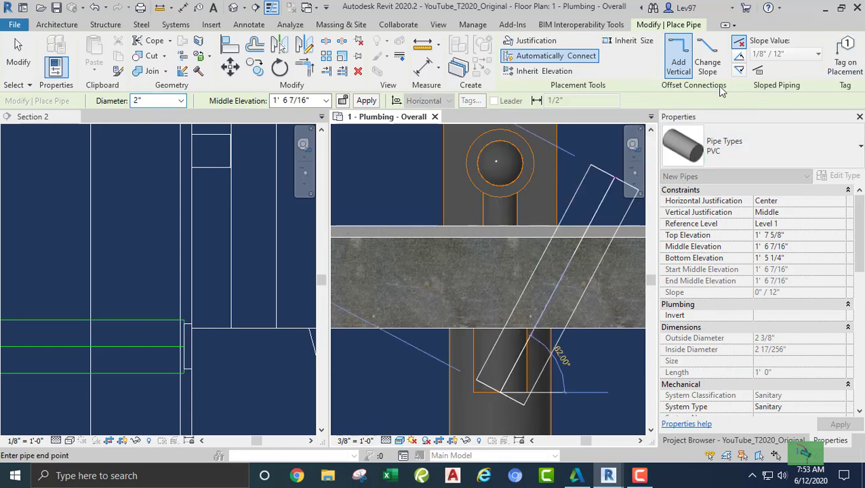
{"action": "scroll", "coordinate": [522, 370], "scroll_direction": "down", "scroll_amount": 5}
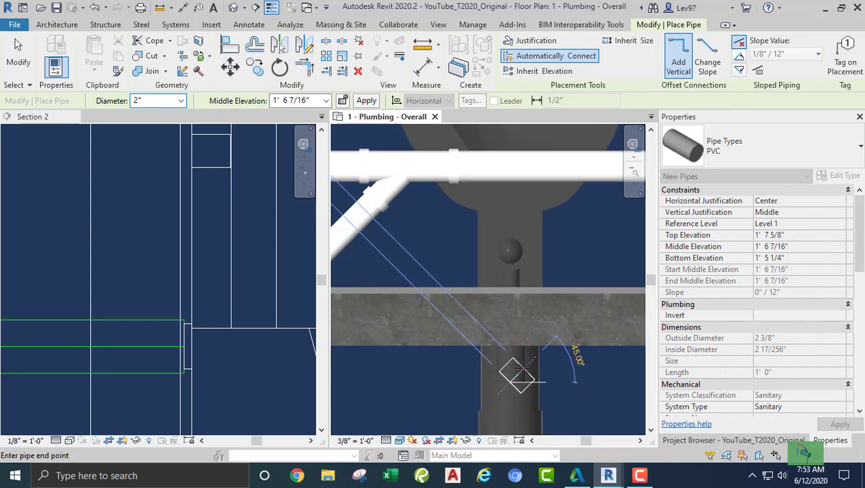
{"action": "scroll", "coordinate": [520, 371], "scroll_direction": "up", "scroll_amount": 5}
{"action": "key", "text": "Escape"}
{"action": "key", "text": "Escape"}
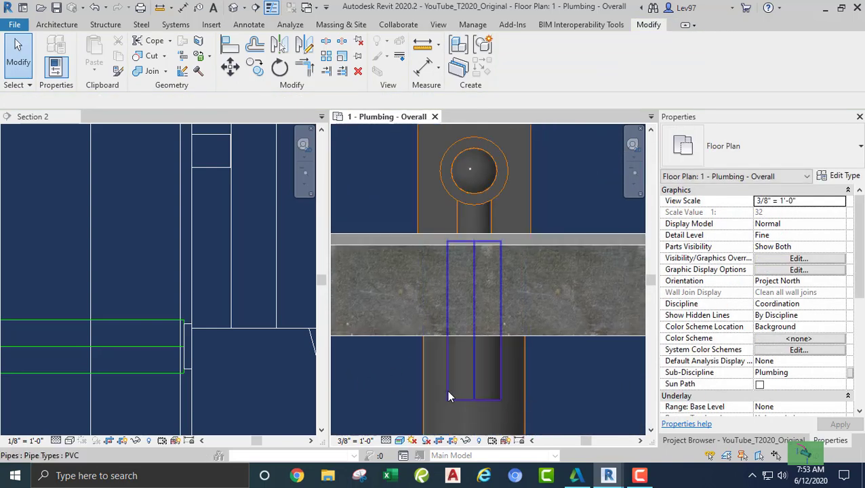
Step: Change the system type of the new 2" stub behind the water closet to Vent_PVC
{"action": "left_click", "coordinate": [448, 393]}
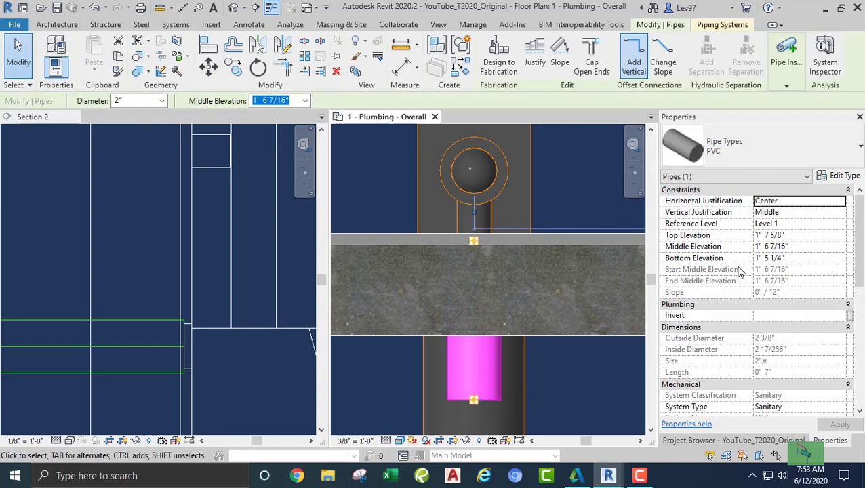
{"action": "scroll", "coordinate": [786, 337], "scroll_direction": "down", "scroll_amount": 3}
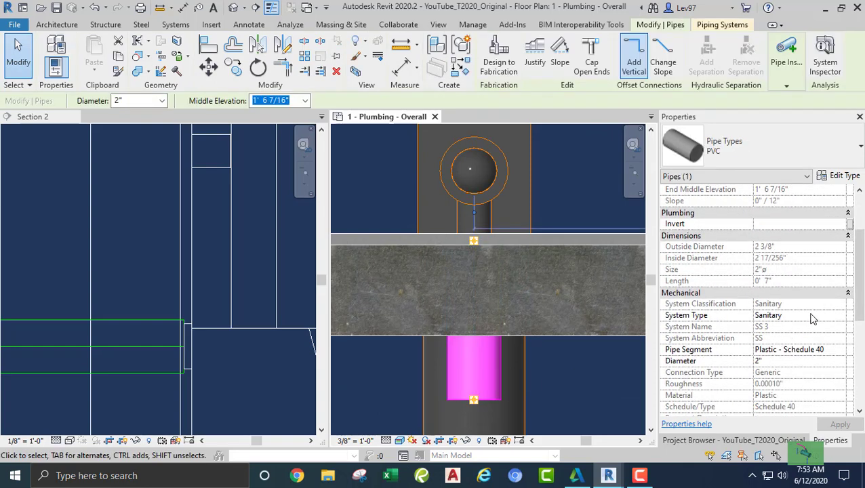
{"action": "left_click", "coordinate": [829, 315]}
{"action": "left_click", "coordinate": [840, 317]}
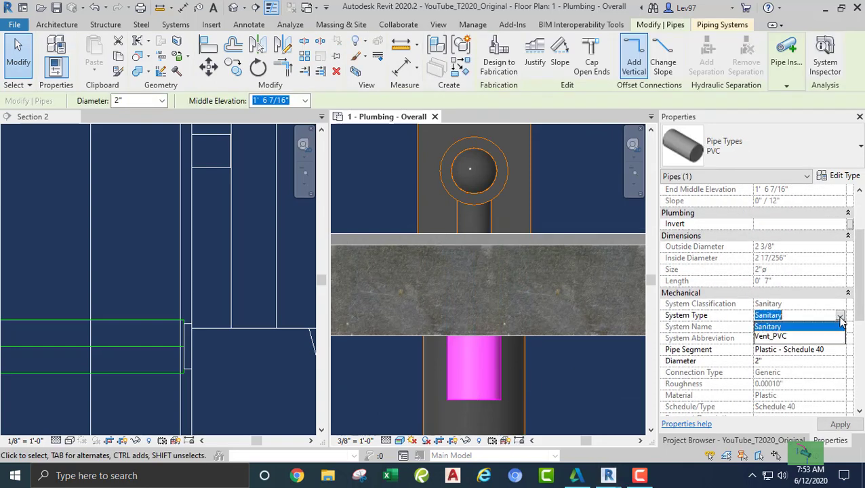
{"action": "left_click", "coordinate": [780, 338]}
{"action": "left_click", "coordinate": [371, 397]}
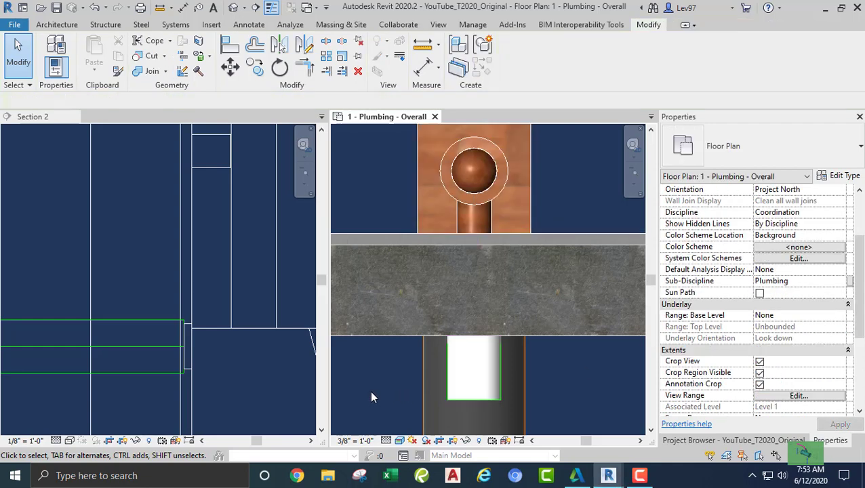
Step: Draw a 2" PVC vent at 11' 0" from the stub's open end, angled 45° toward the horizontal vent main
{"action": "scroll", "coordinate": [370, 390], "scroll_direction": "down", "scroll_amount": 3}
{"action": "middle_click_drag", "start_coordinate": [370, 386], "coordinate": [436, 395]}
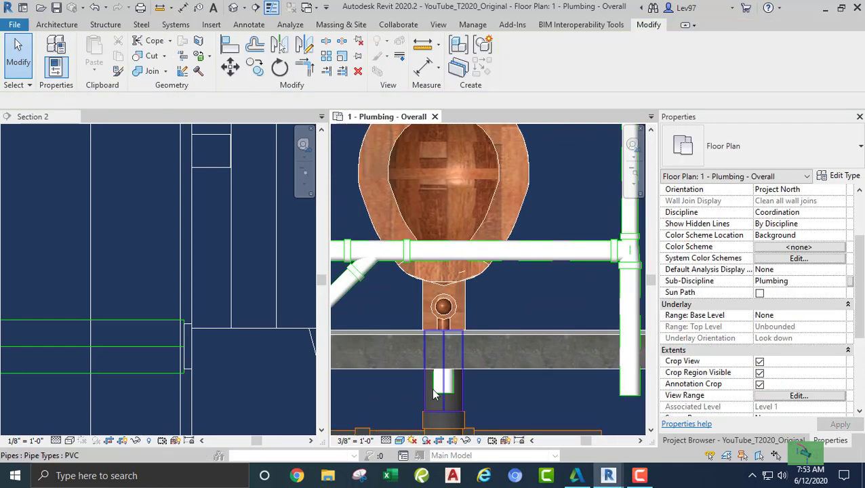
{"action": "left_click", "coordinate": [434, 390]}
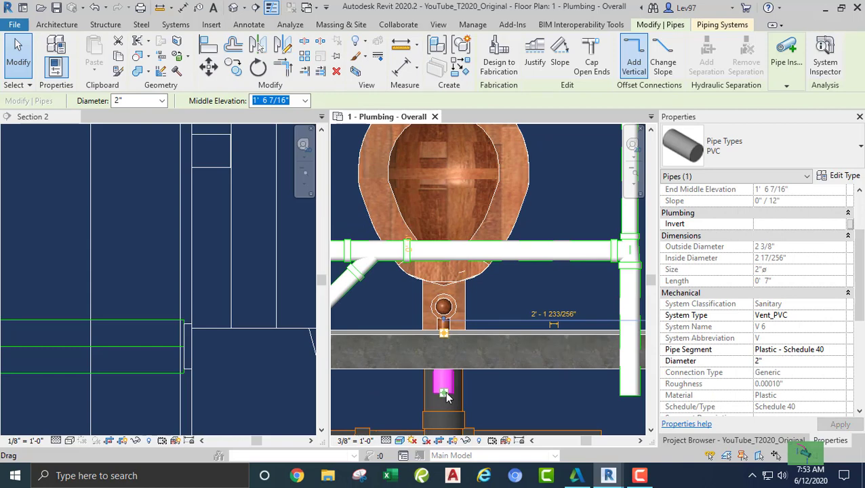
{"action": "right_click", "coordinate": [445, 396]}
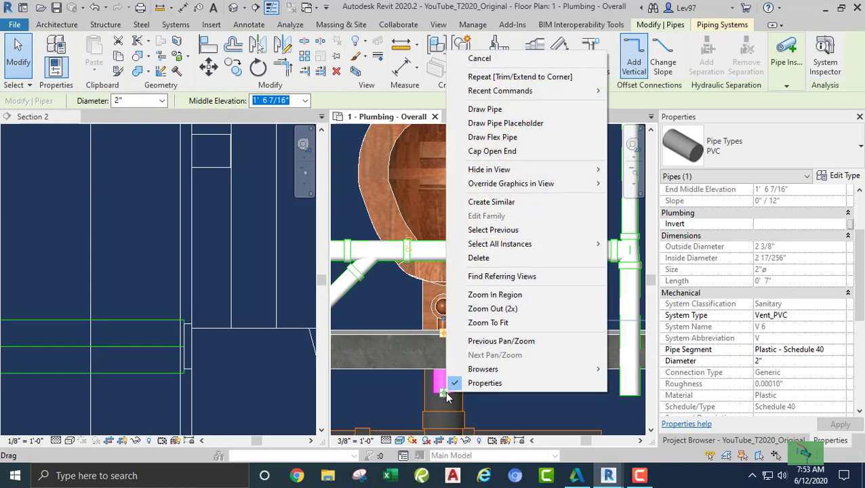
{"action": "left_click", "coordinate": [495, 109]}
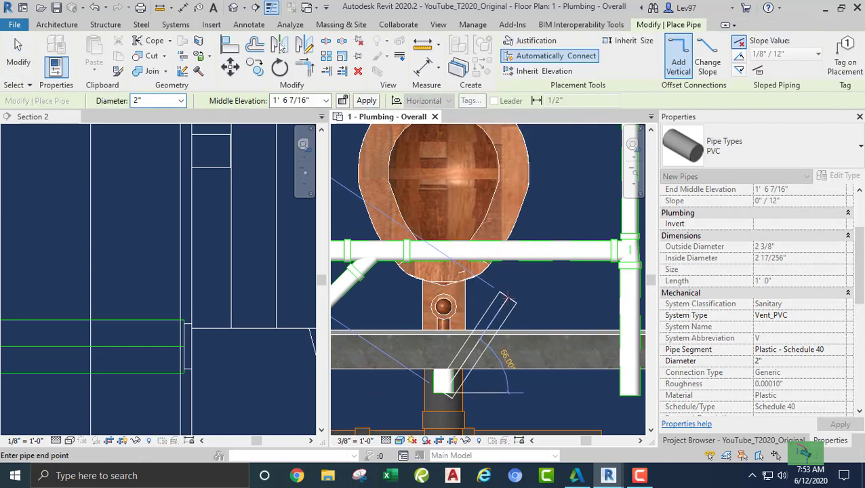
{"action": "left_click", "coordinate": [316, 100]}
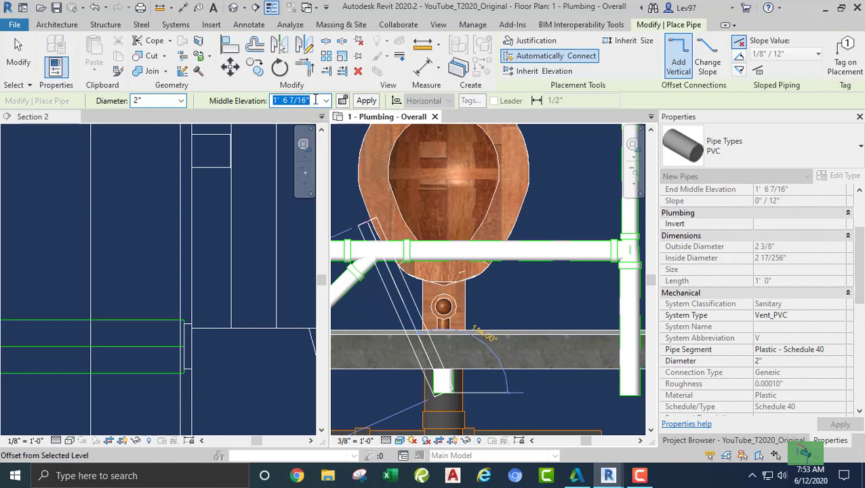
{"action": "type", "text": "11"}
{"action": "key", "text": "Return"}
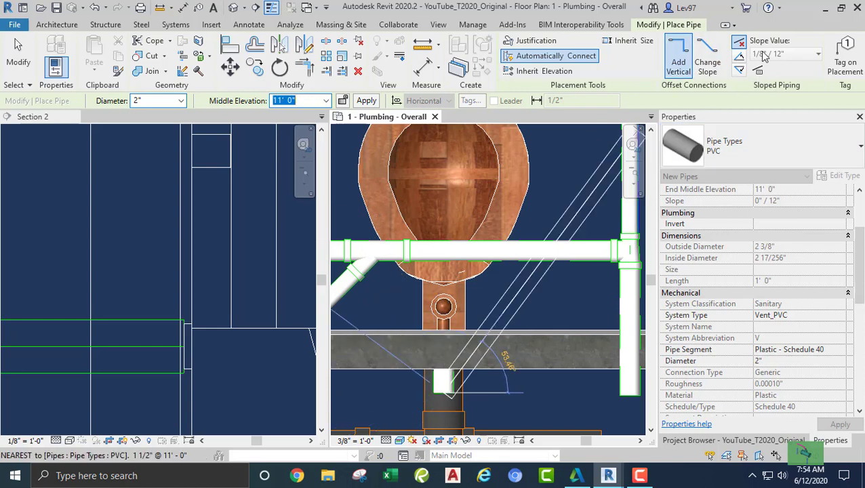
{"action": "left_click", "coordinate": [532, 303]}
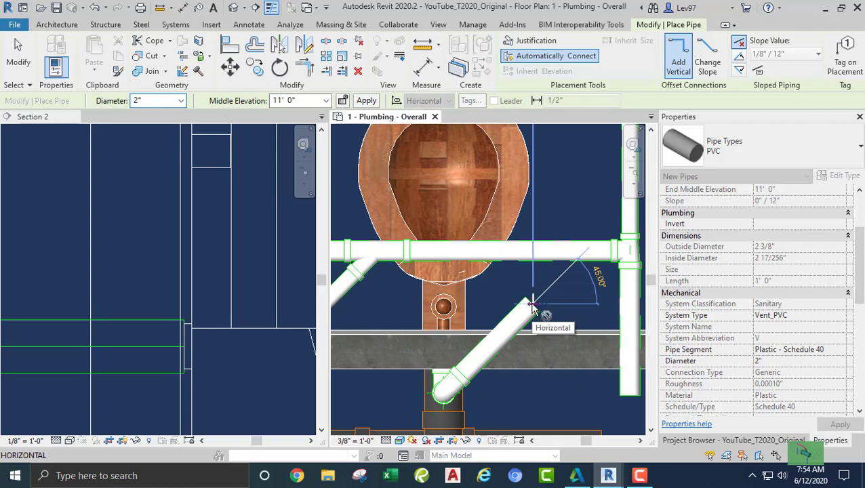
{"action": "key", "text": "Escape"}
{"action": "key", "text": "Escape"}
{"action": "middle_click_drag", "start_coordinate": [564, 305], "coordinate": [451, 309]}
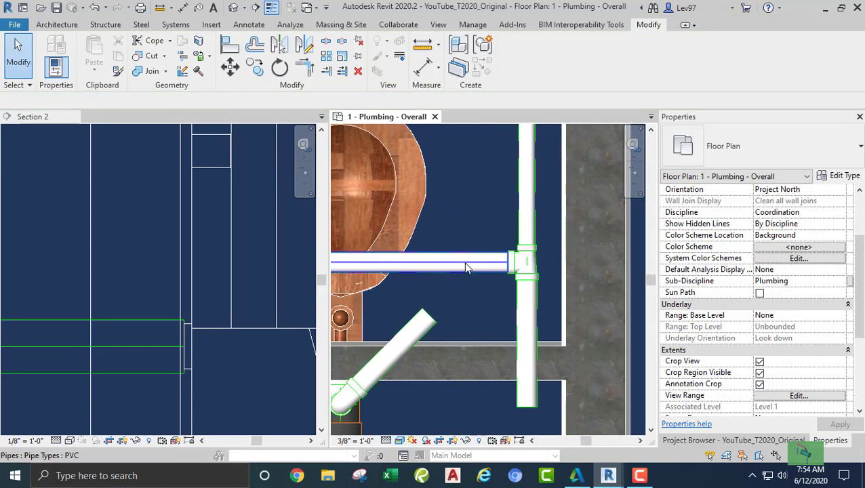
{"action": "scroll", "coordinate": [465, 271], "scroll_direction": "down", "scroll_amount": 2}
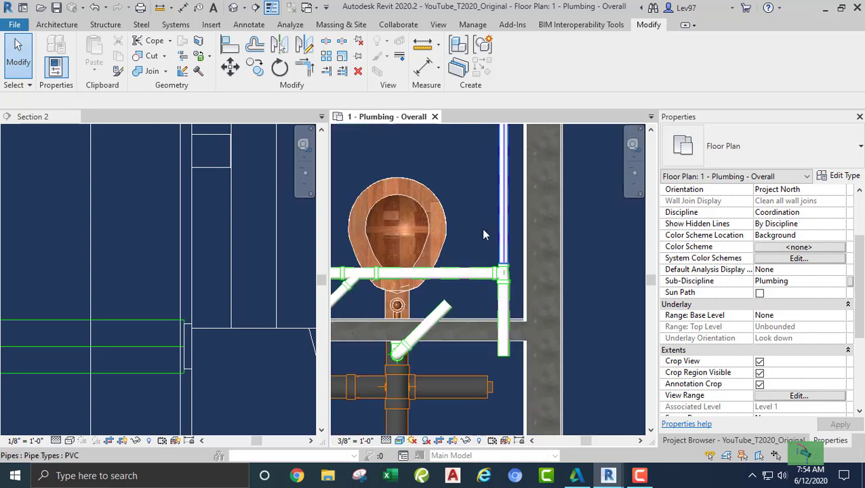
Step: Move the long 1 1/2" vent pipe and its tee sideways, closer to the face of the side wall
{"action": "left_click", "coordinate": [502, 163]}
{"action": "left_click_drag", "start_coordinate": [518, 159], "coordinate": [522, 160]}
{"action": "left_click", "coordinate": [473, 171]}
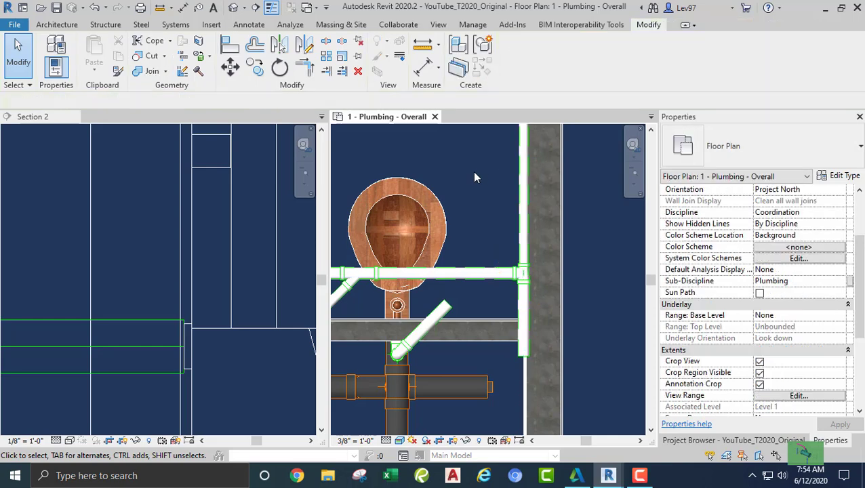
{"action": "middle_click_drag", "start_coordinate": [467, 173], "coordinate": [495, 217]}
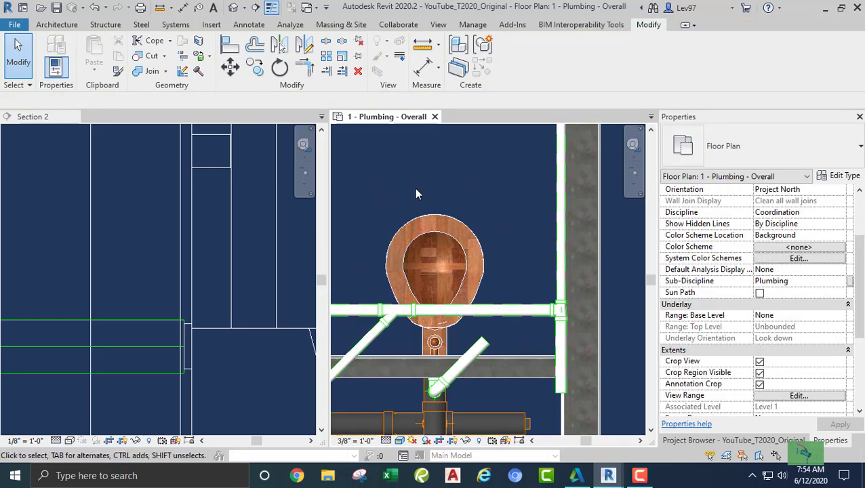
Step: Extend the angled 2" vent of the water closet nearest the side wall to the horizontal vent main with Trim/Extend Single Element
{"action": "left_click", "coordinate": [326, 71]}
{"action": "left_click", "coordinate": [508, 311]}
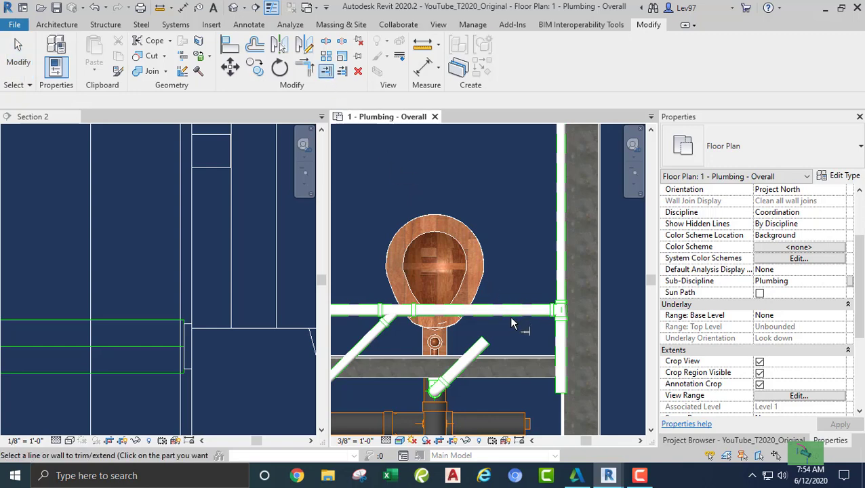
{"action": "left_click", "coordinate": [483, 350]}
{"action": "key", "text": "Escape"}
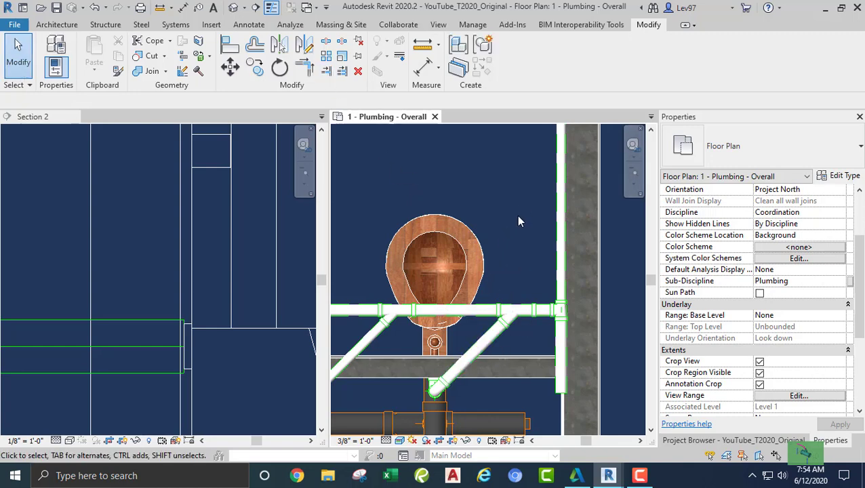
Step: Examine the vent connections of the women's room lavatories and water closets along the vent main and side wall
{"action": "scroll", "coordinate": [511, 214], "scroll_direction": "down", "scroll_amount": 5}
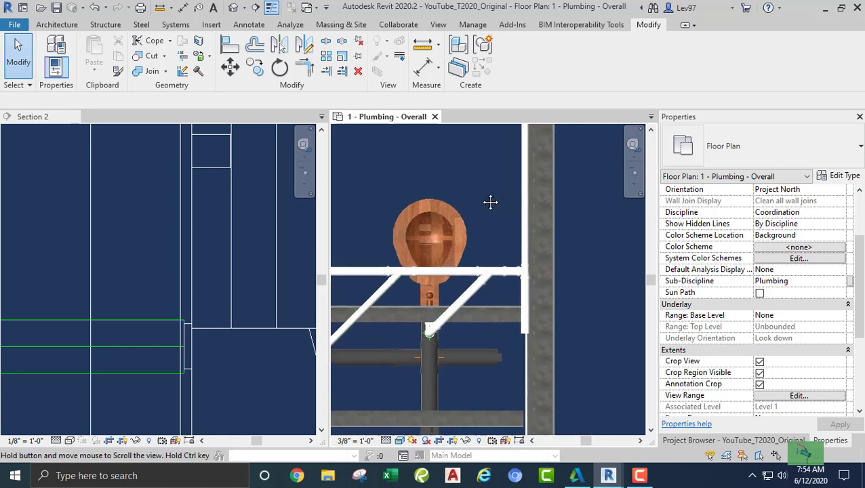
{"action": "scroll", "coordinate": [468, 202], "scroll_direction": "down", "scroll_amount": 1}
{"action": "middle_click_drag", "start_coordinate": [477, 209], "coordinate": [509, 279]}
{"action": "middle_click_drag", "start_coordinate": [489, 245], "coordinate": [488, 274]}
{"action": "scroll", "coordinate": [473, 237], "scroll_direction": "down", "scroll_amount": 2}
{"action": "middle_click_drag", "start_coordinate": [490, 179], "coordinate": [492, 212]}
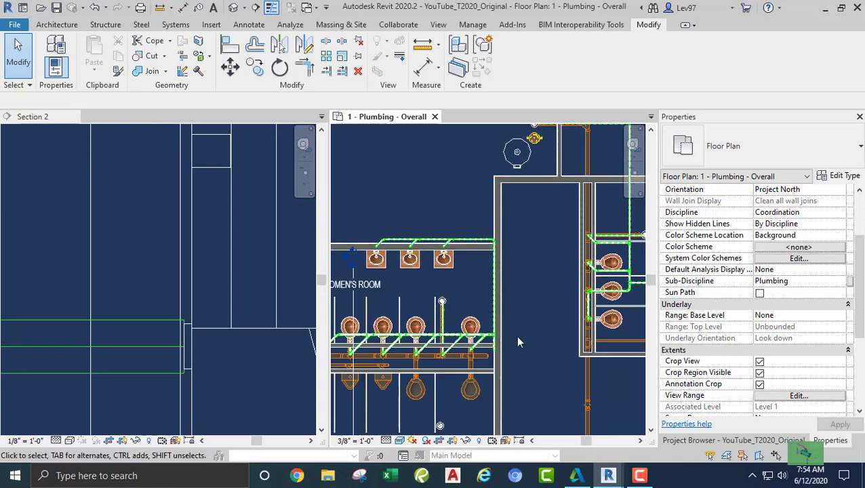
{"action": "middle_click_drag", "start_coordinate": [518, 343], "coordinate": [507, 242]}
{"action": "scroll", "coordinate": [444, 263], "scroll_direction": "up", "scroll_amount": 2}
{"action": "scroll", "coordinate": [361, 254], "scroll_direction": "up", "scroll_amount": 1}
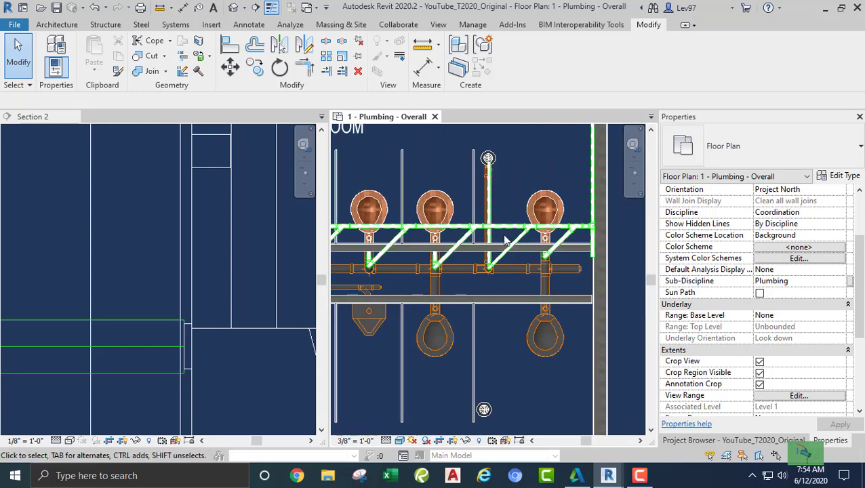
{"action": "middle_click_drag", "start_coordinate": [622, 248], "coordinate": [501, 286]}
{"action": "scroll", "coordinate": [502, 285], "scroll_direction": "up", "scroll_amount": 2}
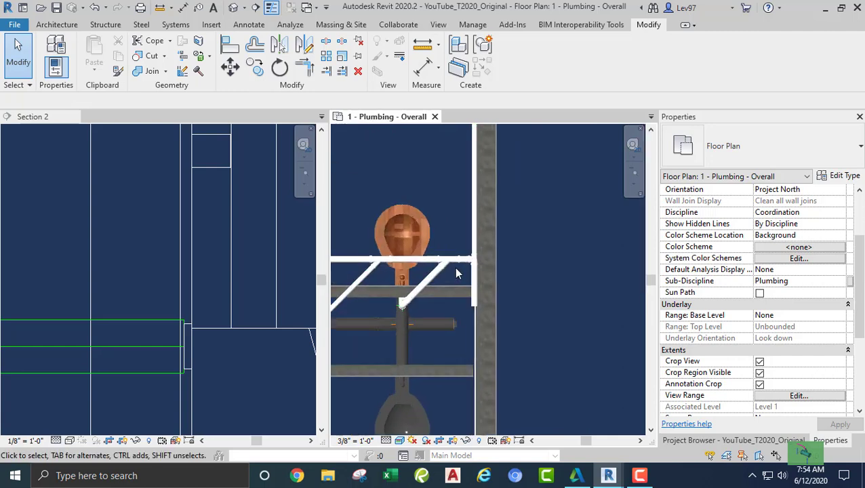
Step: Nudge the 1 1/2" vent pipe that runs along the side wall slightly away from the wall face
{"action": "left_click", "coordinate": [482, 219]}
{"action": "key", "text": "Left"}
{"action": "key", "text": "Left"}
{"action": "key", "text": "Left"}
{"action": "key", "text": "Left"}
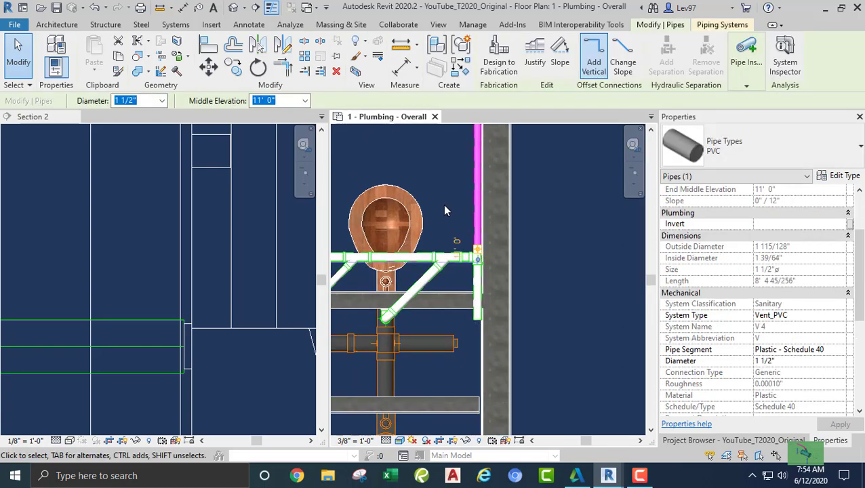
{"action": "left_click", "coordinate": [445, 206]}
{"action": "scroll", "coordinate": [459, 331], "scroll_direction": "up", "scroll_amount": 1}
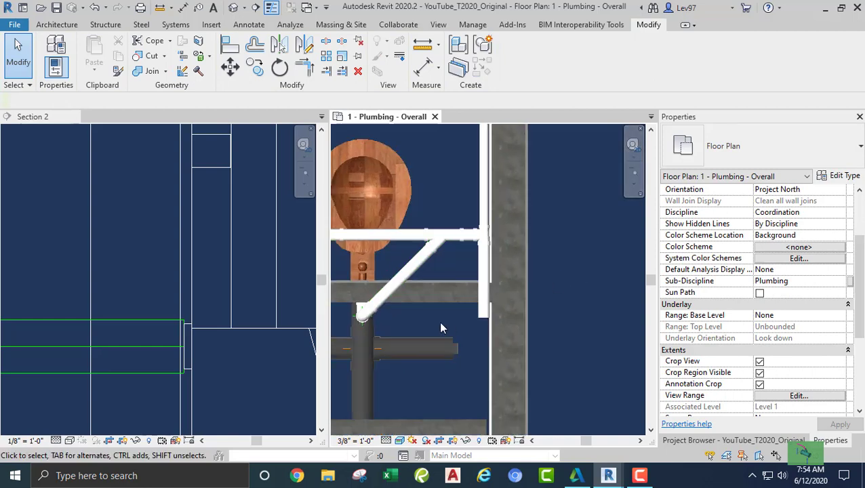
{"action": "middle_click_drag", "start_coordinate": [440, 328], "coordinate": [484, 337]}
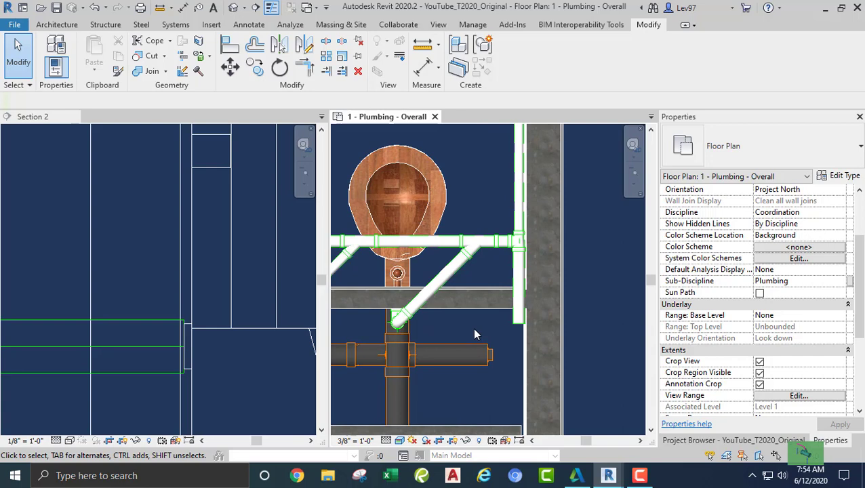
Step: Nudge the 7" Metal Stud side wall outward, away from the vent pipe running beside it
{"action": "left_click", "coordinate": [540, 351]}
{"action": "key", "text": "Right"}
{"action": "key", "text": "Right"}
{"action": "key", "text": "Right"}
{"action": "key", "text": "Right"}
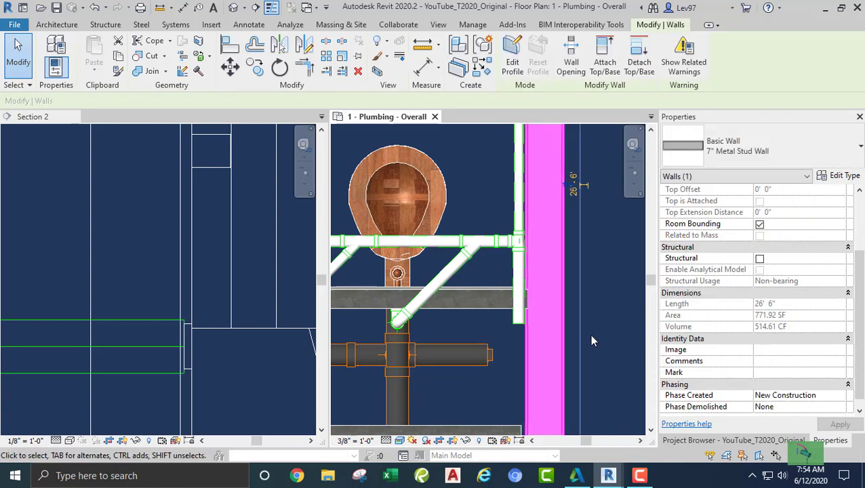
{"action": "key", "text": "Right"}
{"action": "key", "text": "Right"}
{"action": "key", "text": "Right"}
{"action": "key", "text": "Right"}
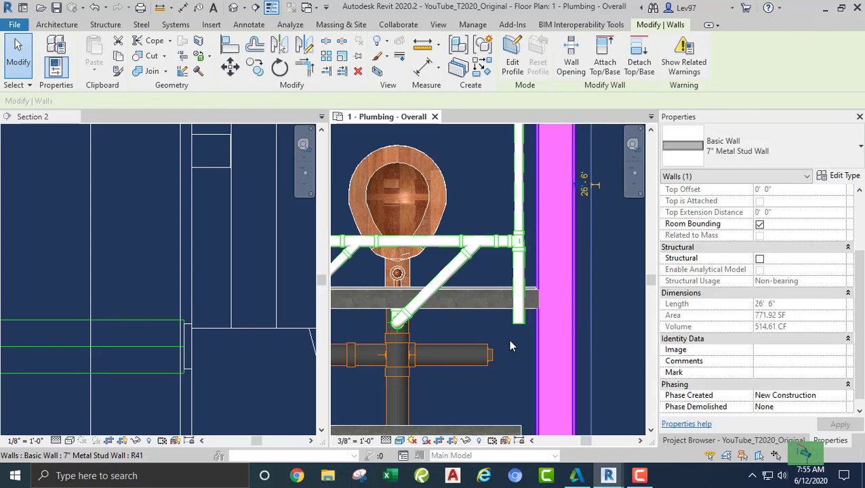
{"action": "key", "text": "Escape"}
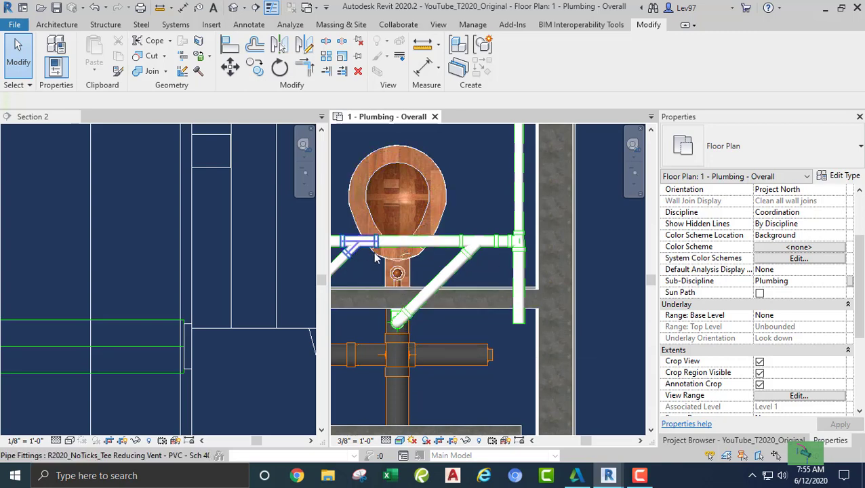
Step: Try nudging the short 2" vent stub beyond the tee farther from the side wall, and undo the shift
{"action": "scroll", "coordinate": [400, 261], "scroll_direction": "down", "scroll_amount": 2}
{"action": "middle_click_drag", "start_coordinate": [405, 266], "coordinate": [496, 296]}
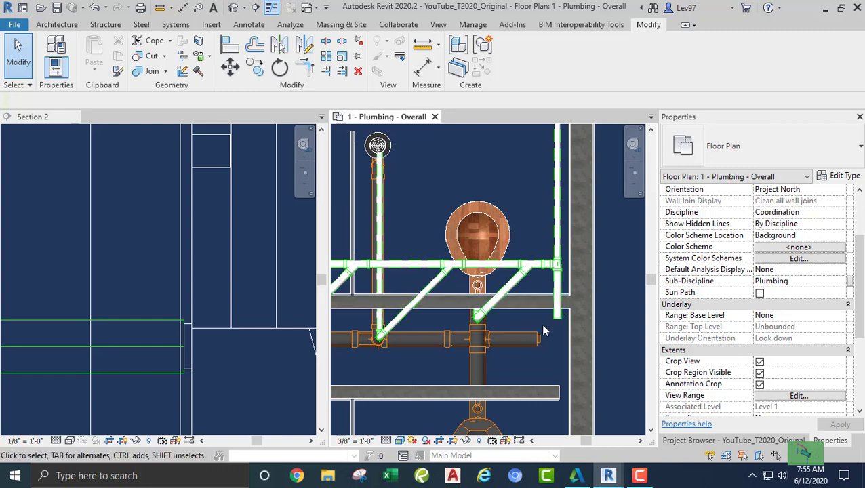
{"action": "middle_click_drag", "start_coordinate": [541, 324], "coordinate": [471, 314]}
{"action": "left_click", "coordinate": [473, 309]}
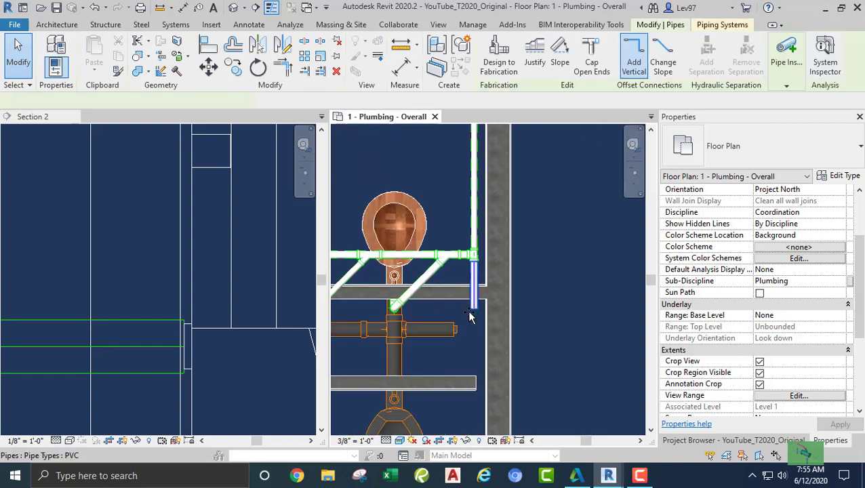
{"action": "key", "text": "Escape"}
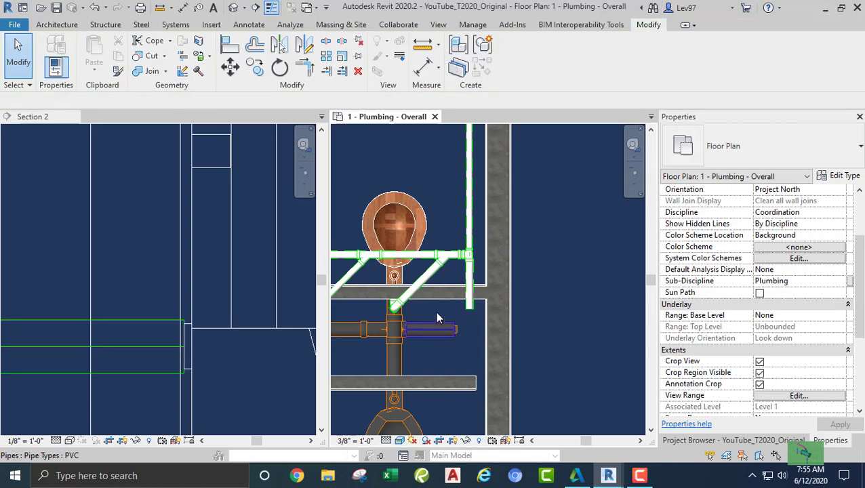
{"action": "left_click", "coordinate": [94, 8]}
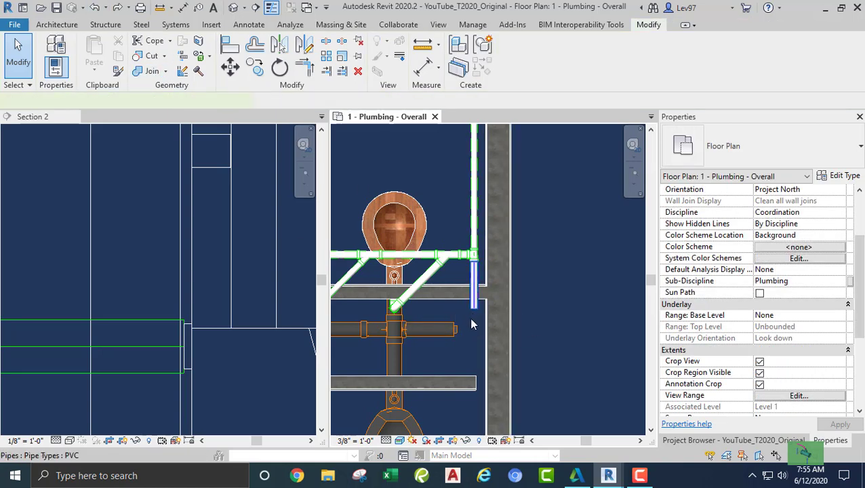
Step: Draw a vertical 2" PVC vent riser from the open end of the stub beside the side wall up to 30' 0"
{"action": "left_click", "coordinate": [474, 320]}
{"action": "right_click", "coordinate": [475, 314]}
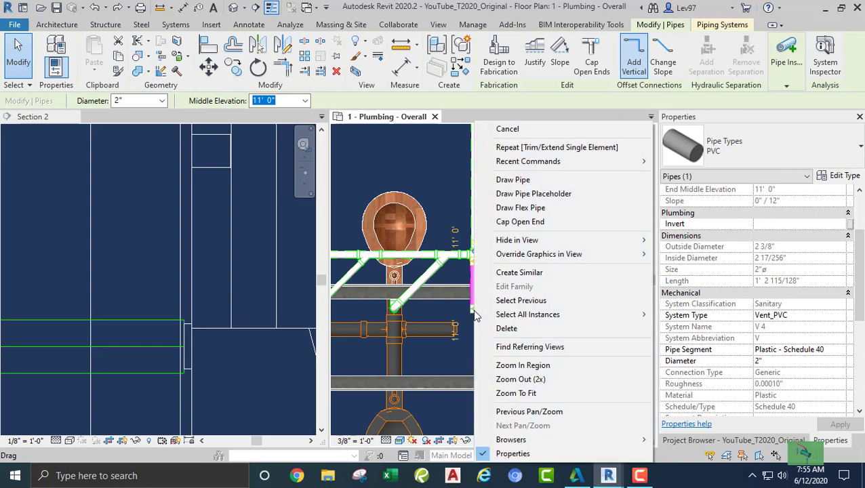
{"action": "left_click", "coordinate": [514, 180]}
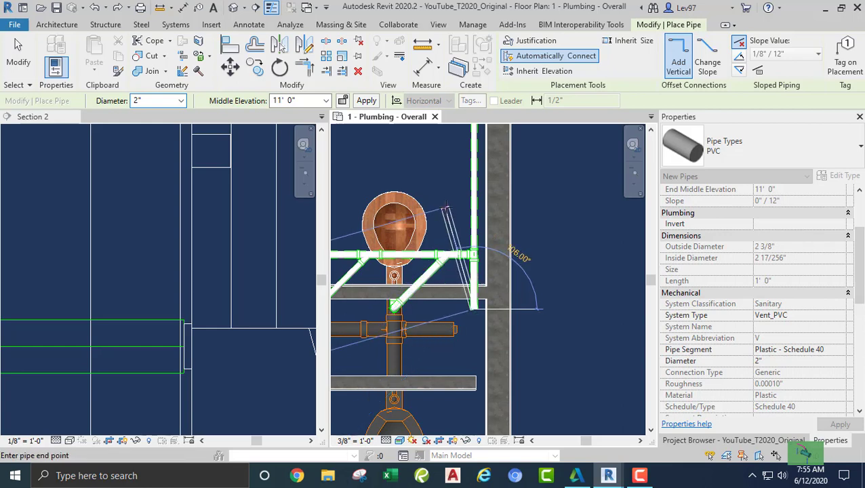
{"action": "middle_click_drag", "start_coordinate": [445, 209], "coordinate": [444, 226]}
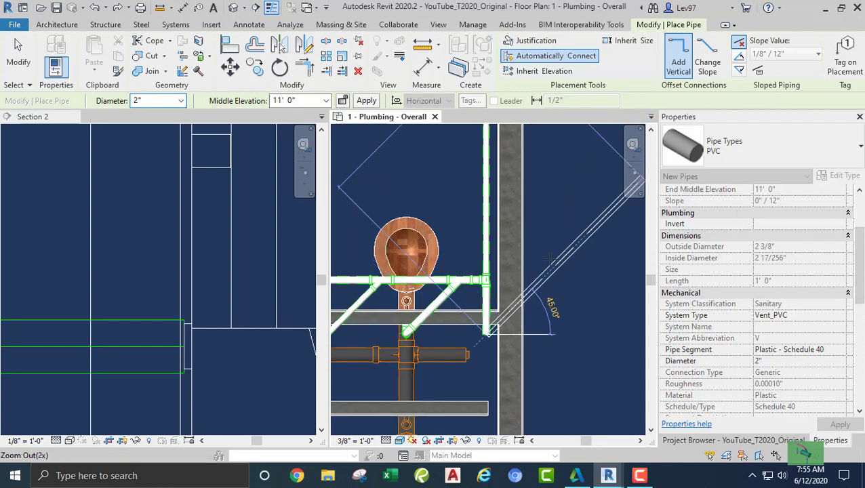
{"action": "left_click", "coordinate": [306, 101]}
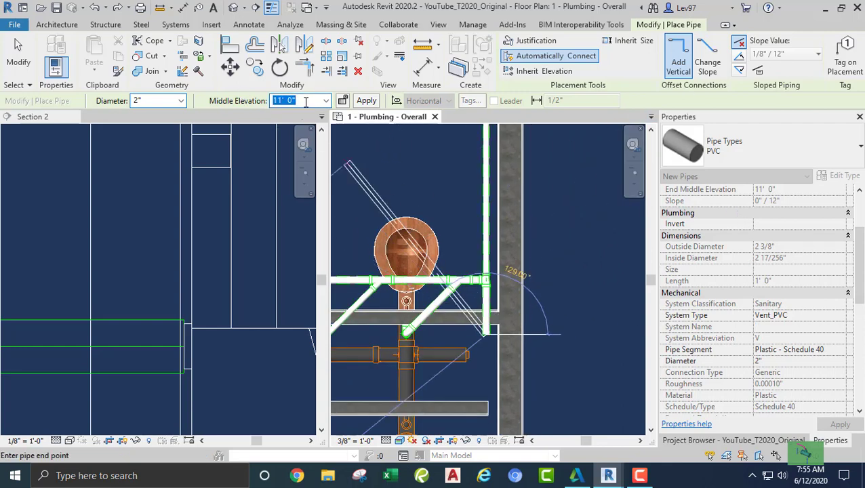
{"action": "type", "text": "30"}
{"action": "key", "text": "Return"}
{"action": "scroll", "coordinate": [468, 271], "scroll_direction": "up", "scroll_amount": 4}
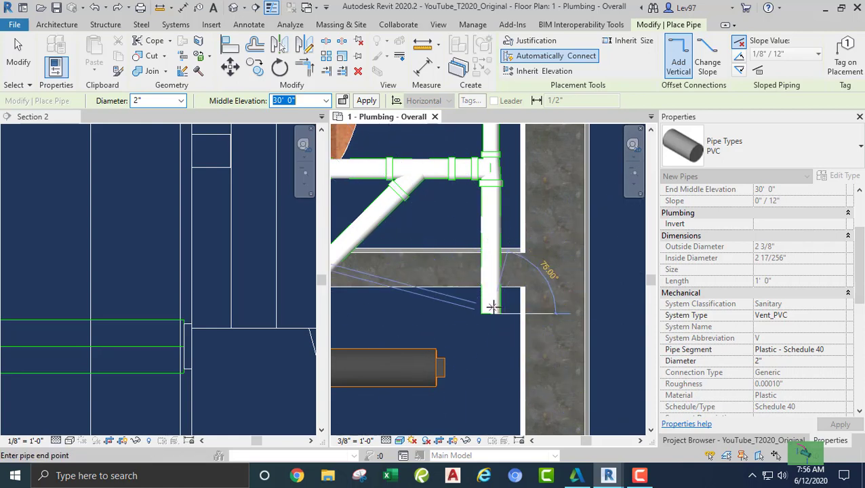
{"action": "left_click", "coordinate": [306, 99]}
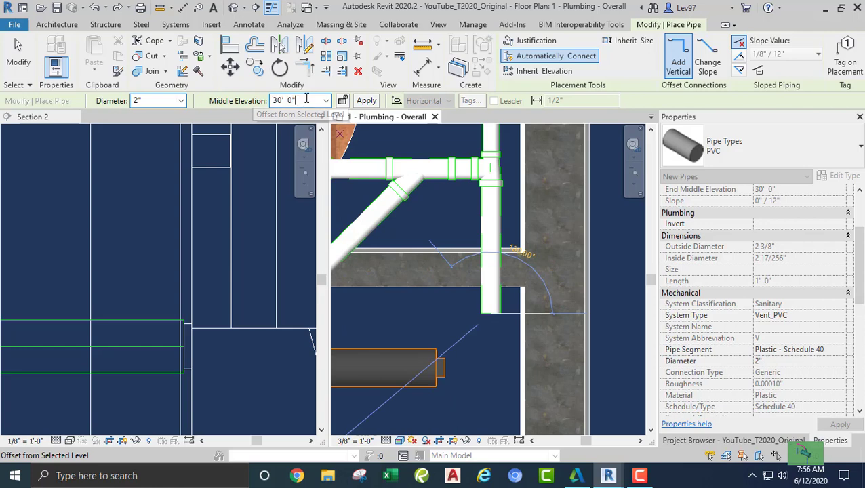
{"action": "left_click", "coordinate": [367, 101]}
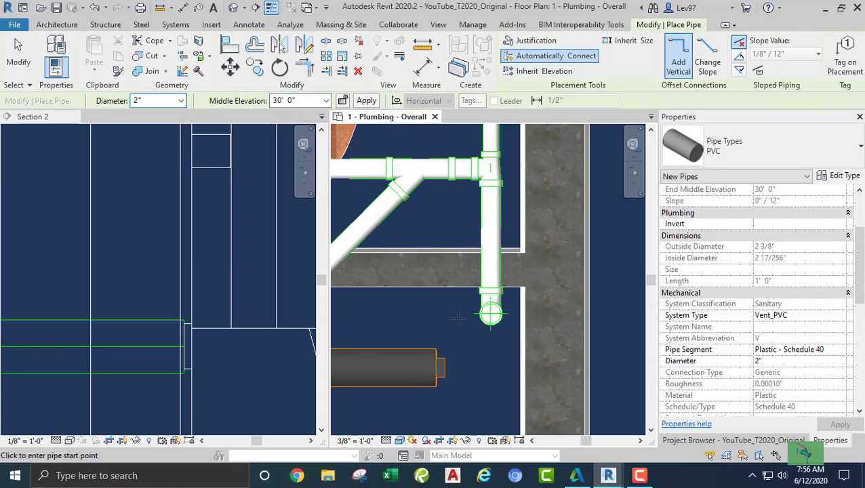
{"action": "key", "text": "Escape"}
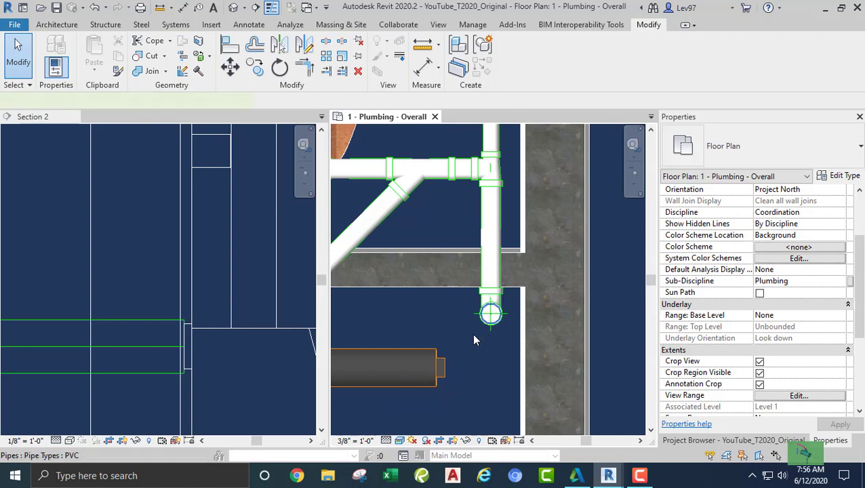
Step: Nudge the new vent riser farther from the tee, deeper into the space behind the water closet wall
{"action": "left_click", "coordinate": [492, 312]}
{"action": "key", "text": "Down"}
{"action": "key", "text": "Down"}
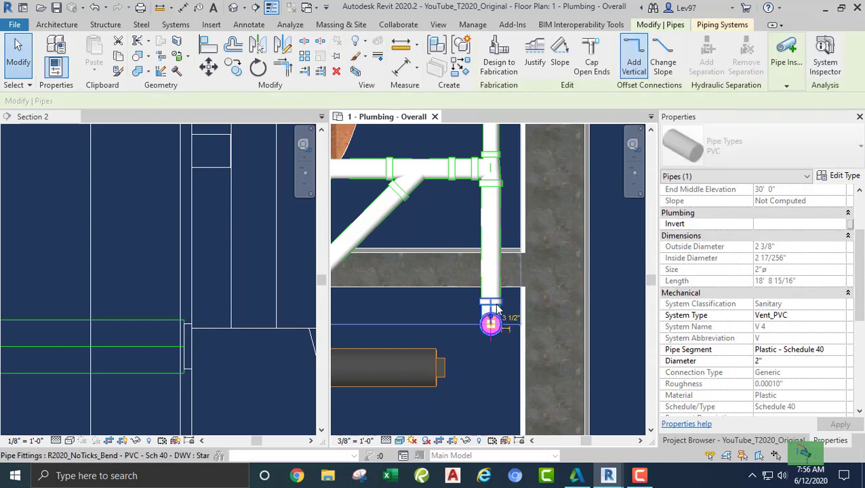
{"action": "key", "text": "Escape"}
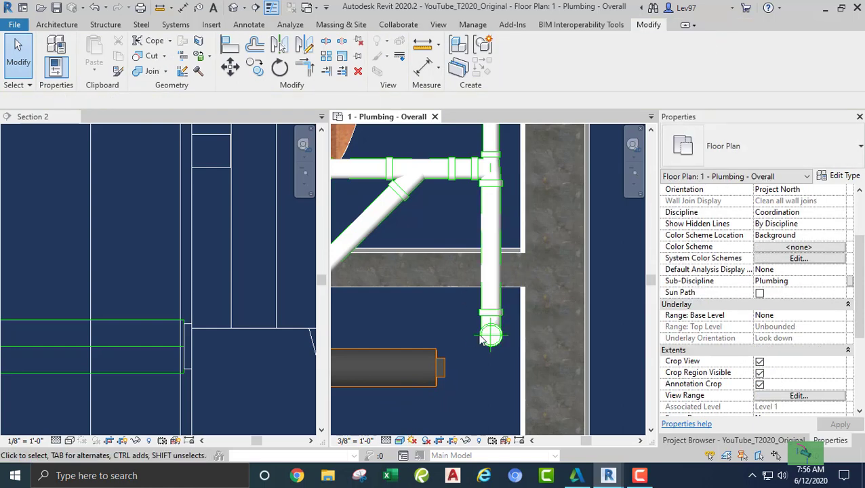
Step: Open the 3D Plumbing view and inspect the new vent riser and its connection to the vent main
{"action": "left_click", "coordinate": [712, 441]}
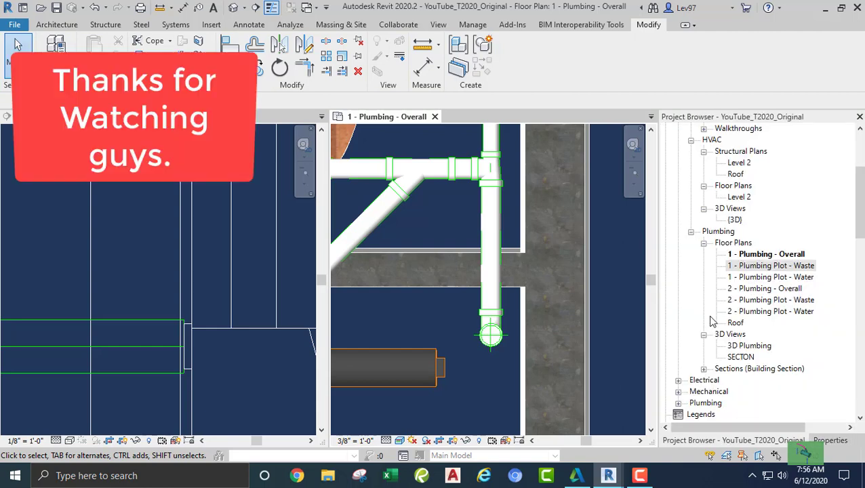
{"action": "left_click", "coordinate": [490, 334]}
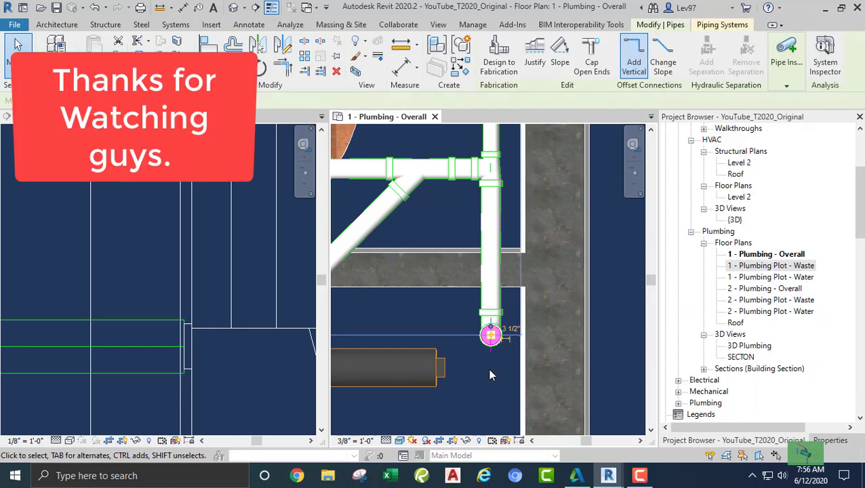
{"action": "left_click", "coordinate": [748, 347]}
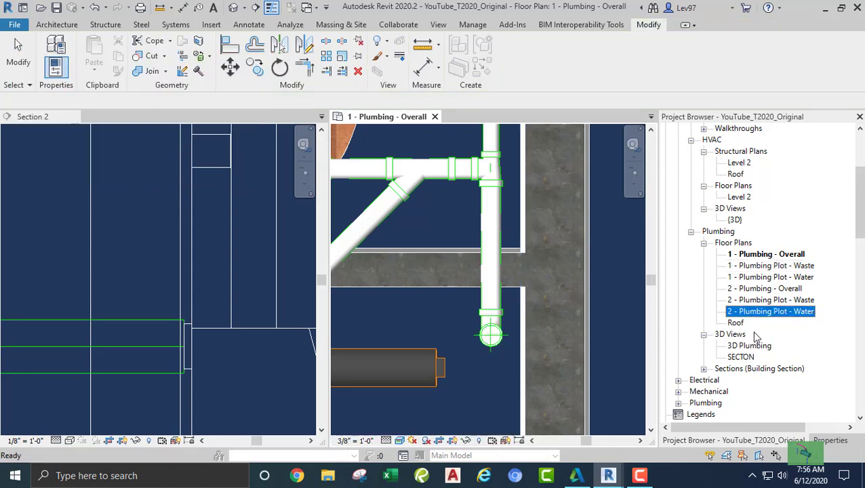
{"action": "double_click", "coordinate": [749, 345]}
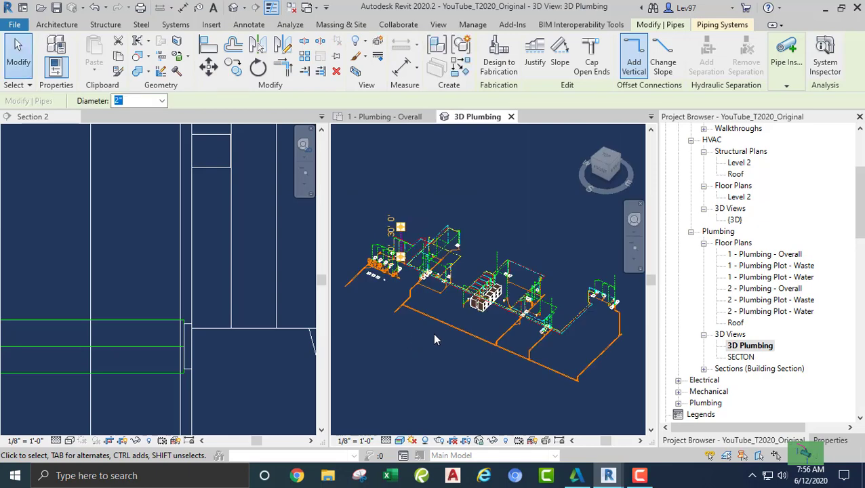
{"action": "scroll", "coordinate": [477, 307], "scroll_direction": "up", "scroll_amount": 5}
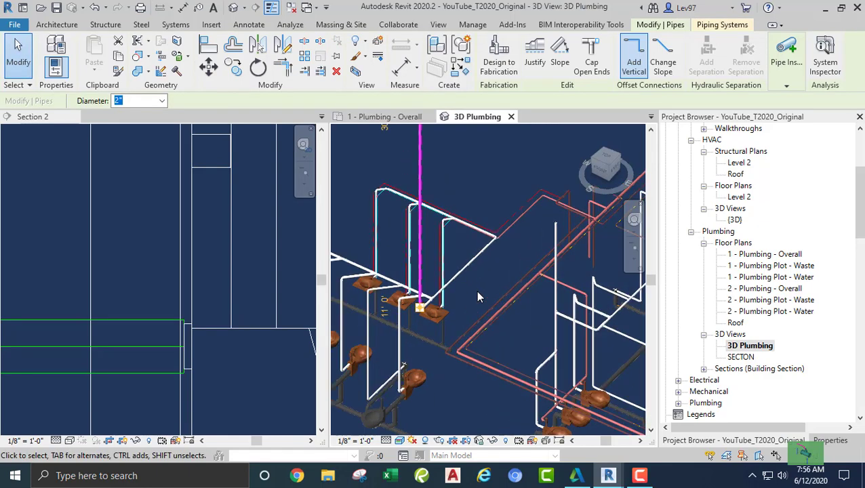
{"action": "key", "text": "Escape"}
{"action": "scroll", "coordinate": [448, 343], "scroll_direction": "up", "scroll_amount": 3}
{"action": "scroll", "coordinate": [450, 350], "scroll_direction": "up", "scroll_amount": 3}
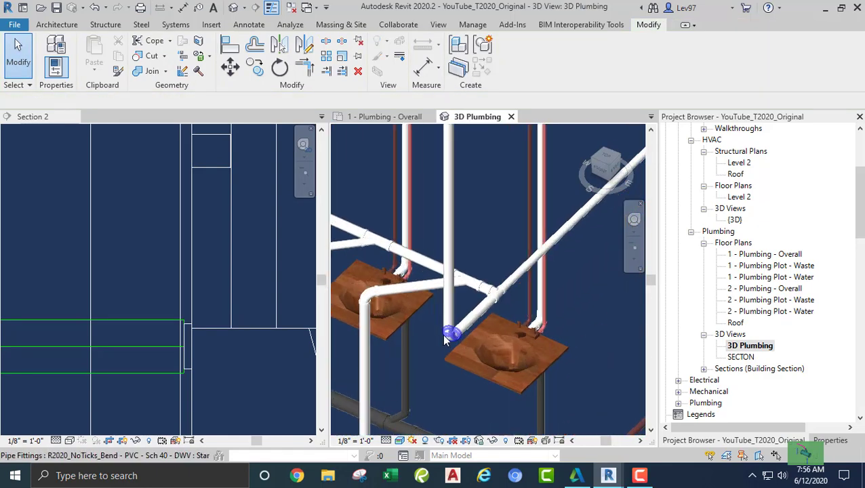